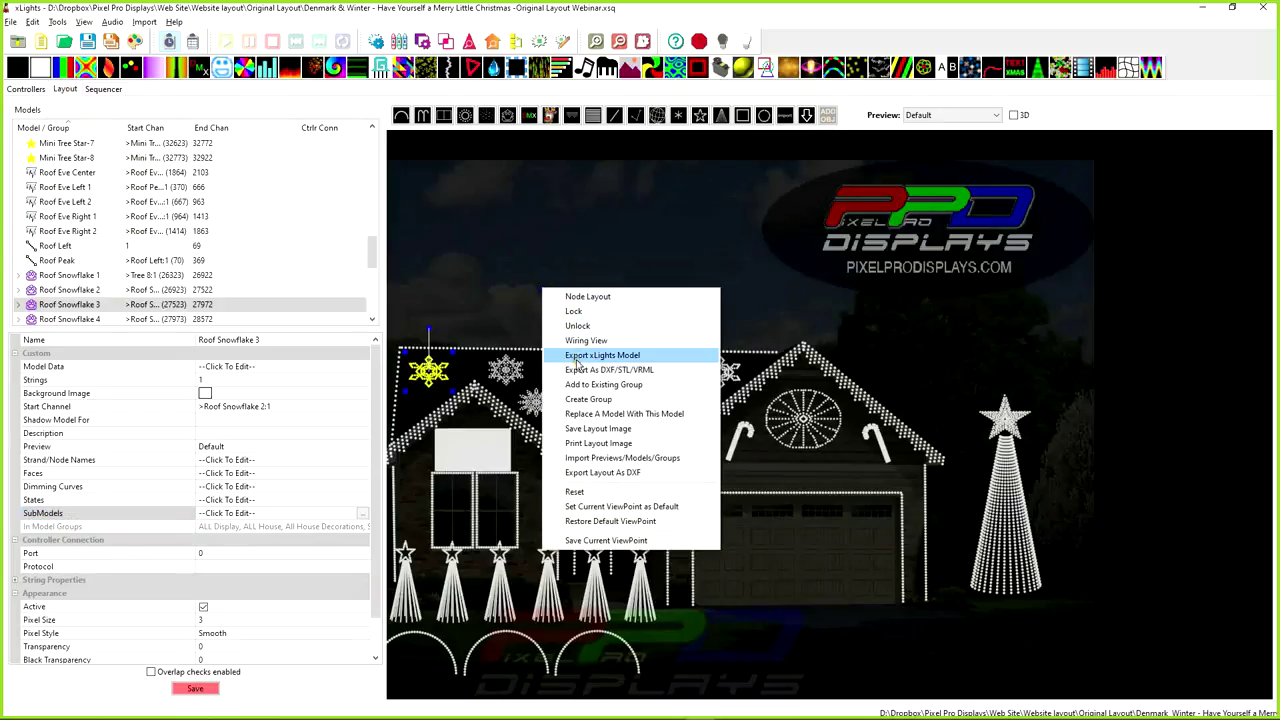
Reset the layout preview's viewpoint and clear the Roof Snowflake 3 selection
click(594, 492)
right_click(534, 330)
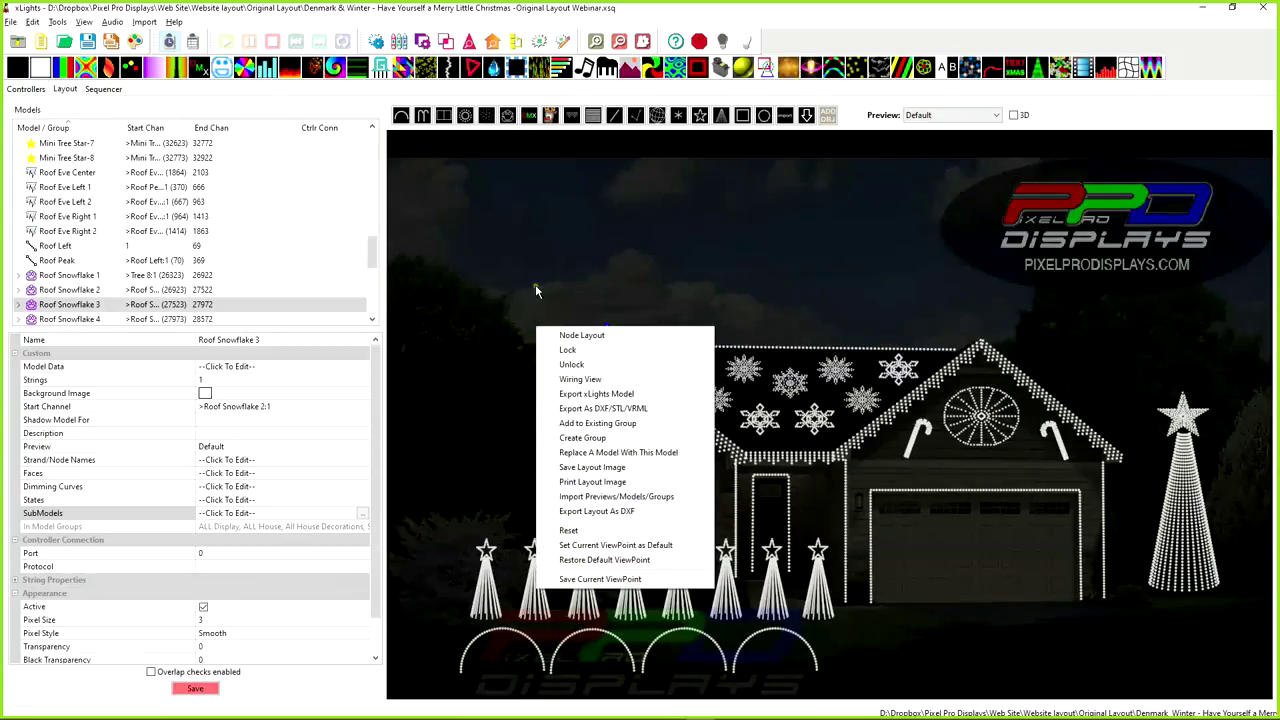
click(422, 595)
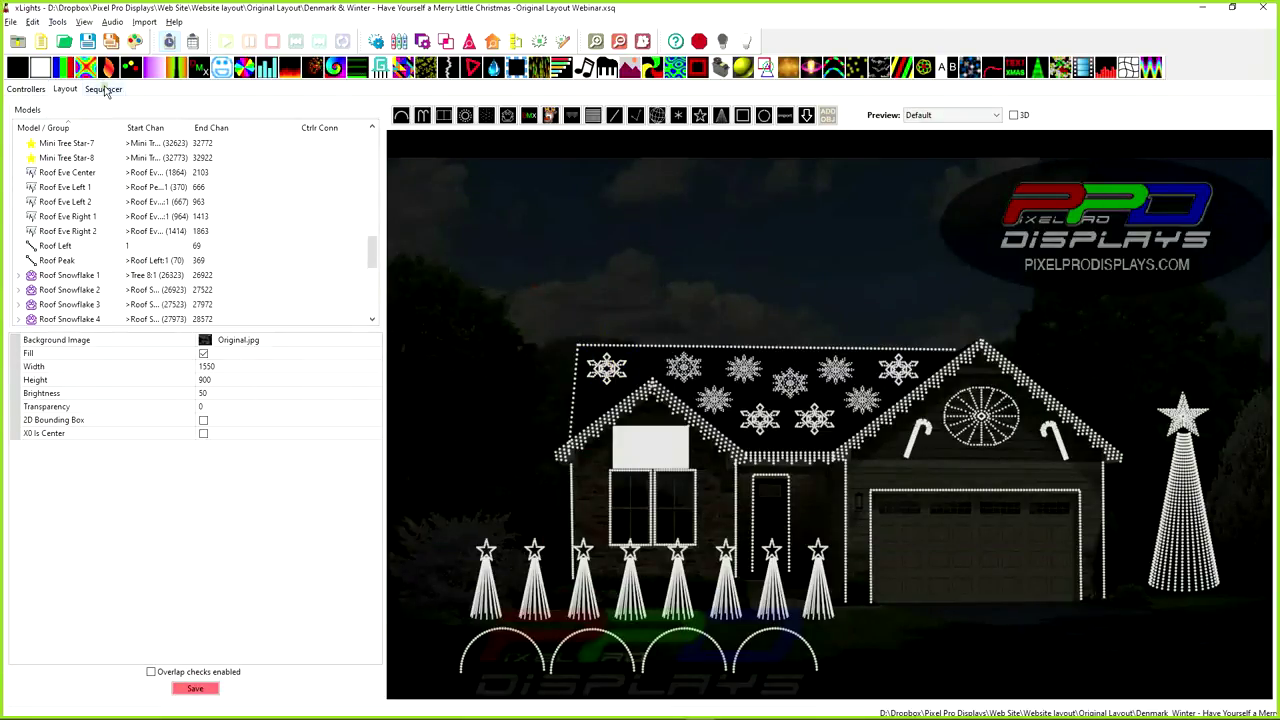
Open the sequencer and look through the Mini Trees and Tree 1 to Tree 8 effects back to the song's start
click(104, 89)
scroll(507, 428, up, 1)
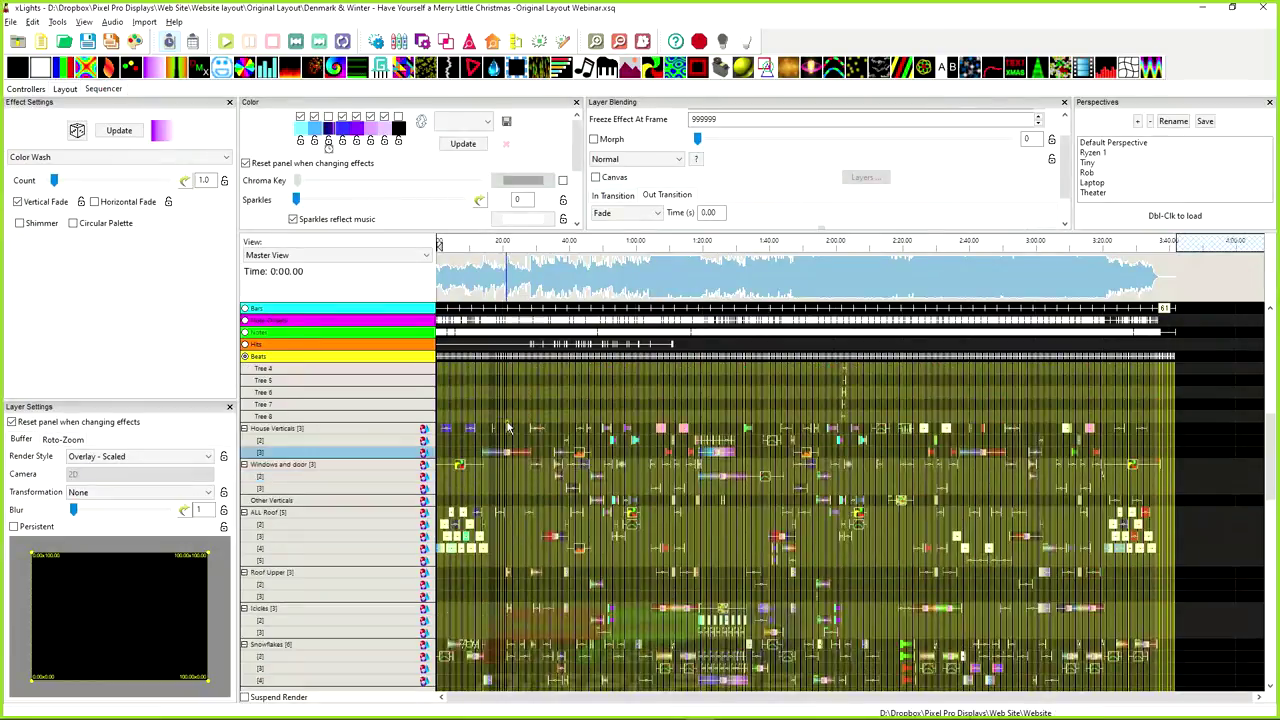
drag(641, 7, 543, 33)
double_click(587, 36)
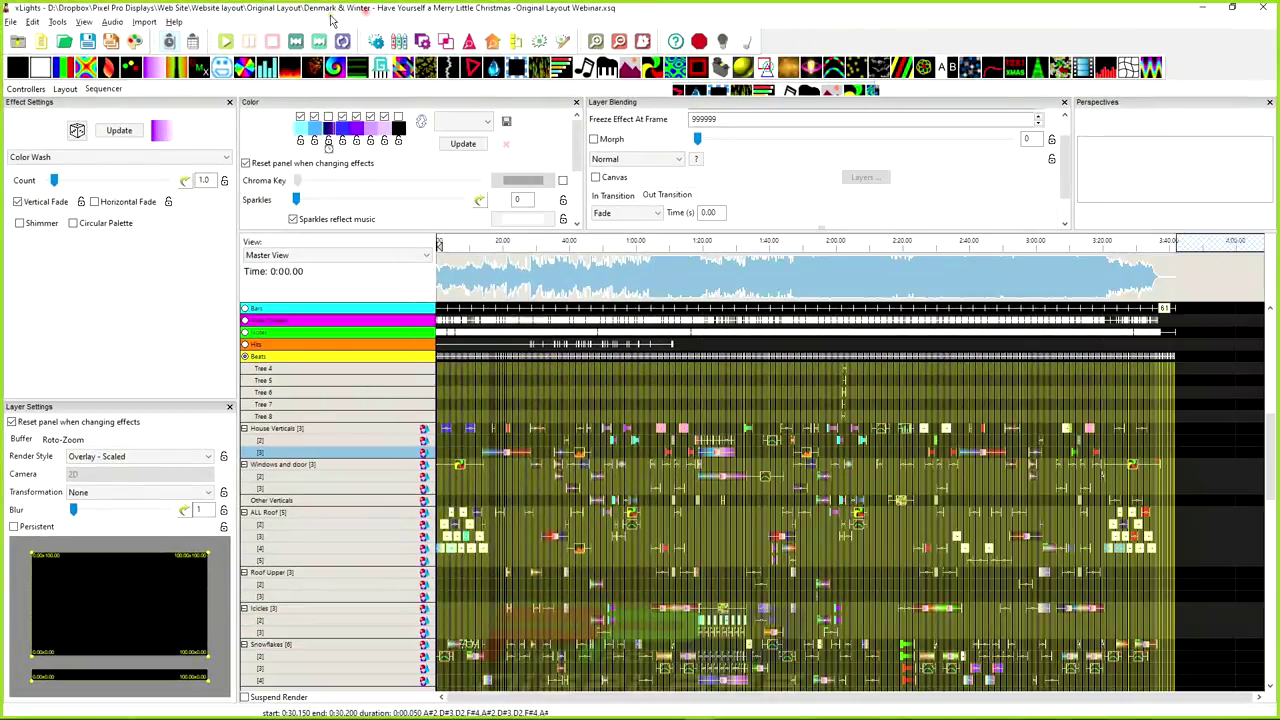
scroll(555, 486, up, 4)
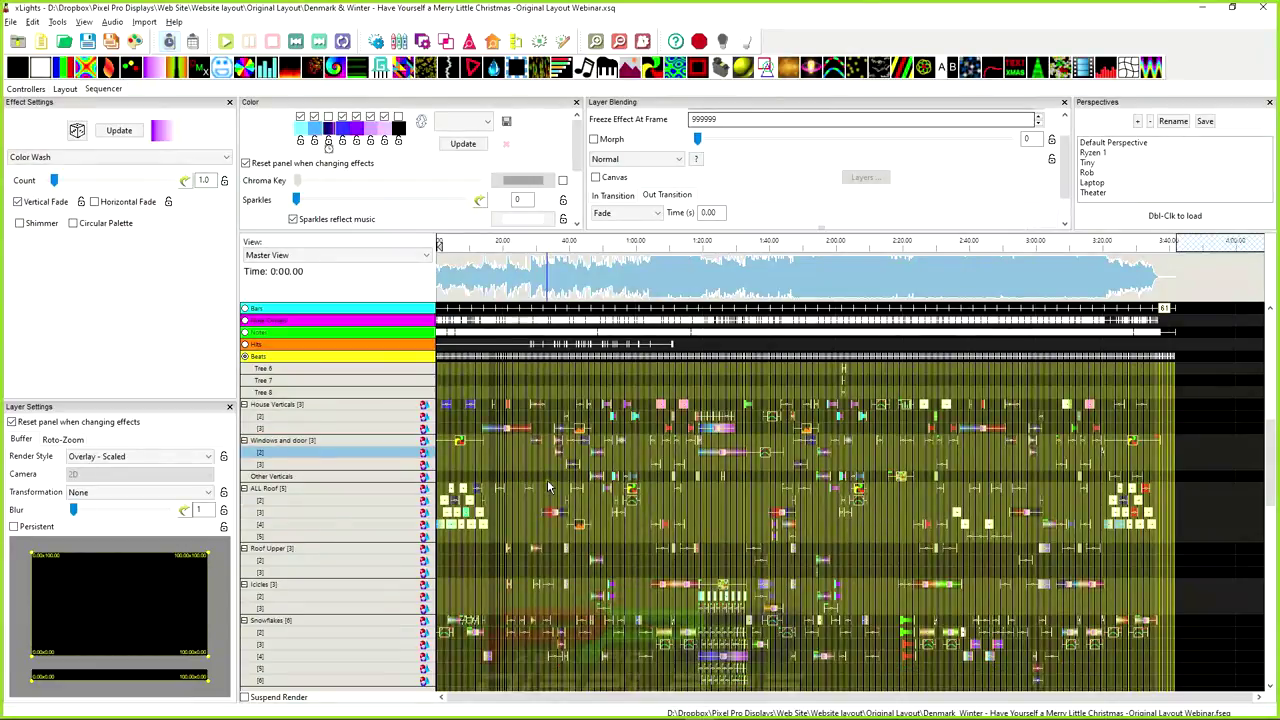
scroll(555, 486, up, 5)
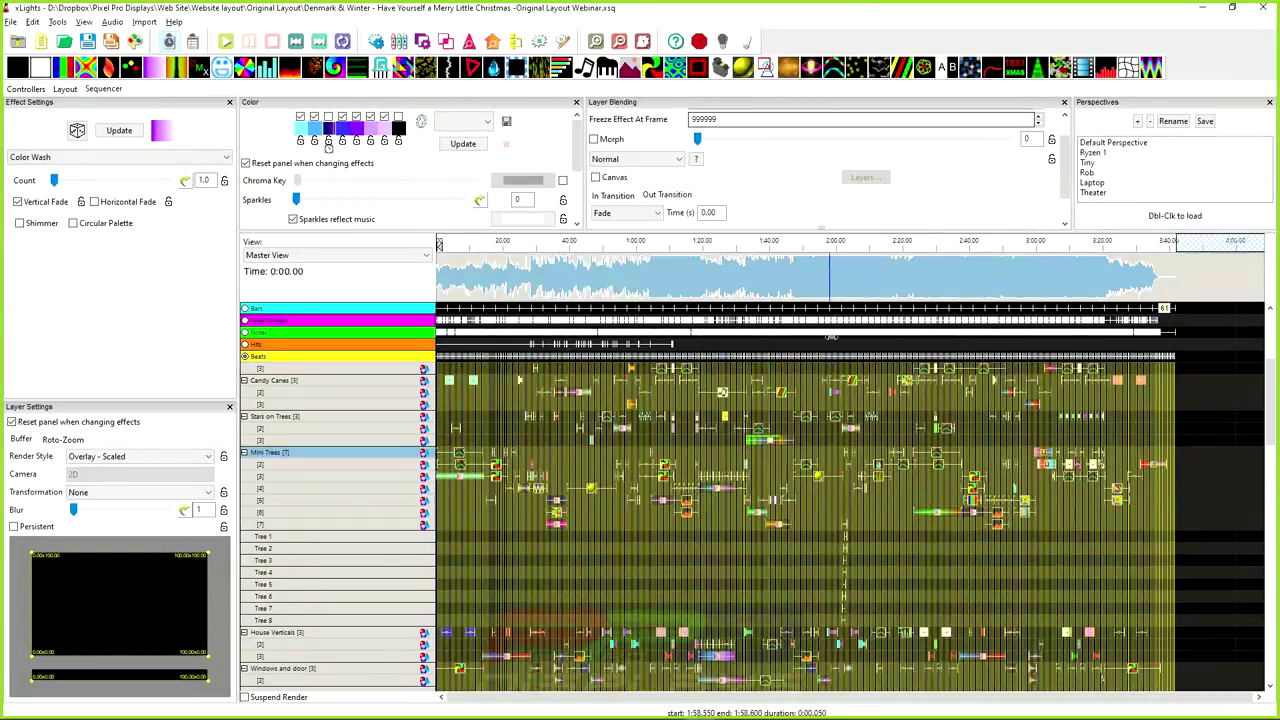
scroll(840, 281, up, 1)
scroll(724, 344, up, 1)
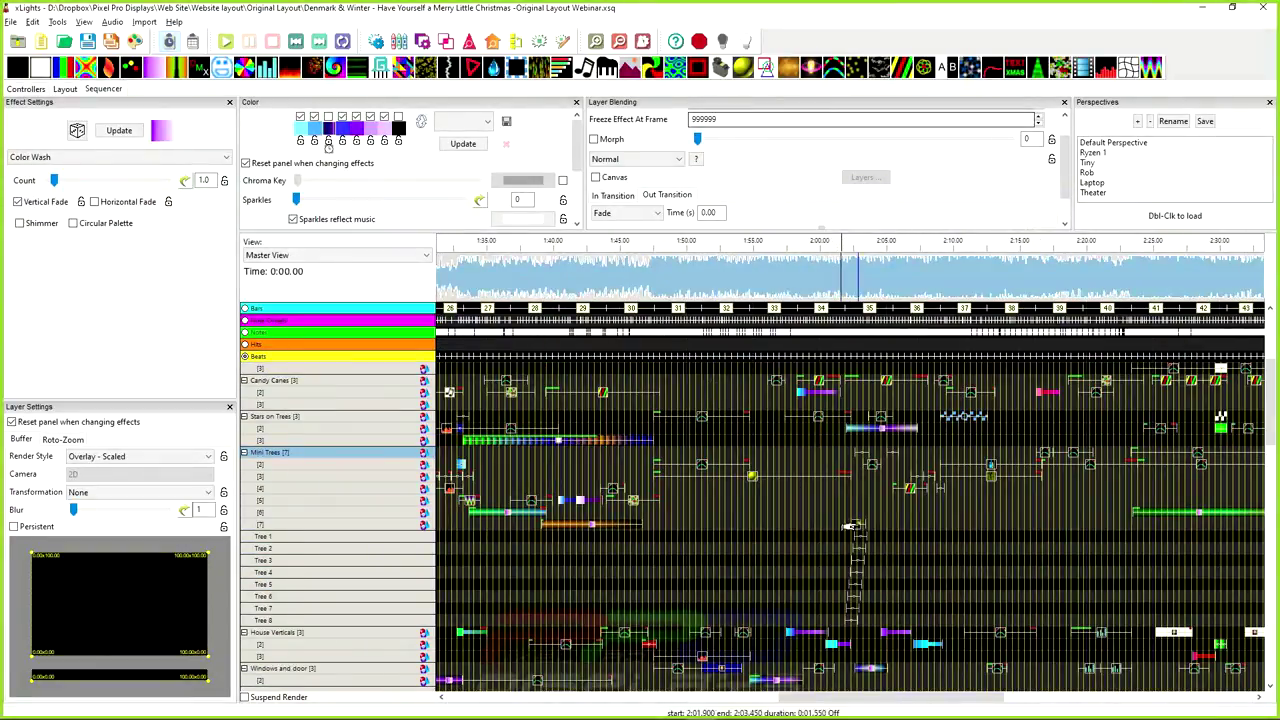
scroll(650, 470, left, 10)
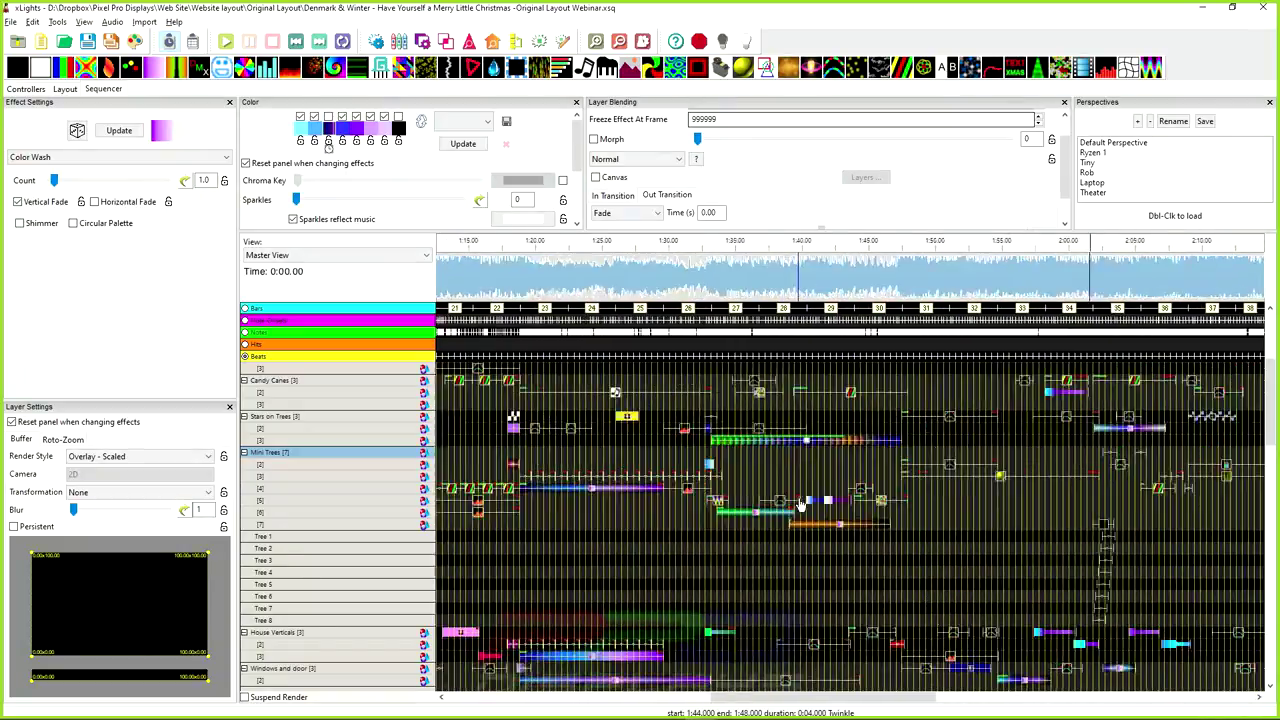
scroll(700, 487, left, 4)
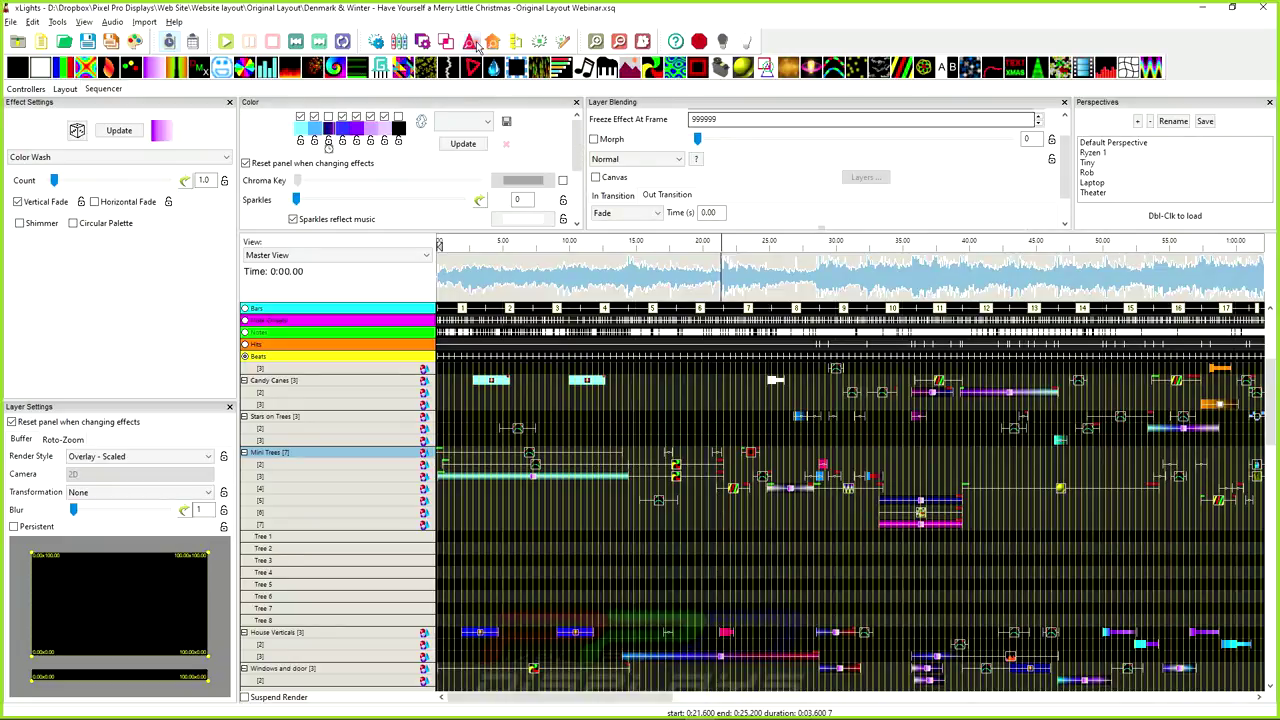
Place the floating Model Preview over the timeline just above the Mini Trees rows and enlarge it in width and height
drag(1014, 584, 537, 341)
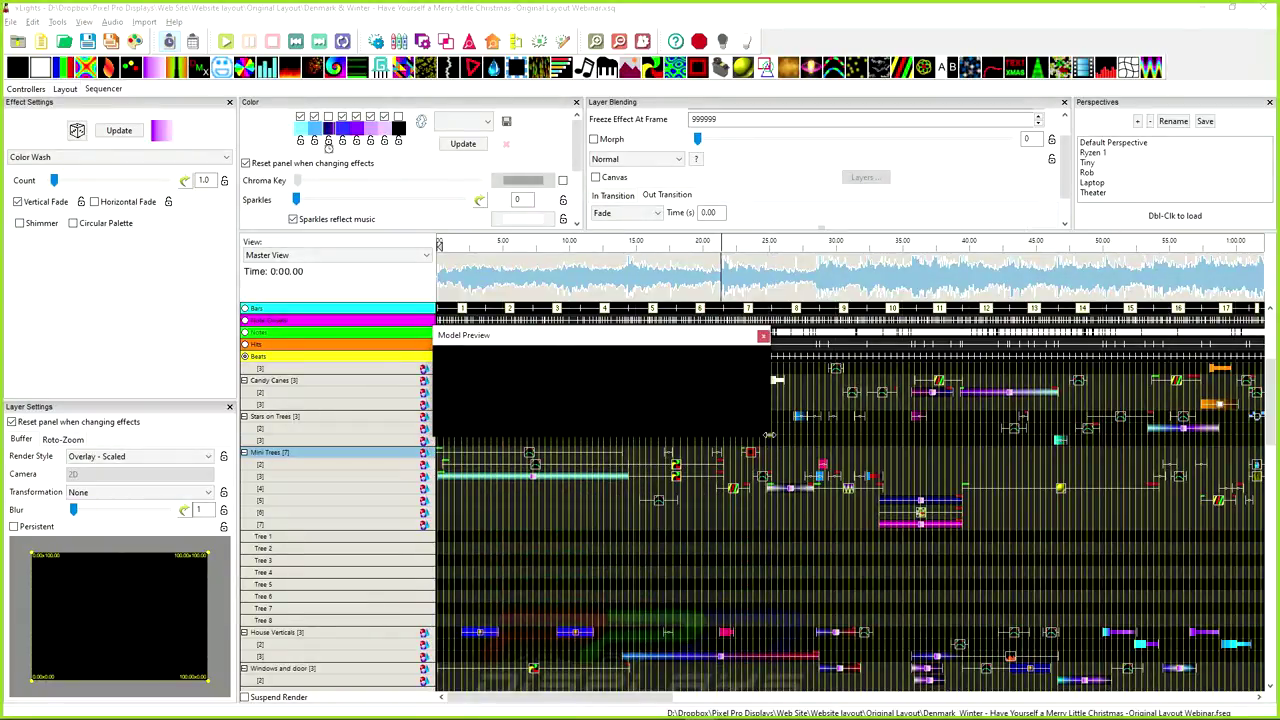
drag(768, 438, 1092, 456)
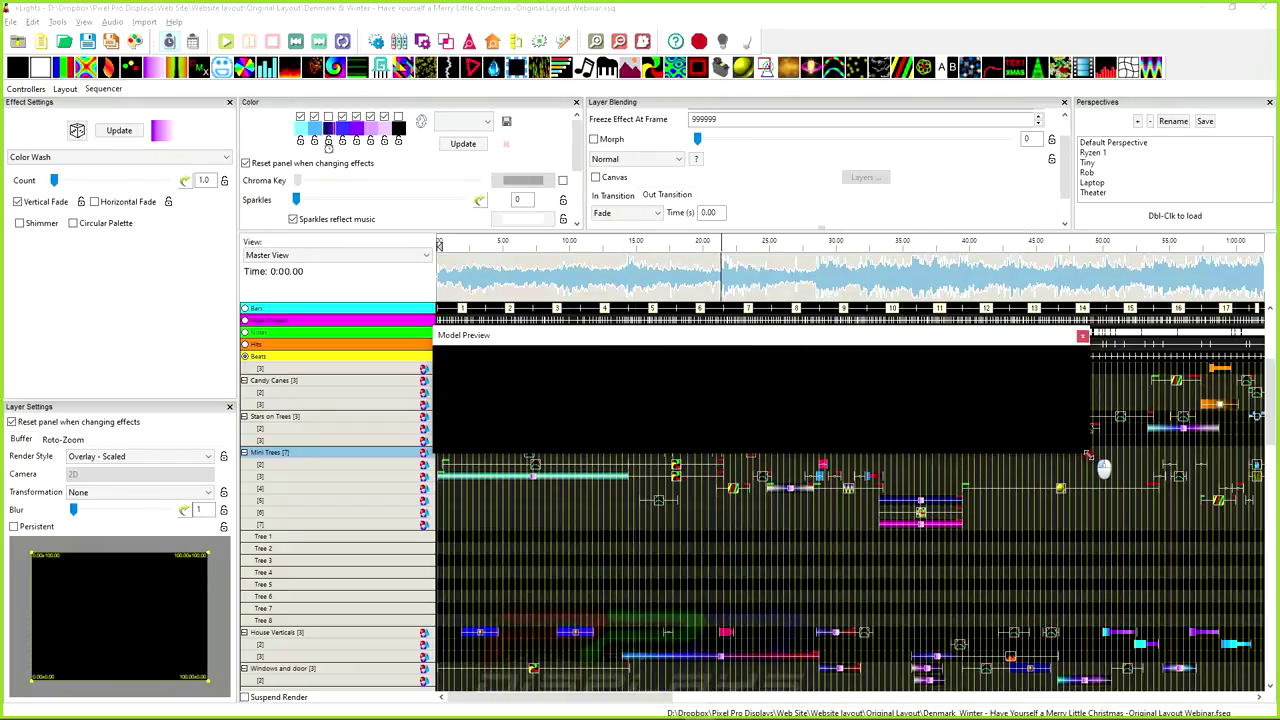
drag(752, 335, 771, 249)
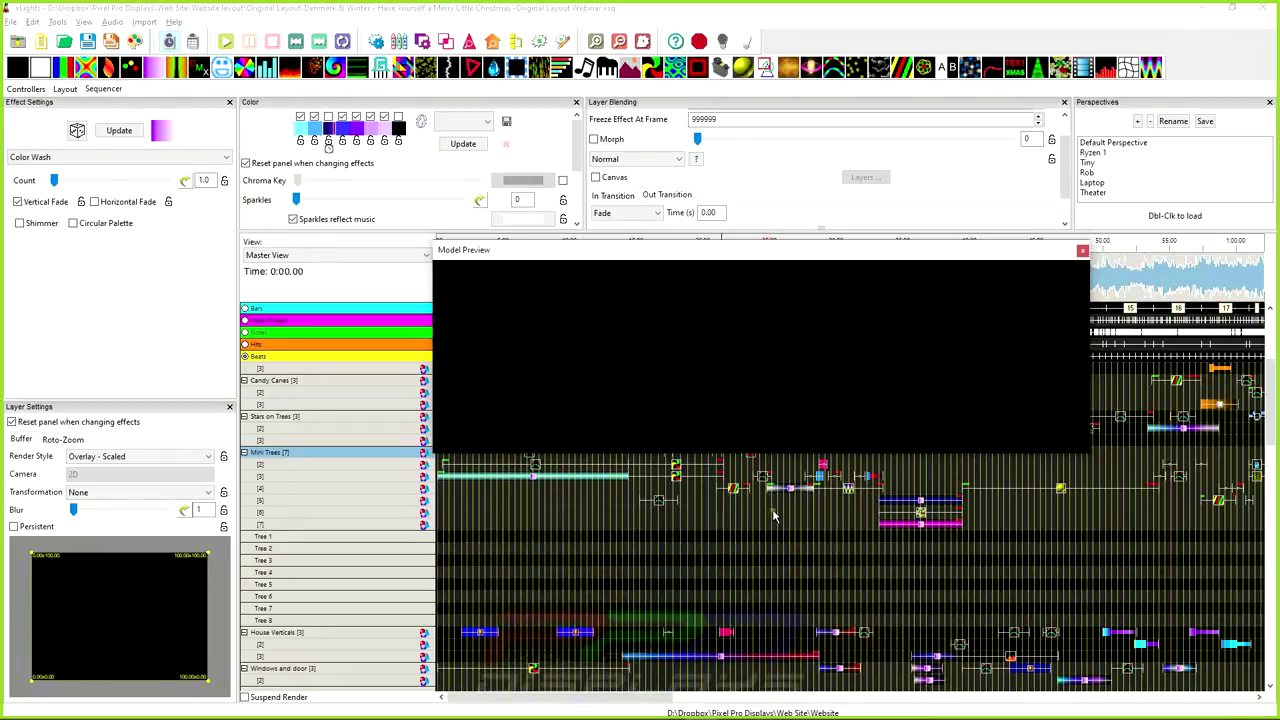
Search the timeline for the Single Strand effect near 2:16 on the first Mini Trees layer and preview it
scroll(799, 530, right, 3)
scroll(801, 568, right, 1)
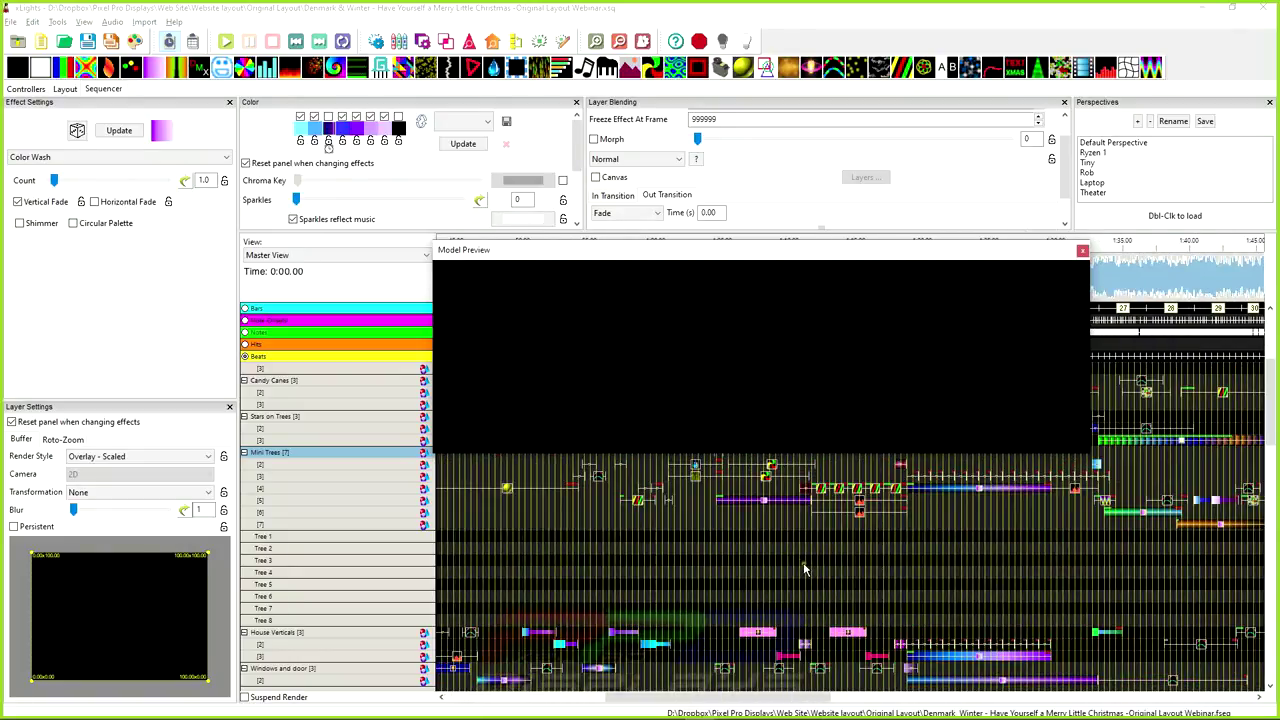
scroll(715, 547, right, 5)
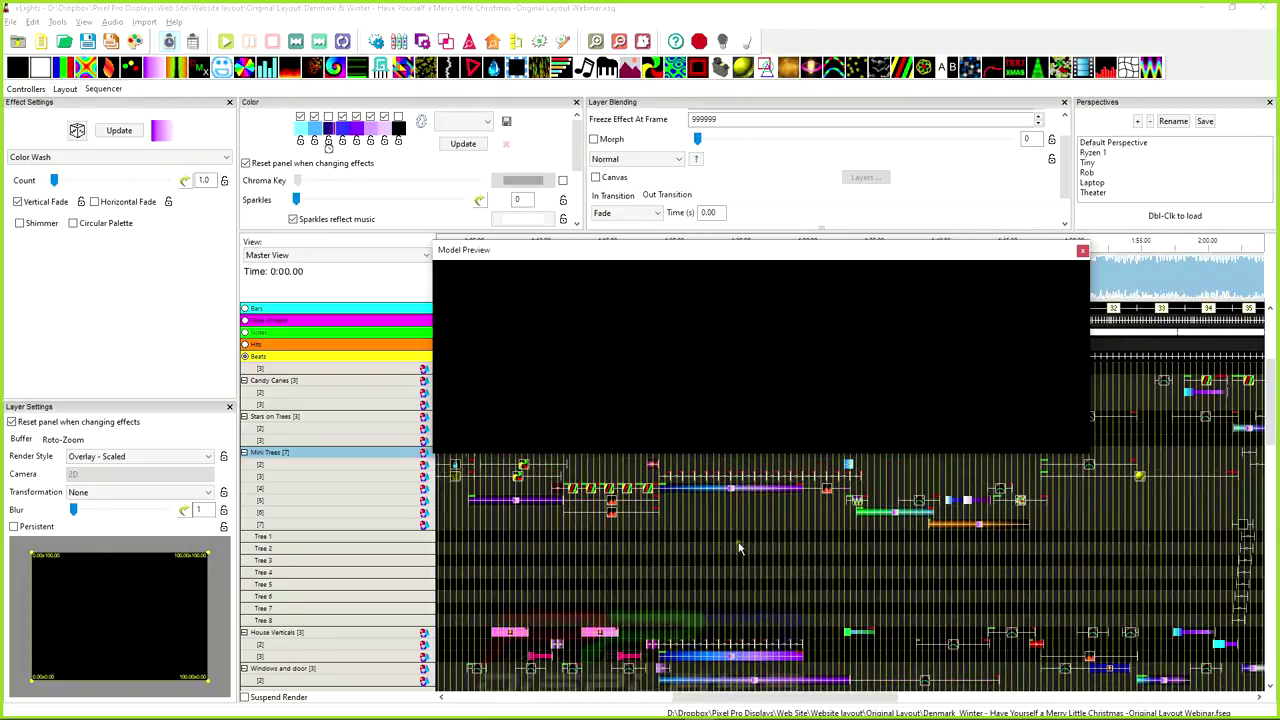
scroll(745, 547, right, 4)
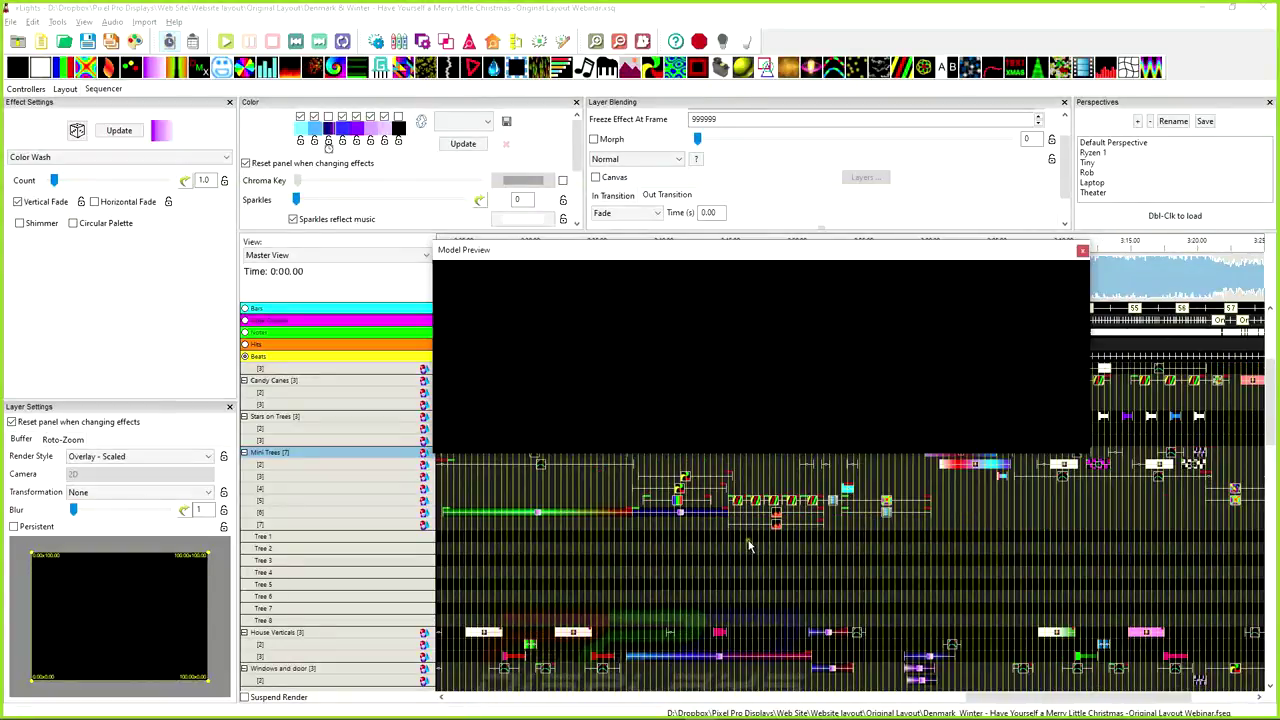
scroll(756, 540, right, 2)
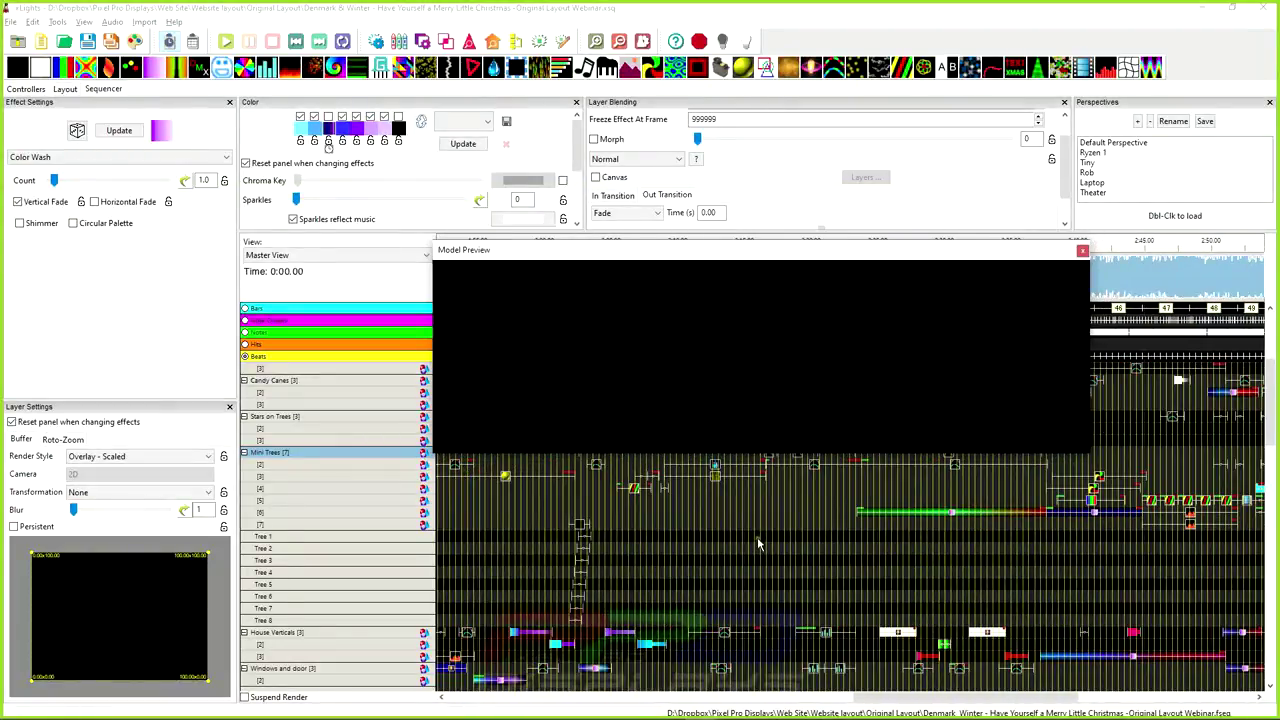
scroll(727, 508, right, 2)
scroll(727, 508, right, 3)
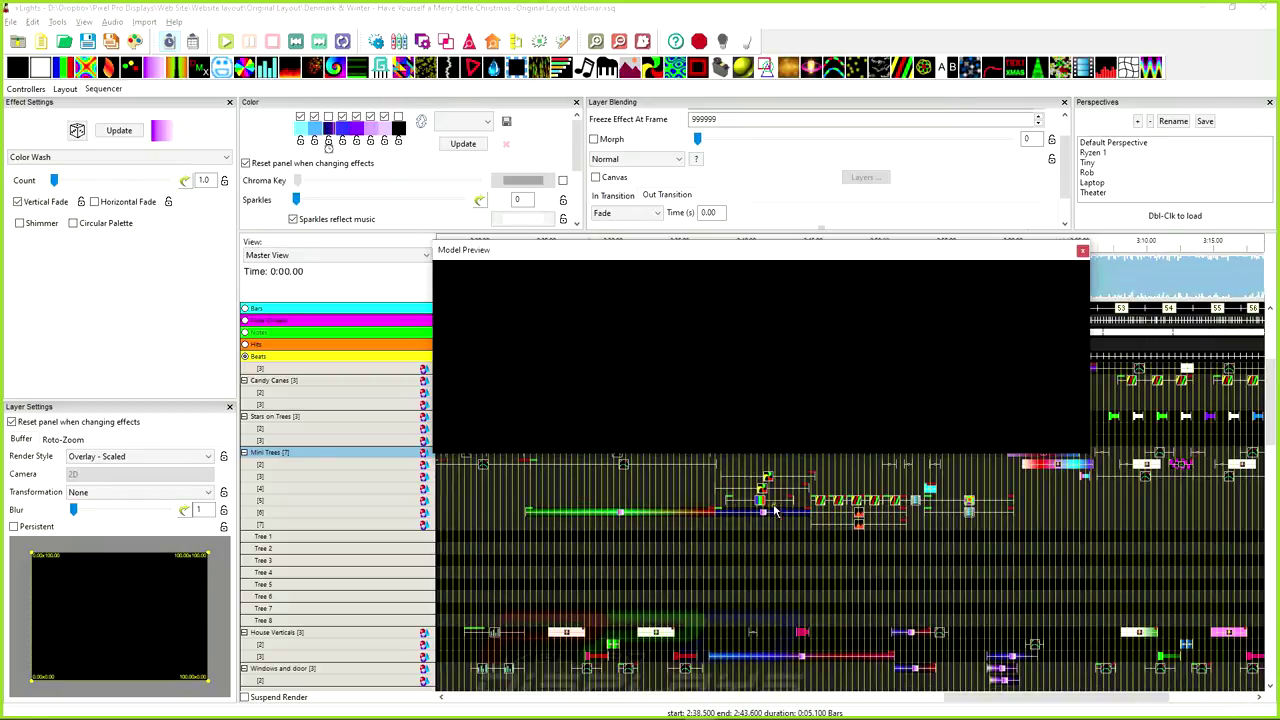
scroll(758, 510, right, 5)
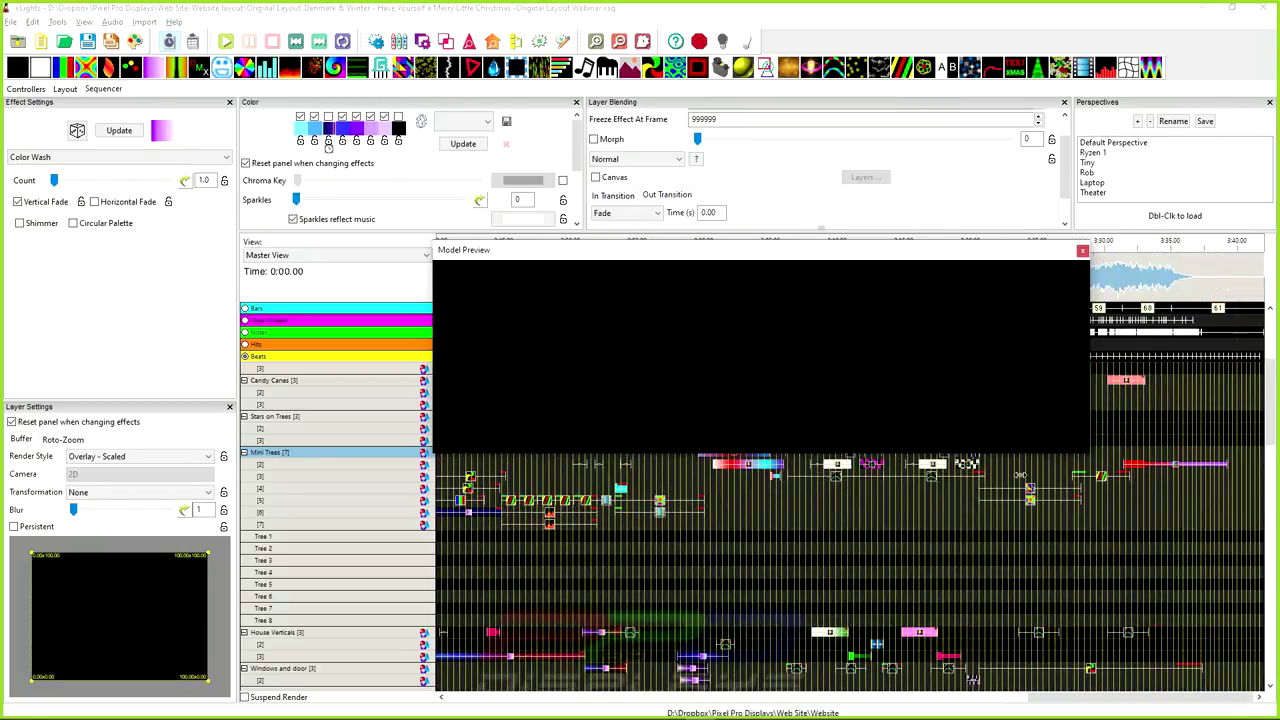
scroll(680, 508, left, 8)
scroll(681, 511, up, 1)
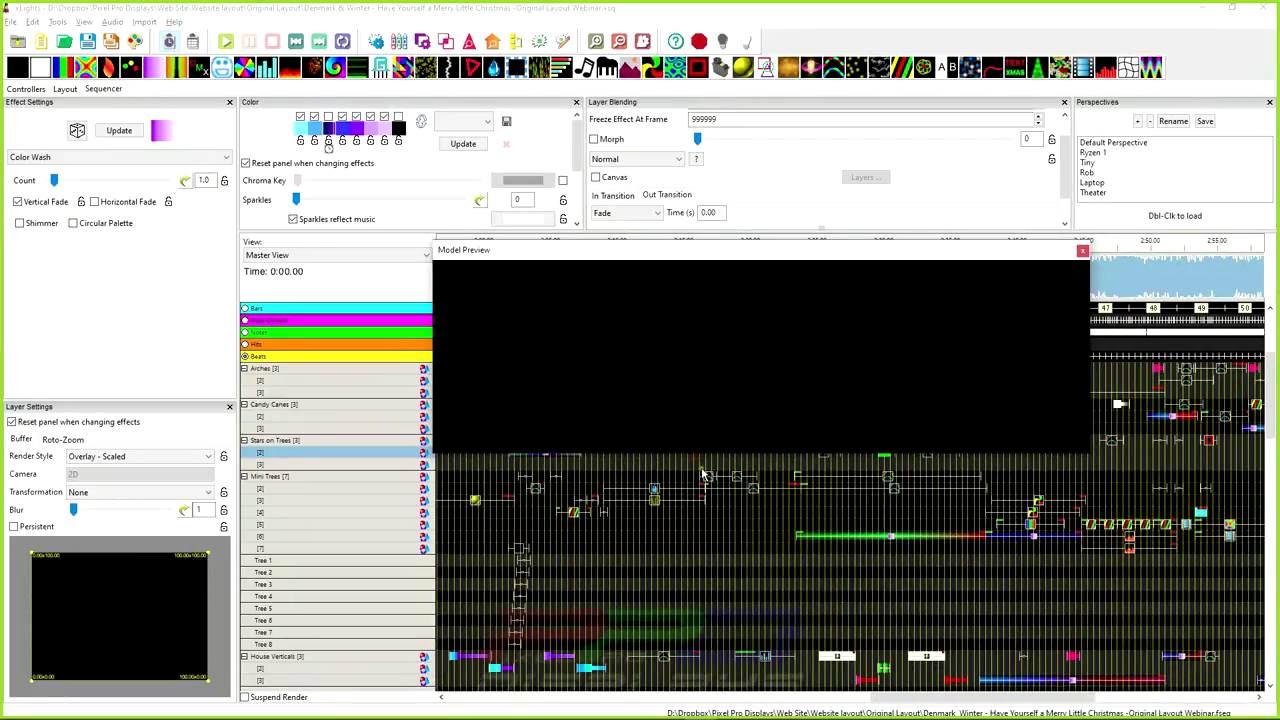
scroll(703, 474, up, 4)
click(770, 476)
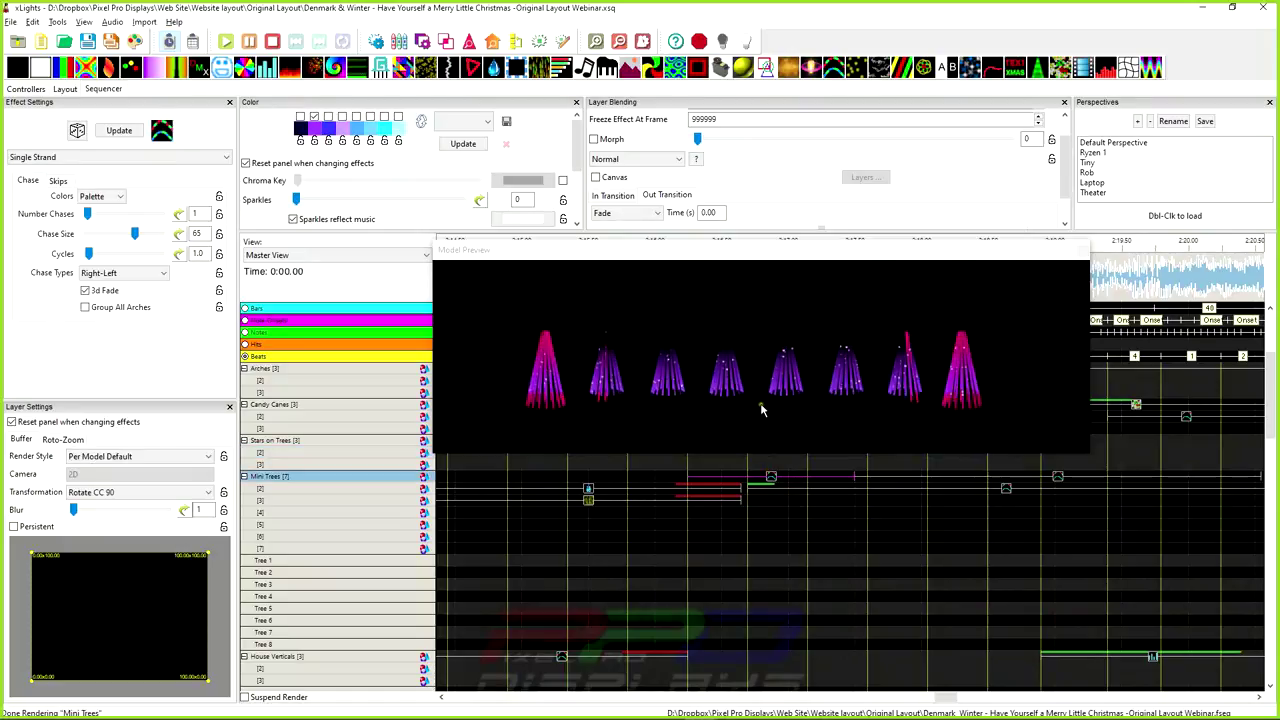
Hide the individual tree rows under the Mini Trees group, and show them again
right_click(770, 476)
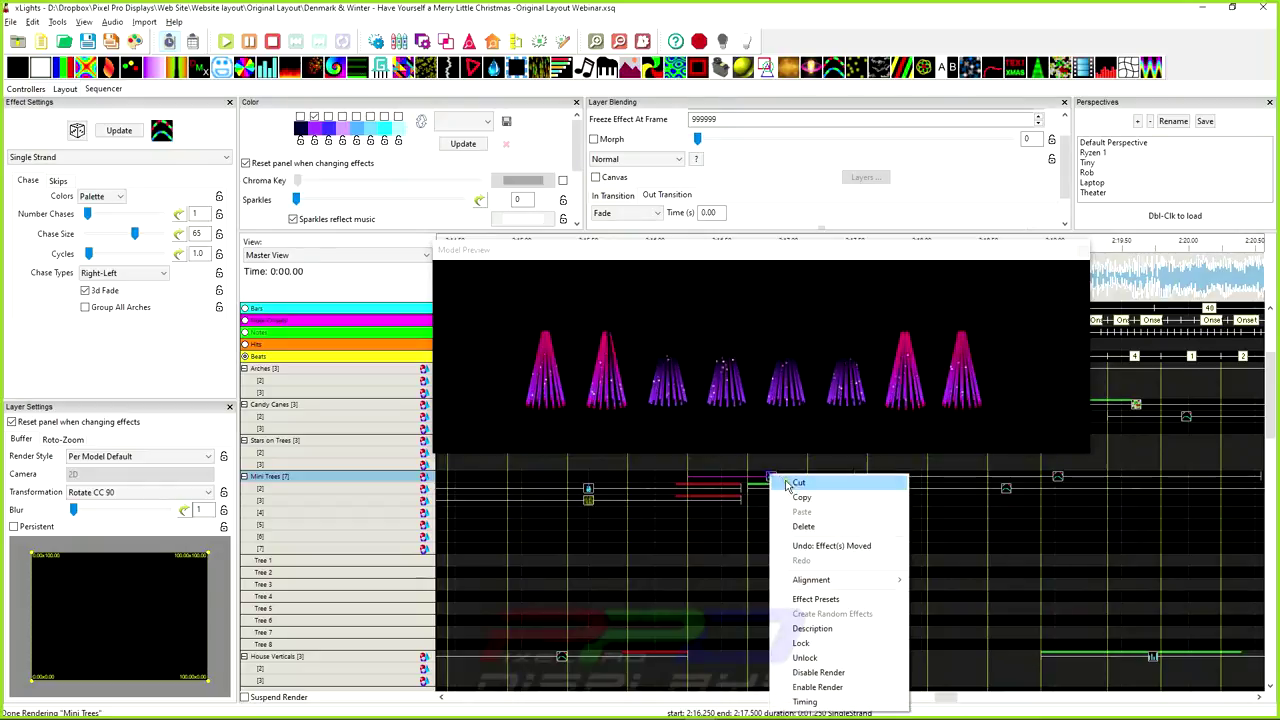
click(338, 490)
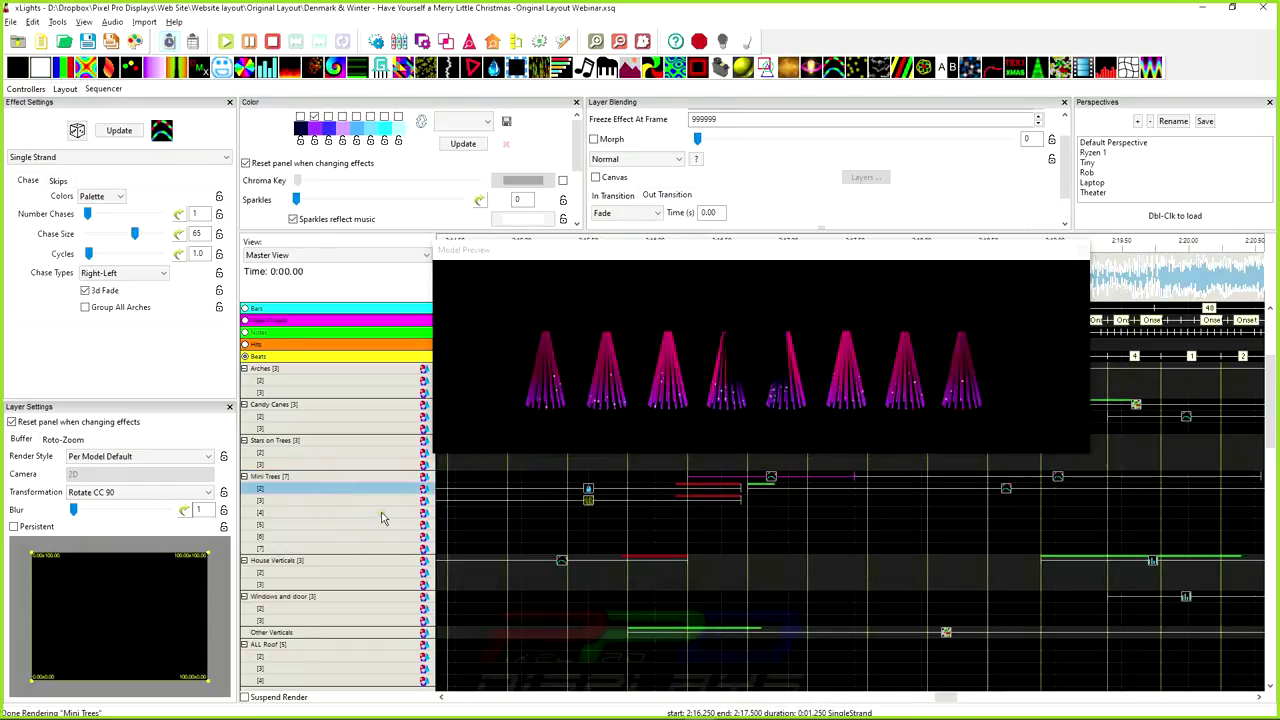
click(382, 516)
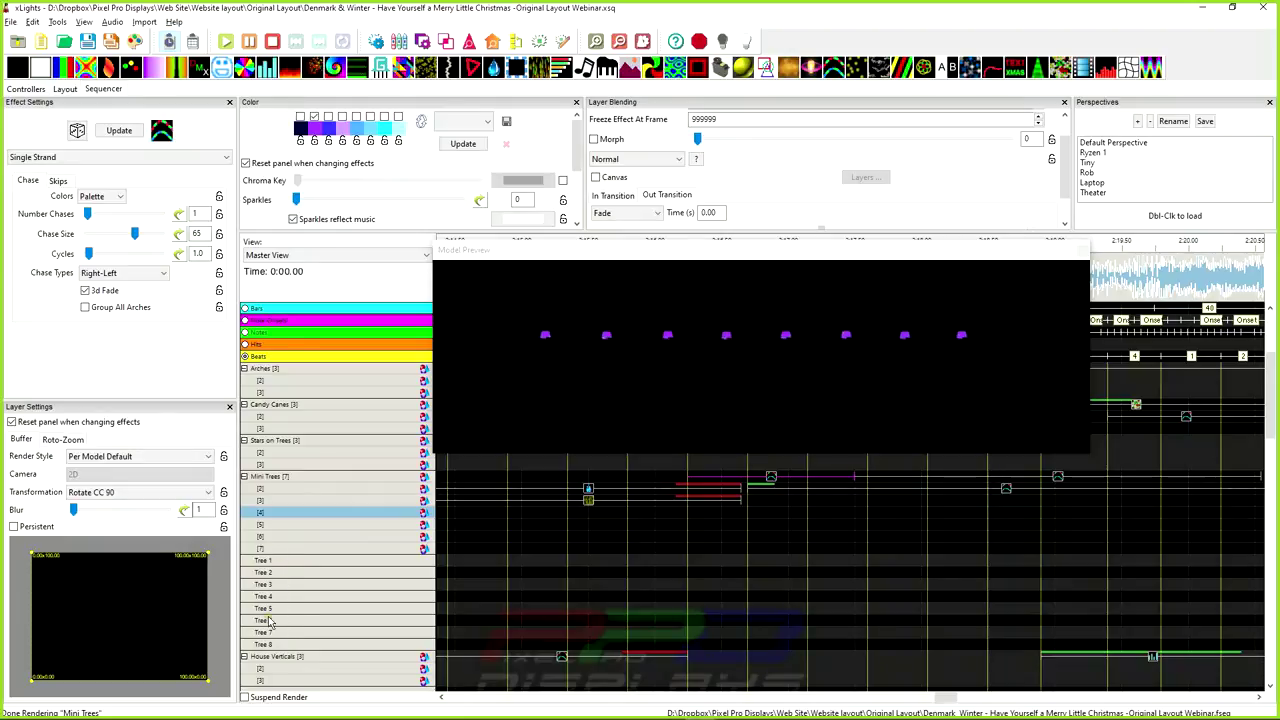
Copy the Single Strand effect from the first Mini Trees layer and paste it onto Tree 1 through Tree 8
right_click(772, 480)
click(804, 502)
click(722, 561)
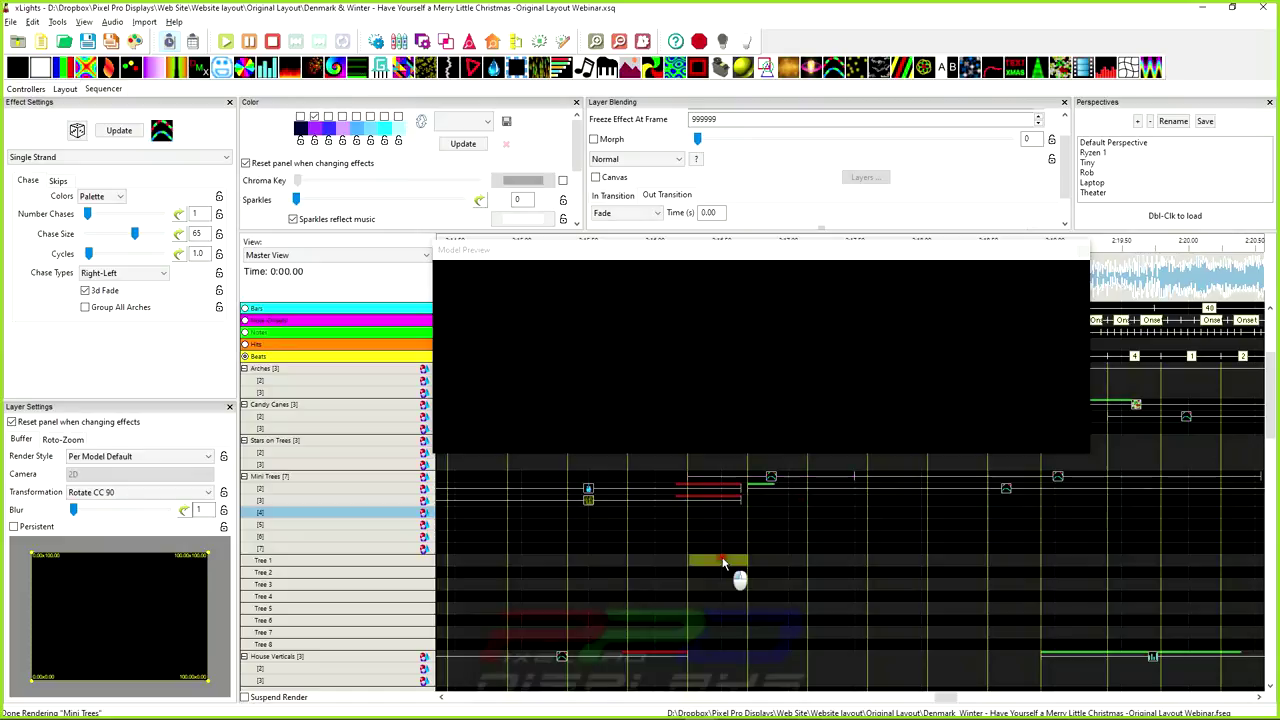
drag(722, 561, 726, 651)
right_click(727, 651)
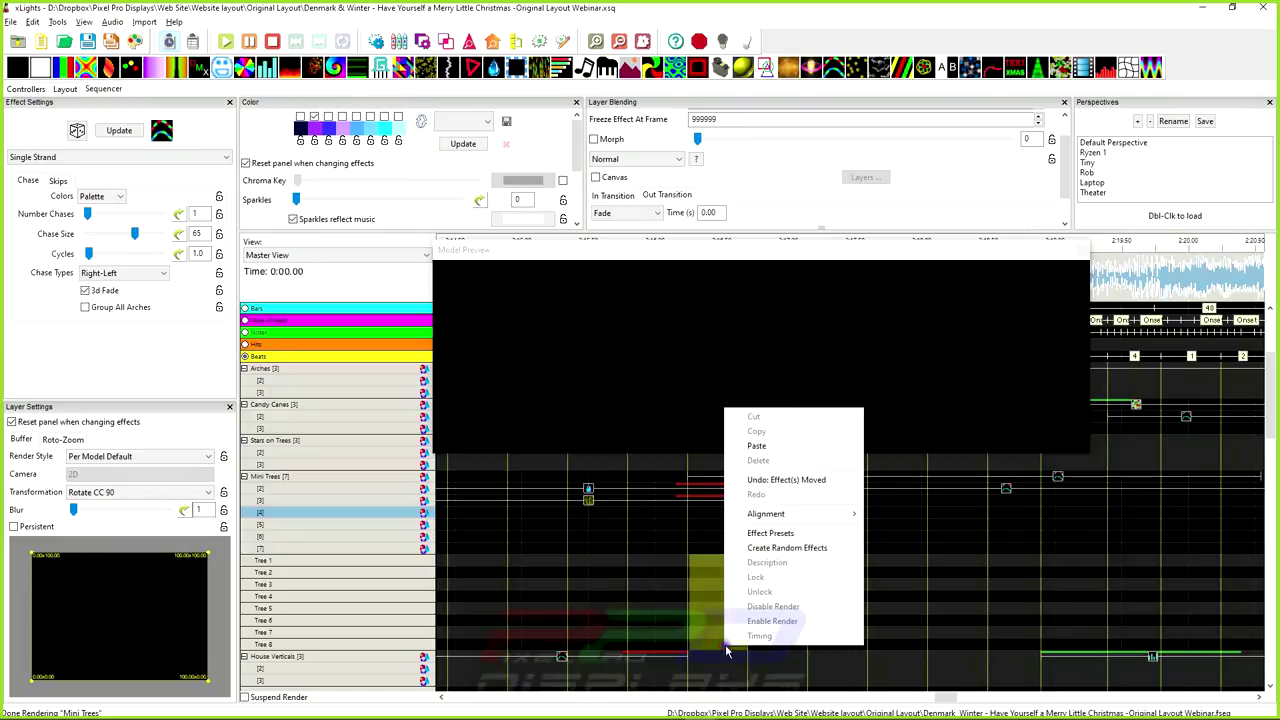
click(757, 445)
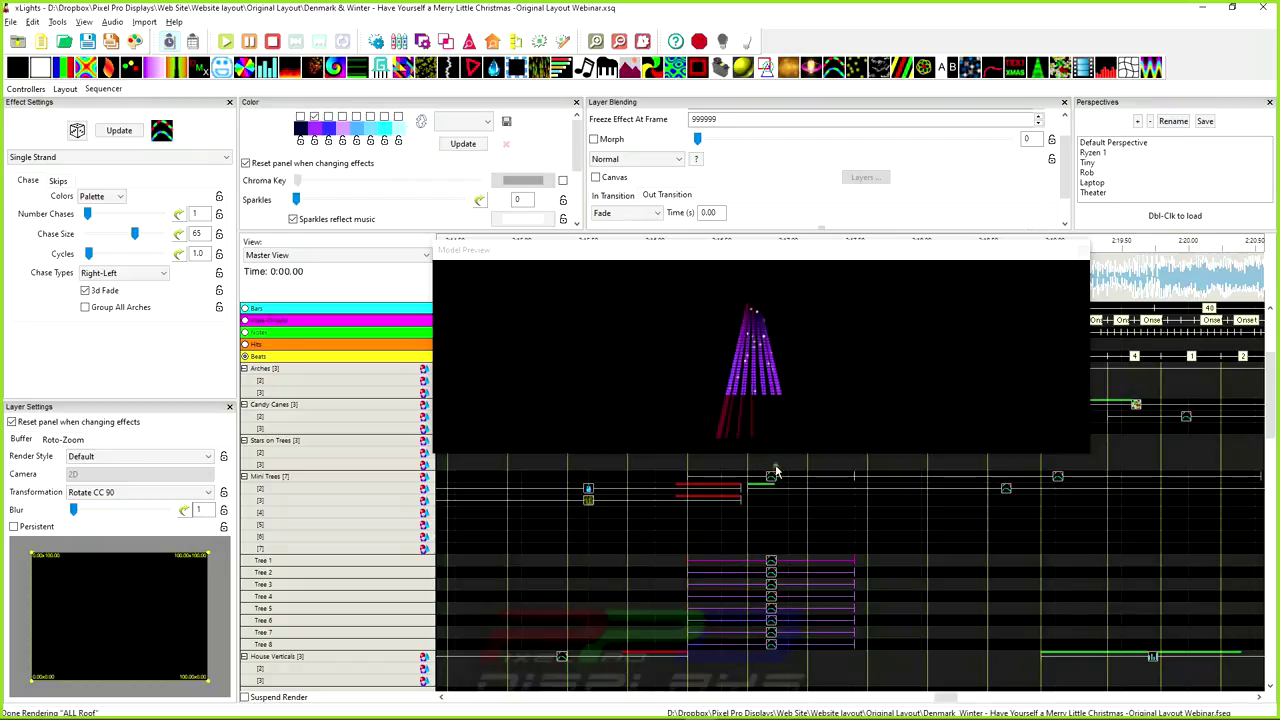
Preview the pasted effects on individual trees and delete the original Single Strand effect from the first Mini Trees layer
click(770, 562)
click(771, 584)
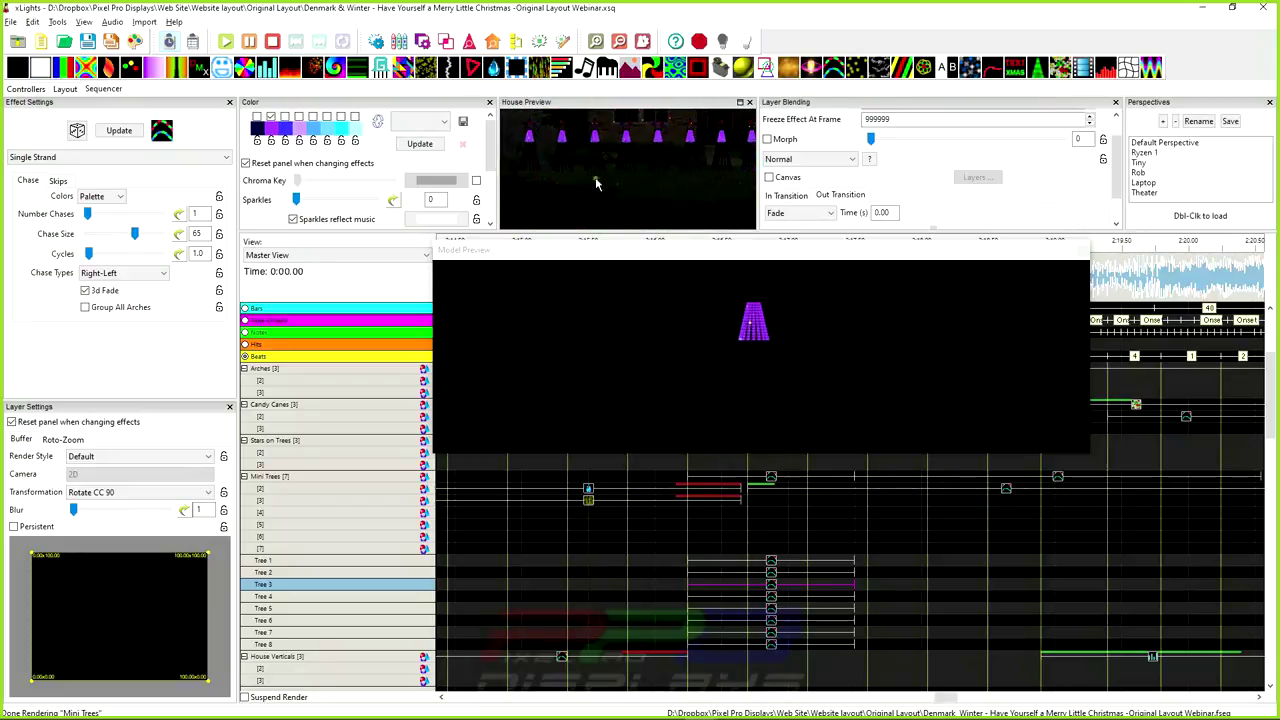
click(763, 500)
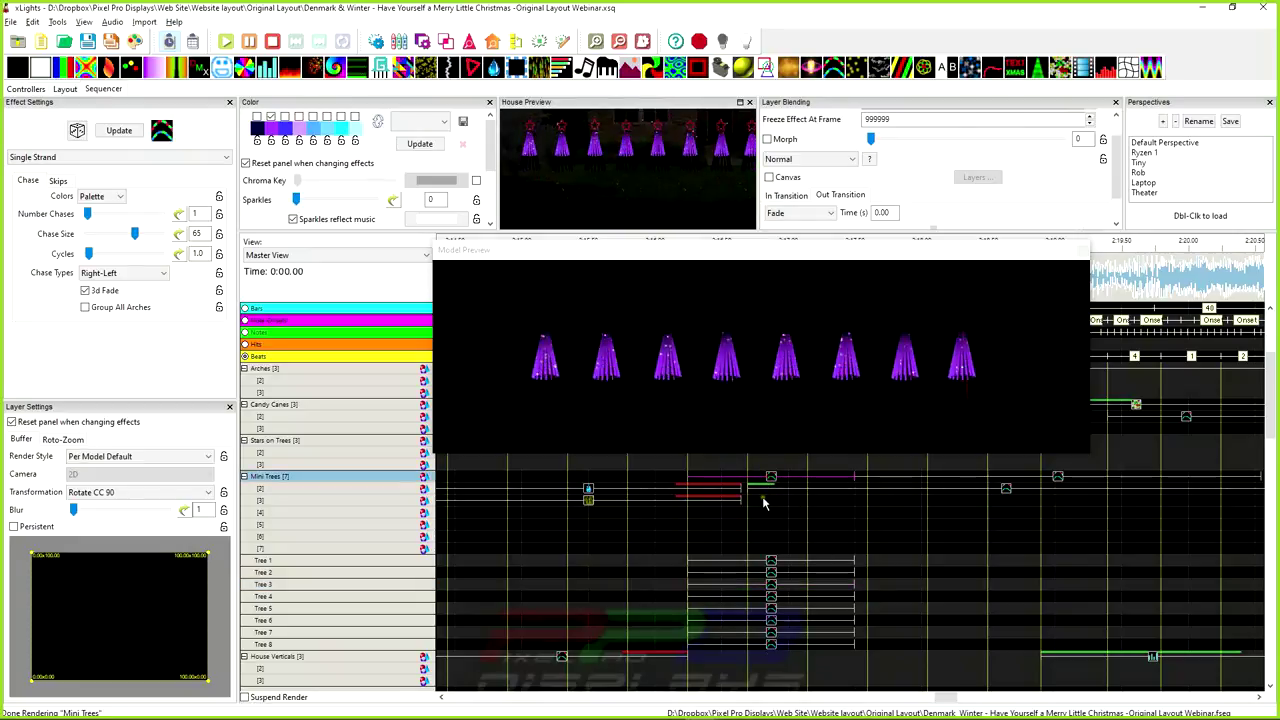
click(765, 486)
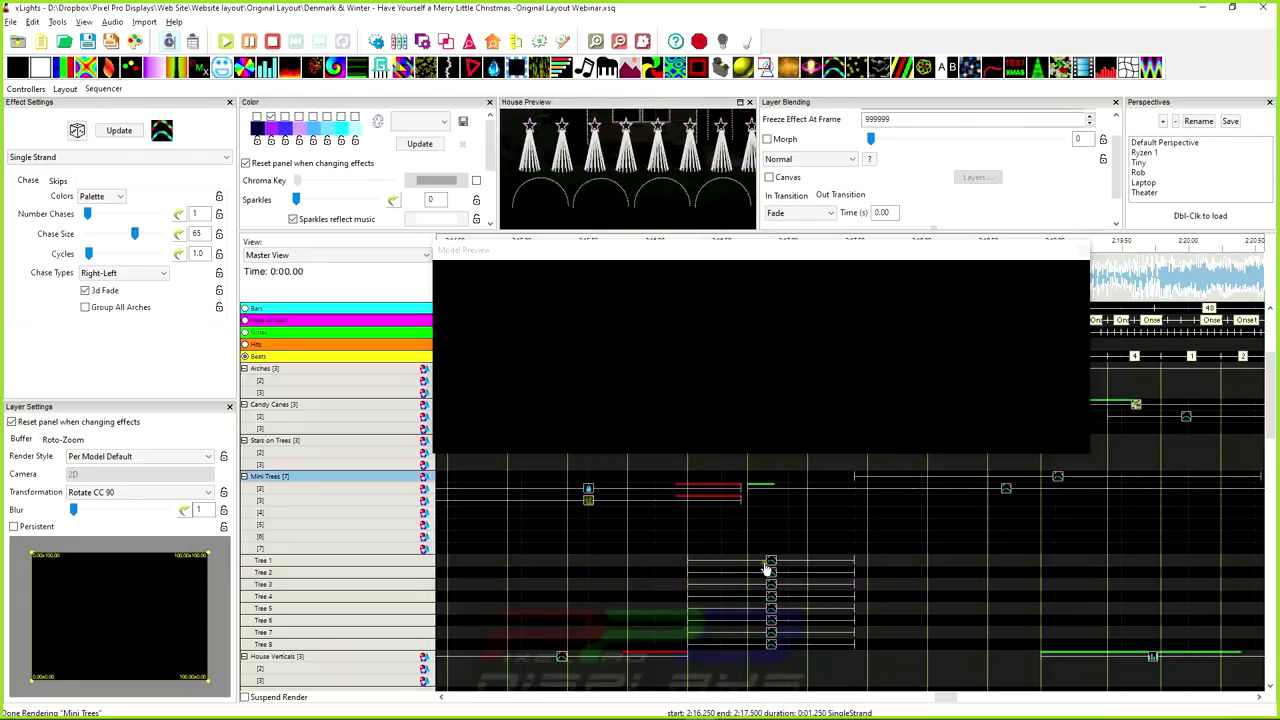
click(769, 563)
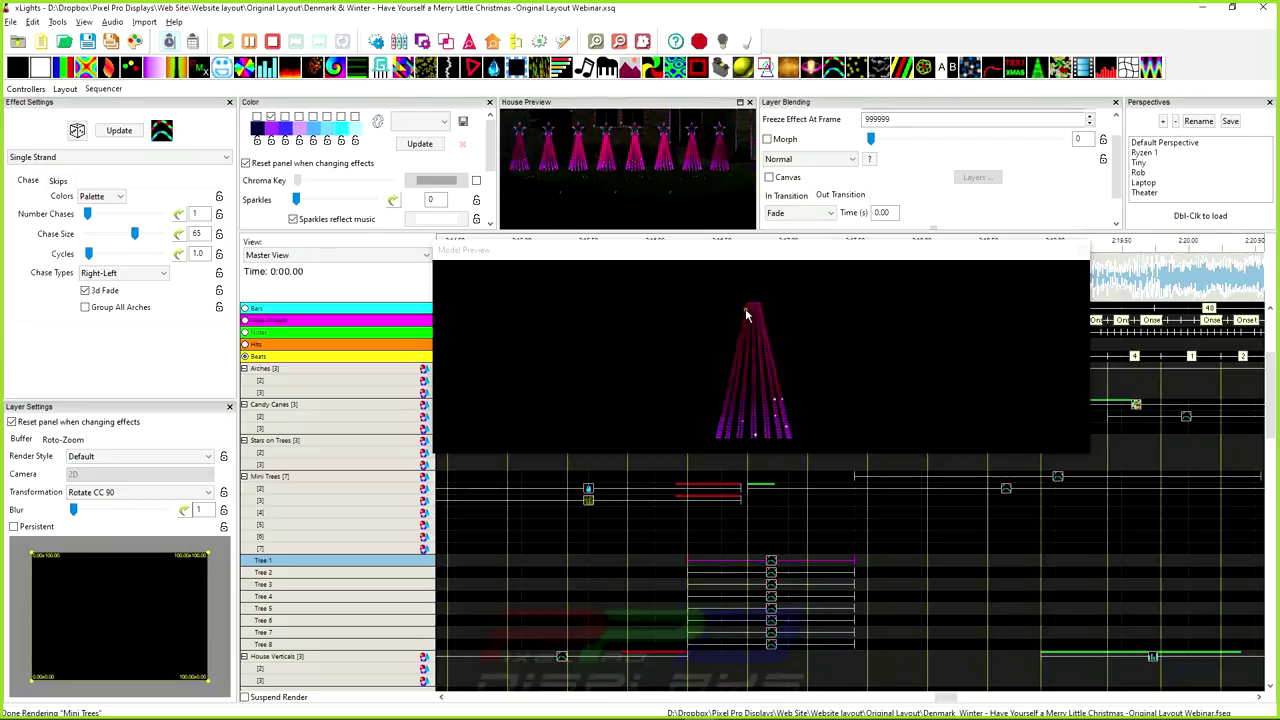
Stagger the effects on Tree 1 through Tree 8 so each begins about 0.1 s after the one above
drag(690, 556, 839, 640)
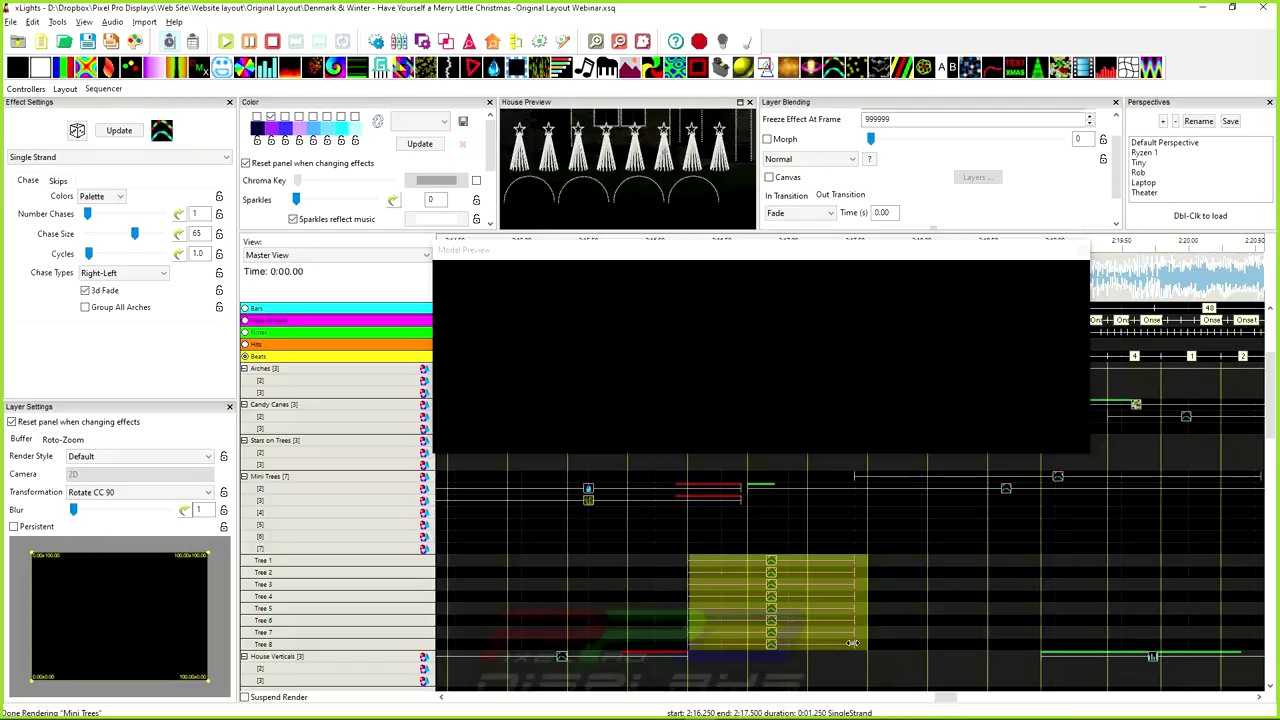
drag(851, 644, 930, 643)
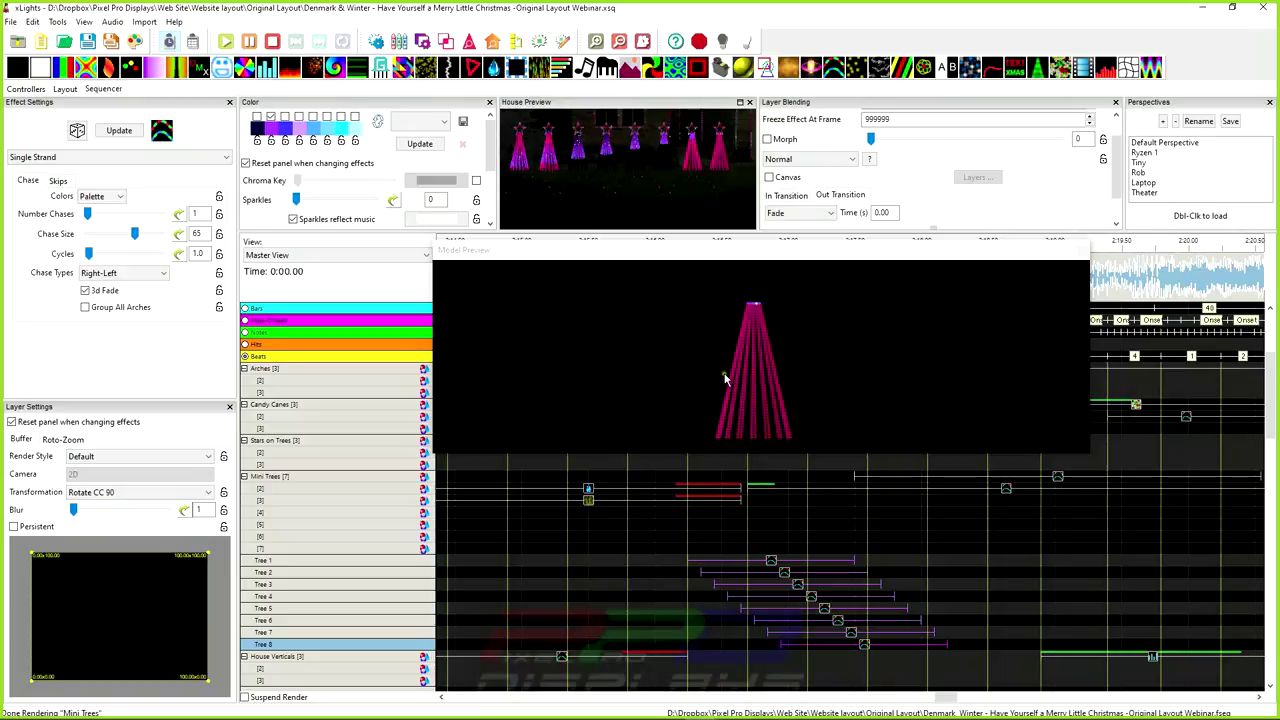
Shorten the effects on Tree 1 through Tree 5 by moving their end times earlier, keeping their start times
drag(857, 562, 811, 560)
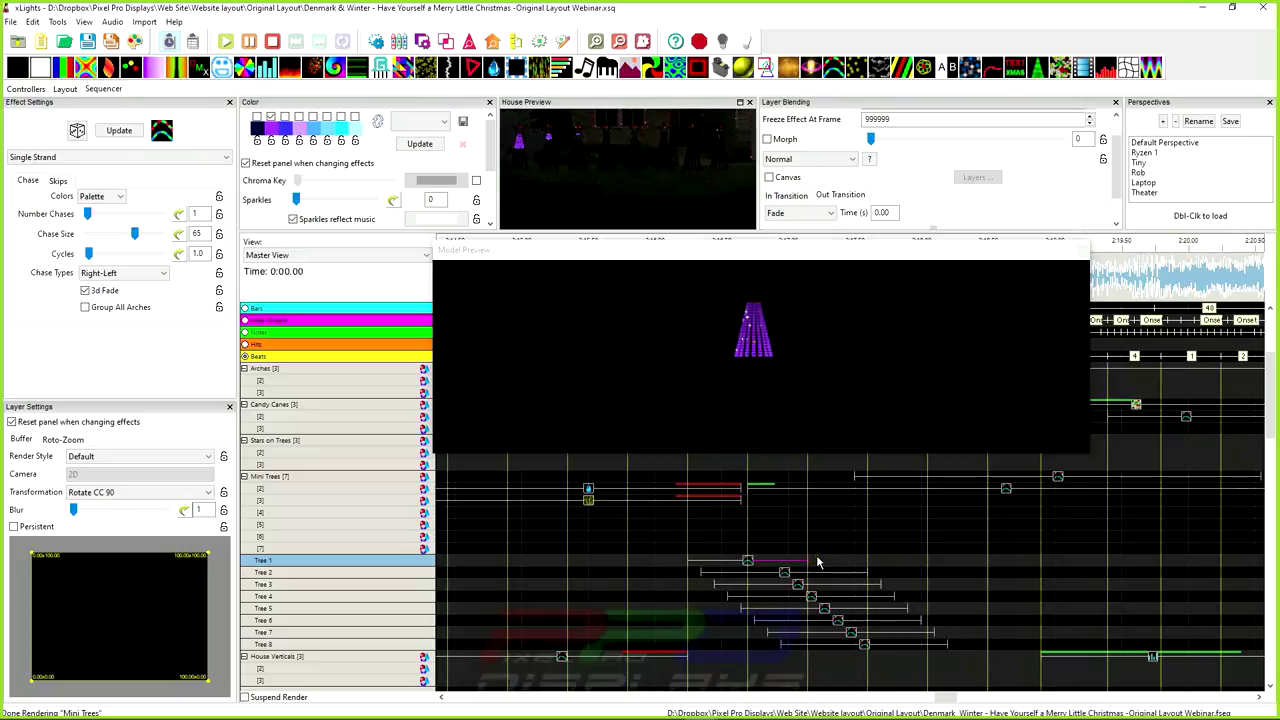
drag(869, 573, 905, 610)
click(880, 585)
click(898, 598)
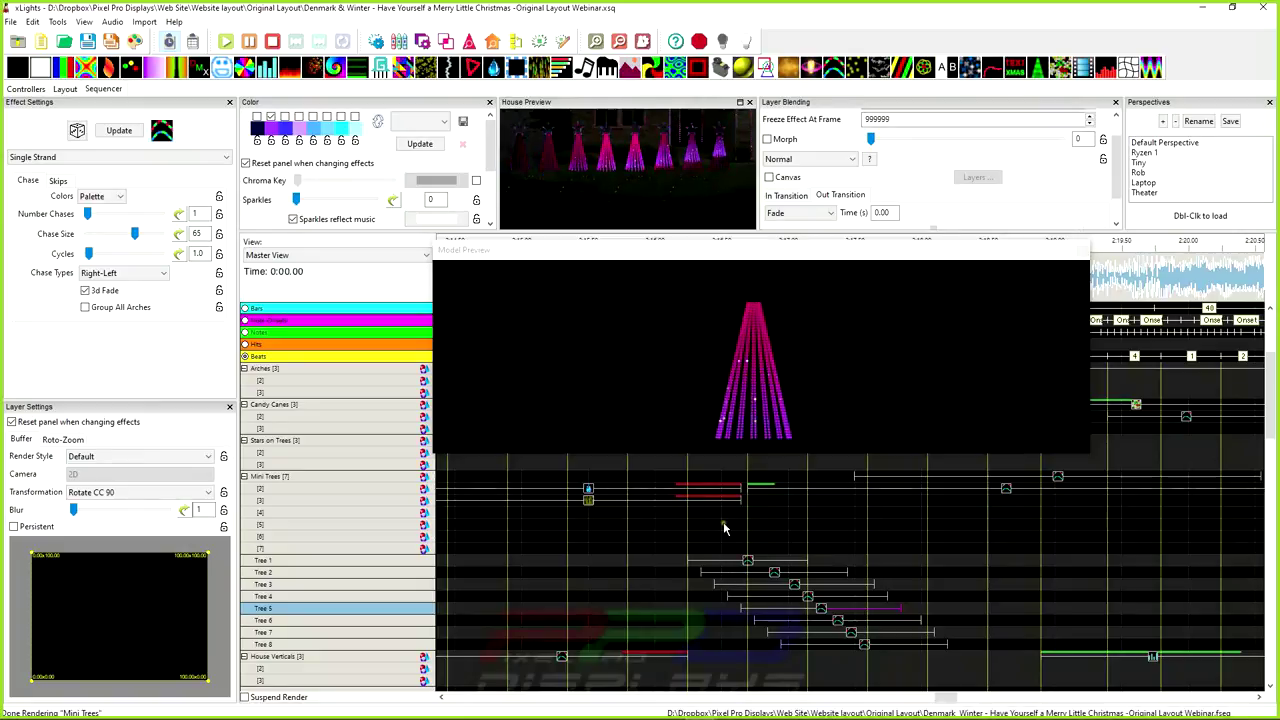
Preview the Single Strand effect on the second Mini Trees layer and play the sequence from just before the Tree 1 effect
click(902, 490)
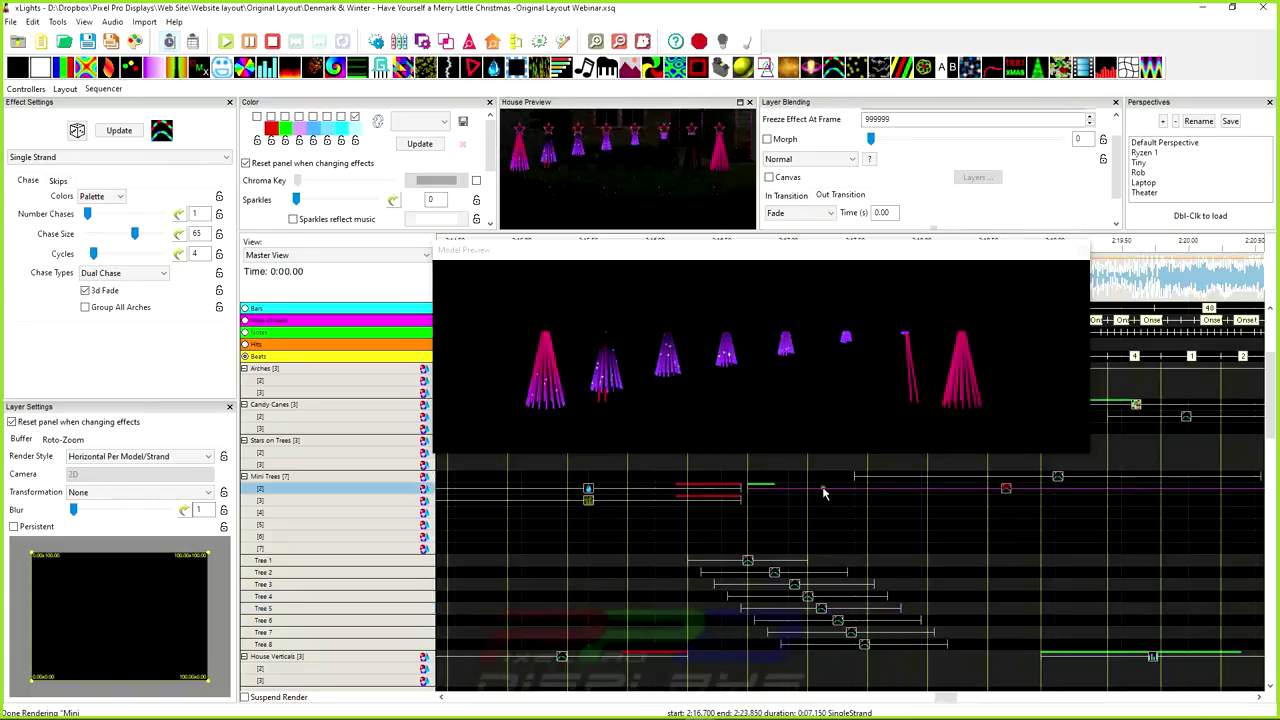
drag(628, 537, 687, 538)
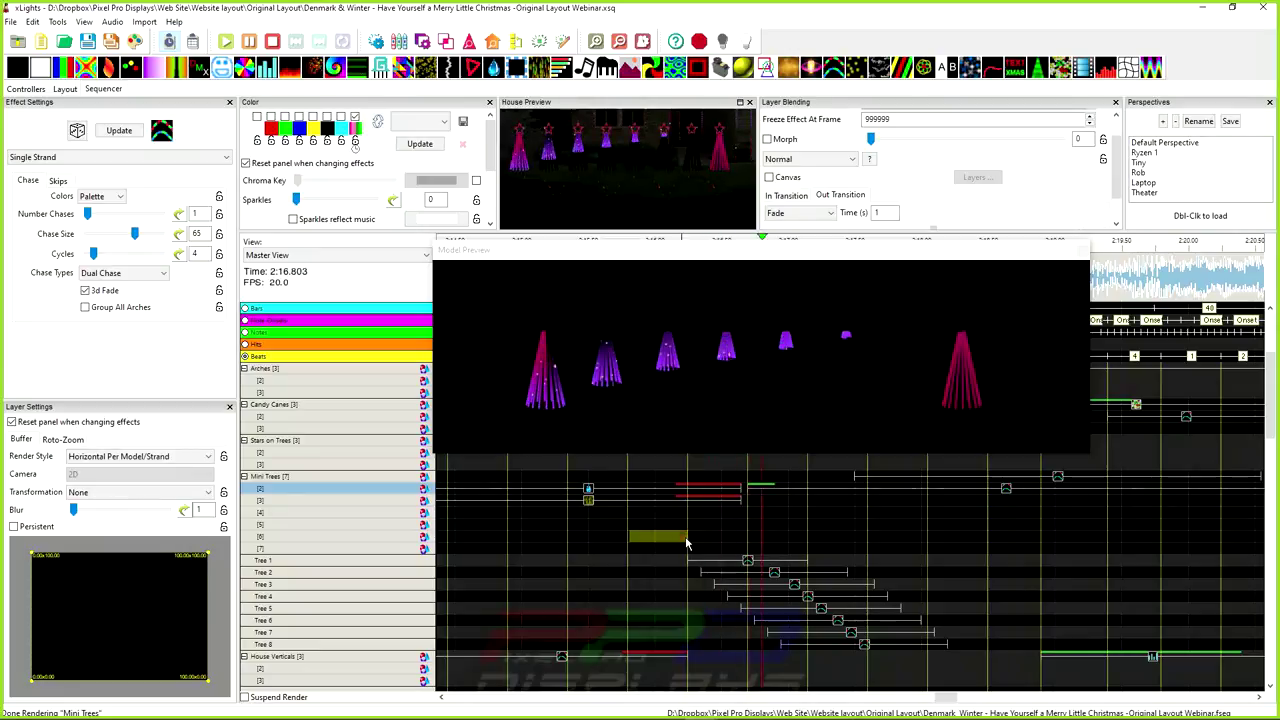
key(space)
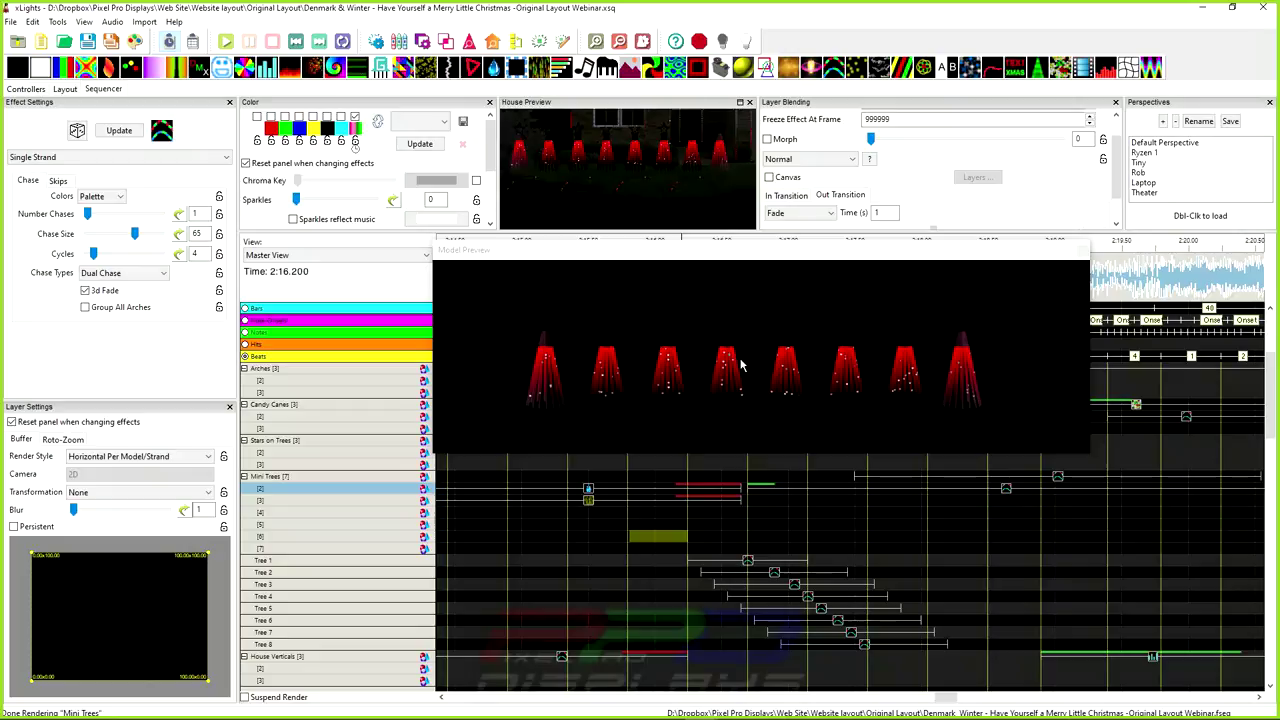
key(space)
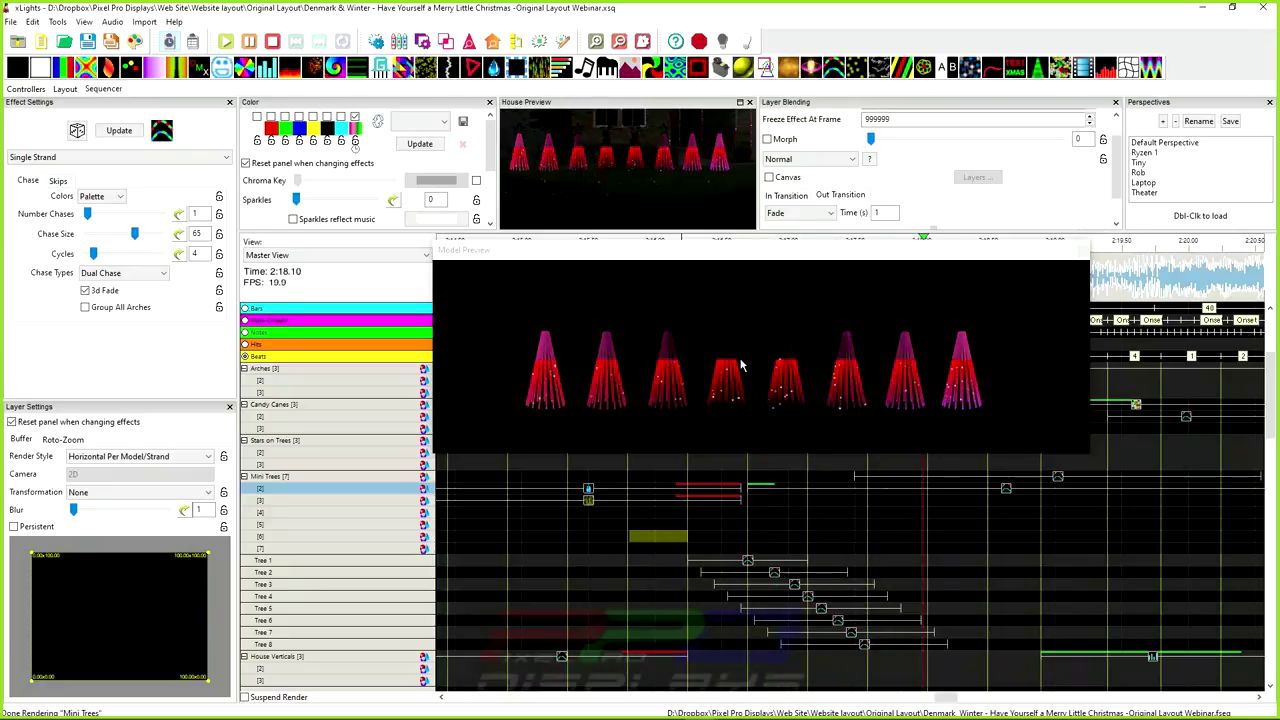
key(space)
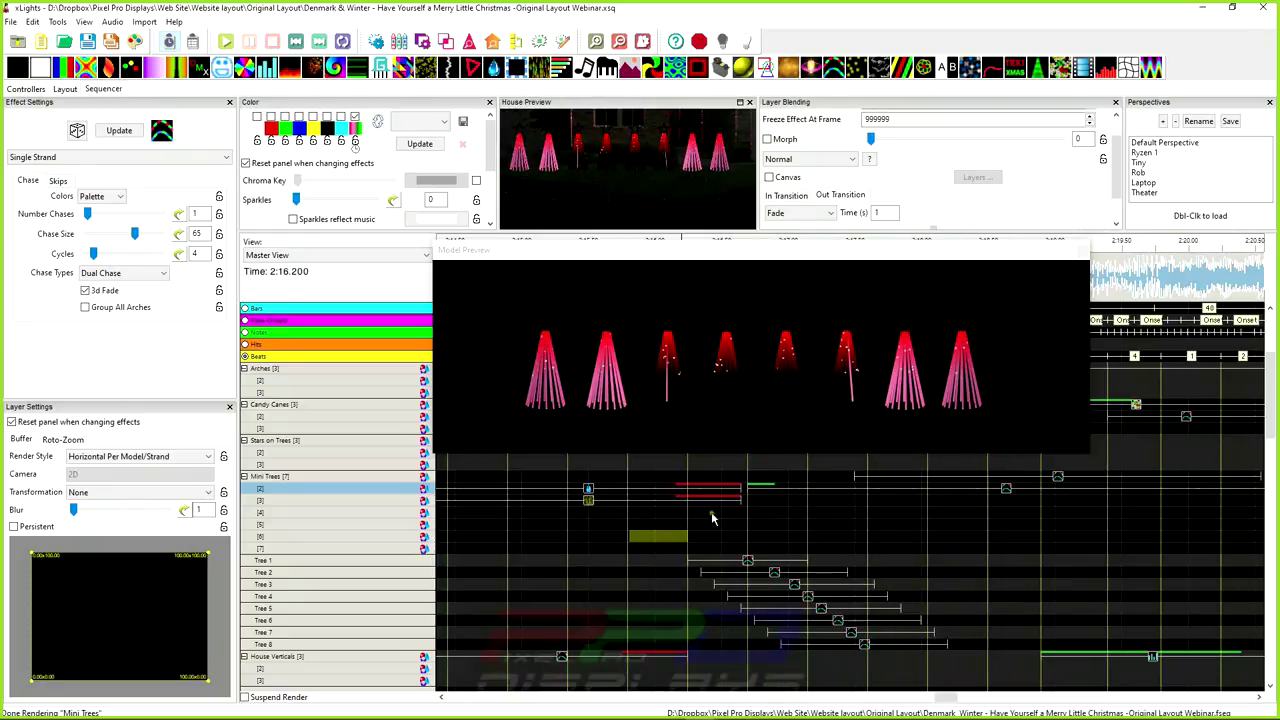
Preview the Single Strand effect on the first Mini Trees layer and compare it with the individual effects on Tree 1 and Tree 8
drag(612, 577, 625, 645)
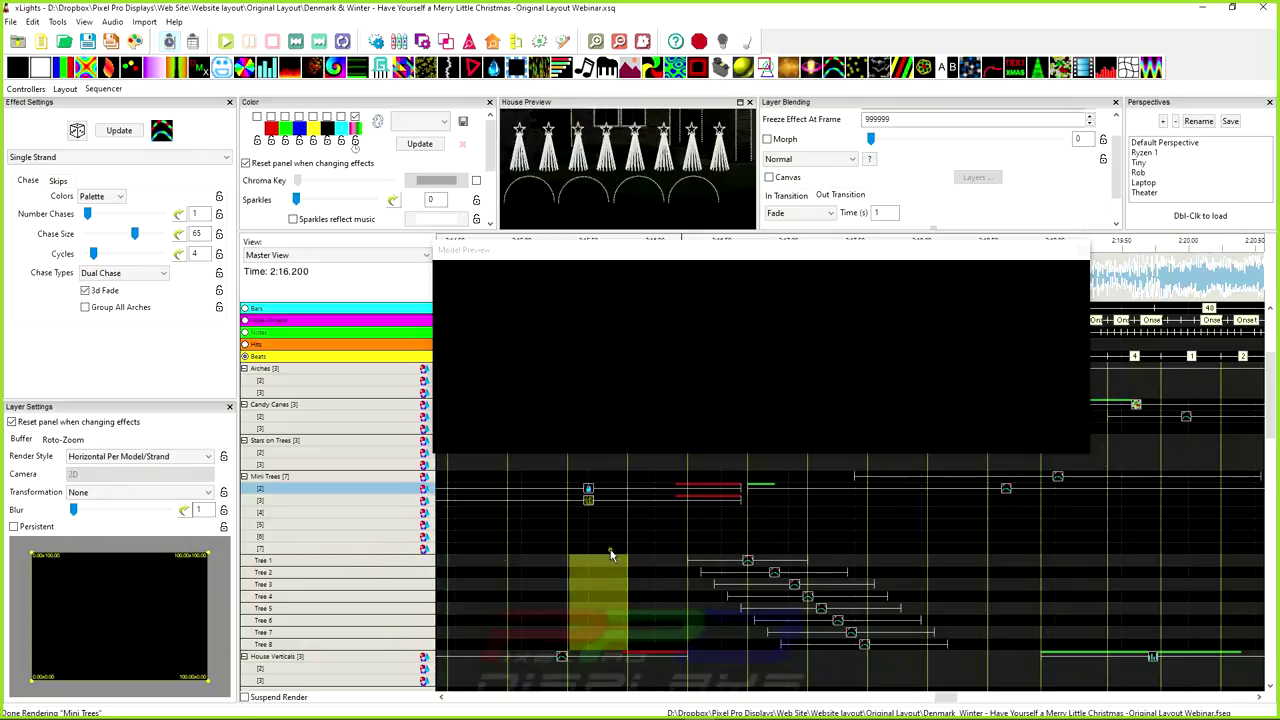
click(873, 480)
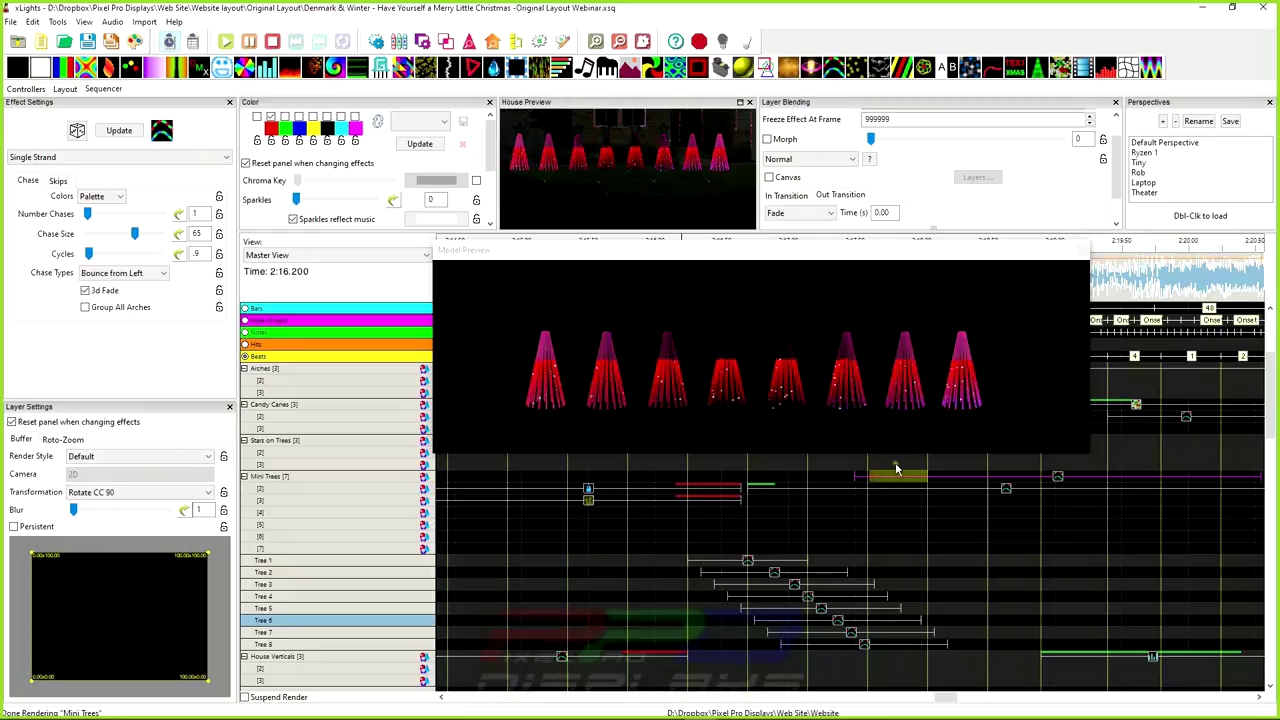
click(790, 561)
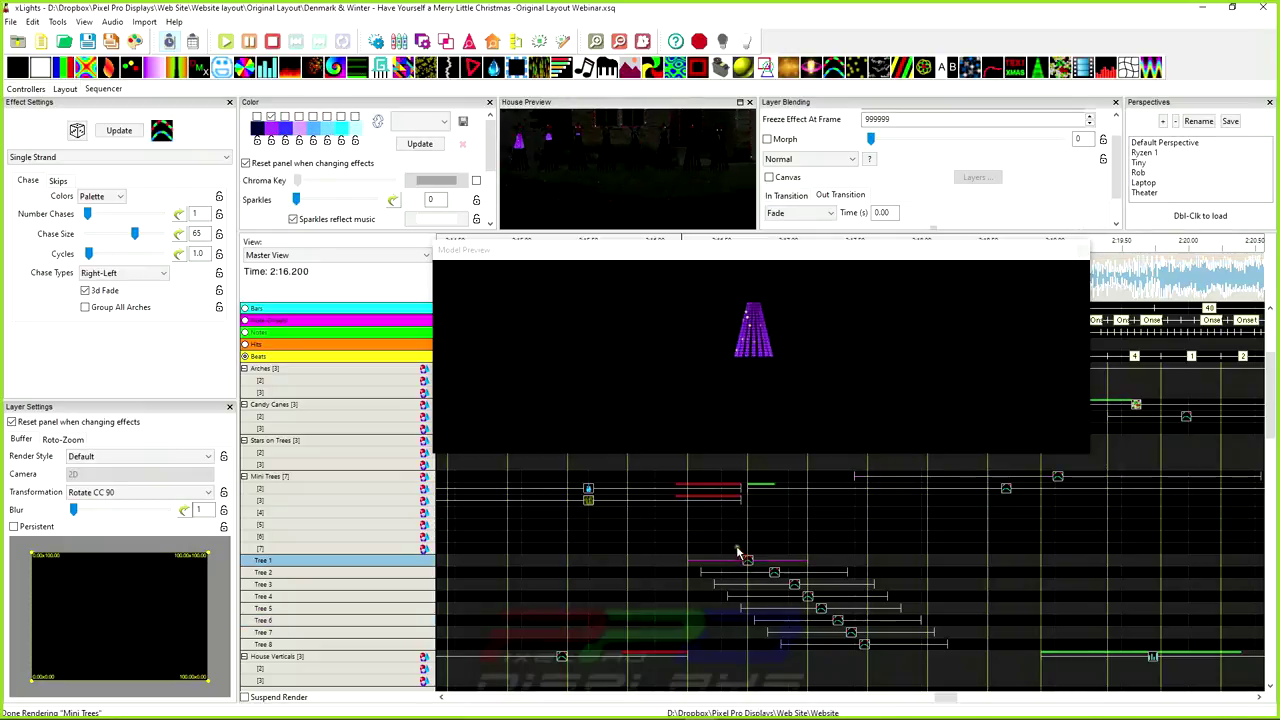
click(865, 643)
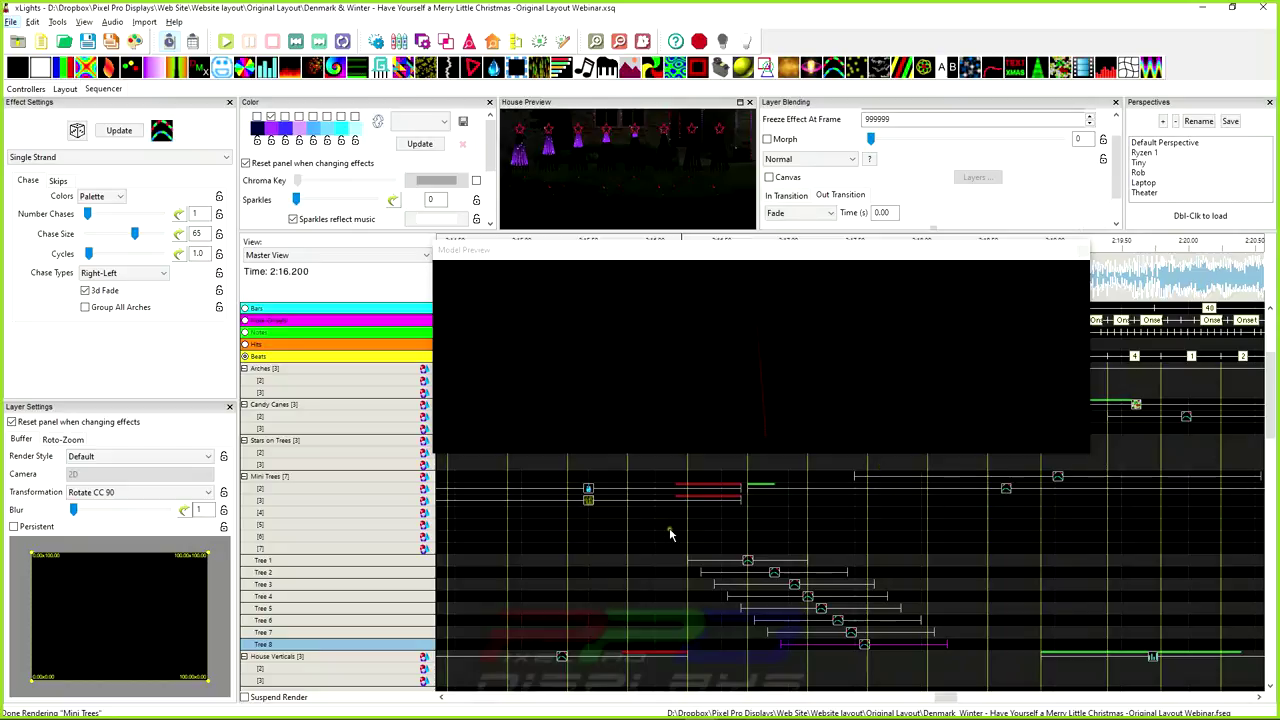
click(727, 537)
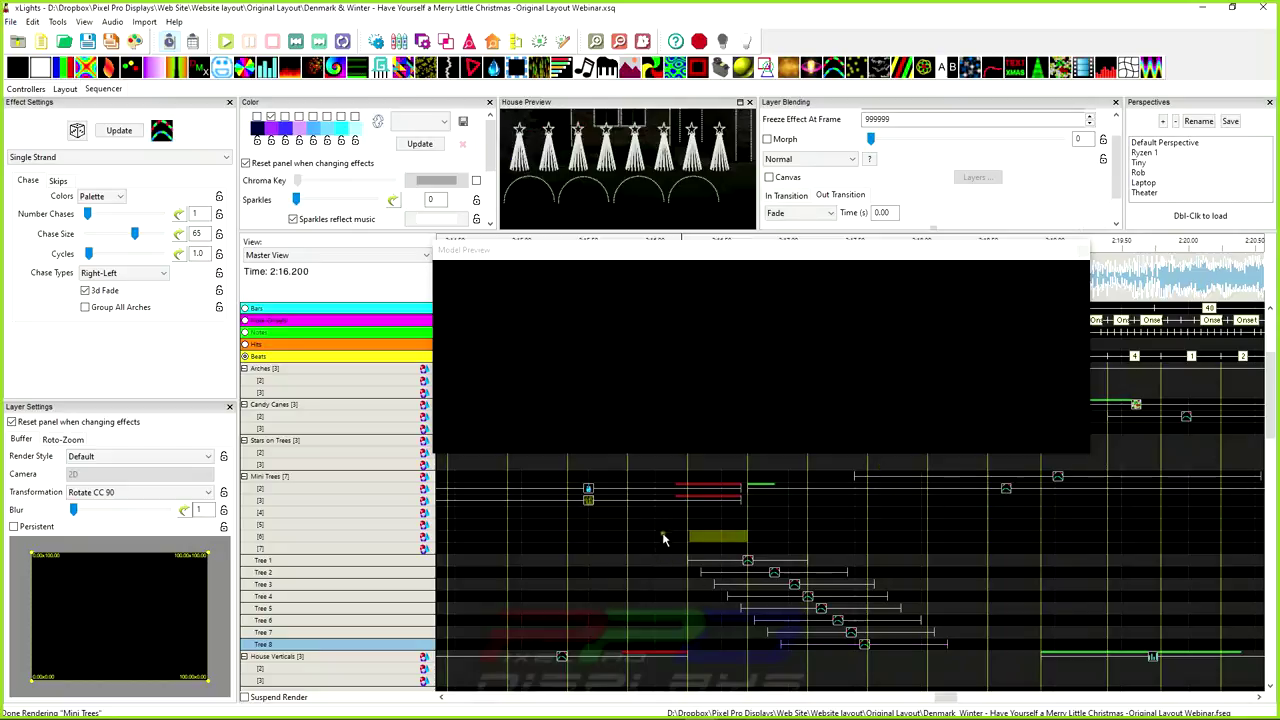
Find the Snowflakes group further on in the sequence and preview the red Morph effect on its fourth layer
scroll(948, 543, right, 3)
scroll(943, 561, right, 2)
scroll(700, 594, right, 1)
scroll(640, 596, left, 4)
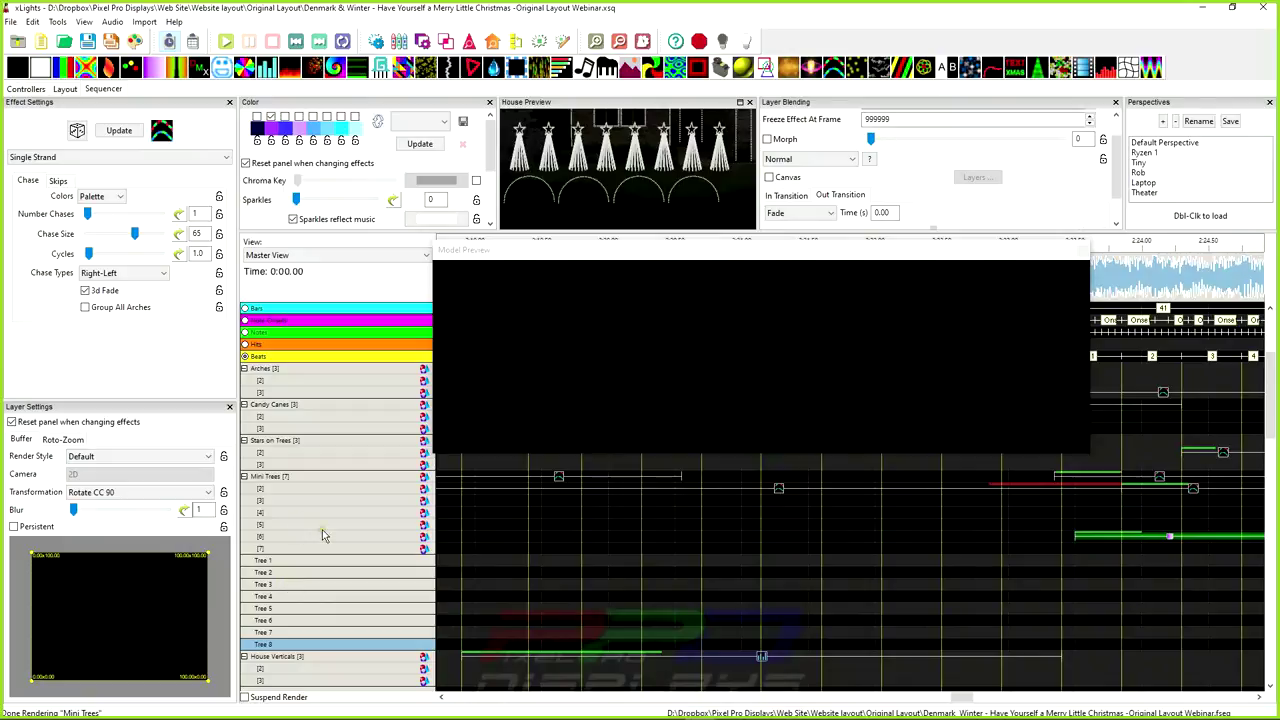
scroll(322, 535, down, 6)
scroll(318, 617, down, 5)
click(288, 501)
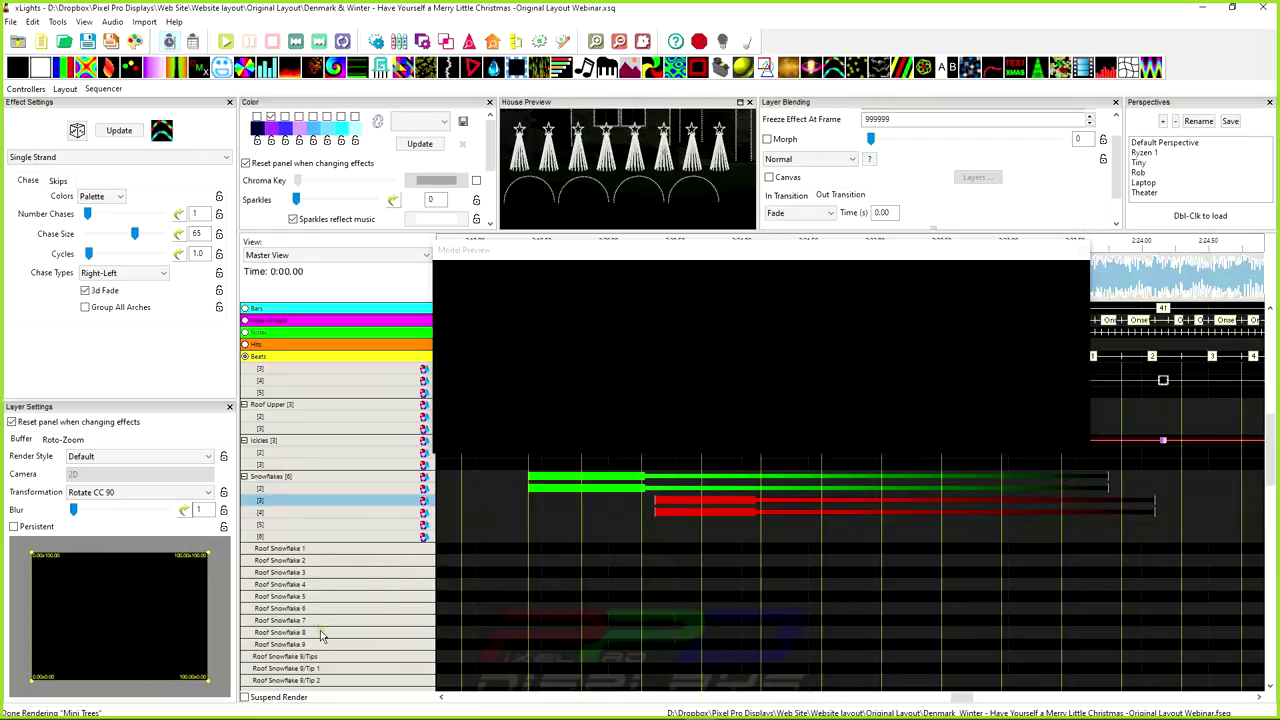
scroll(320, 638, down, 1)
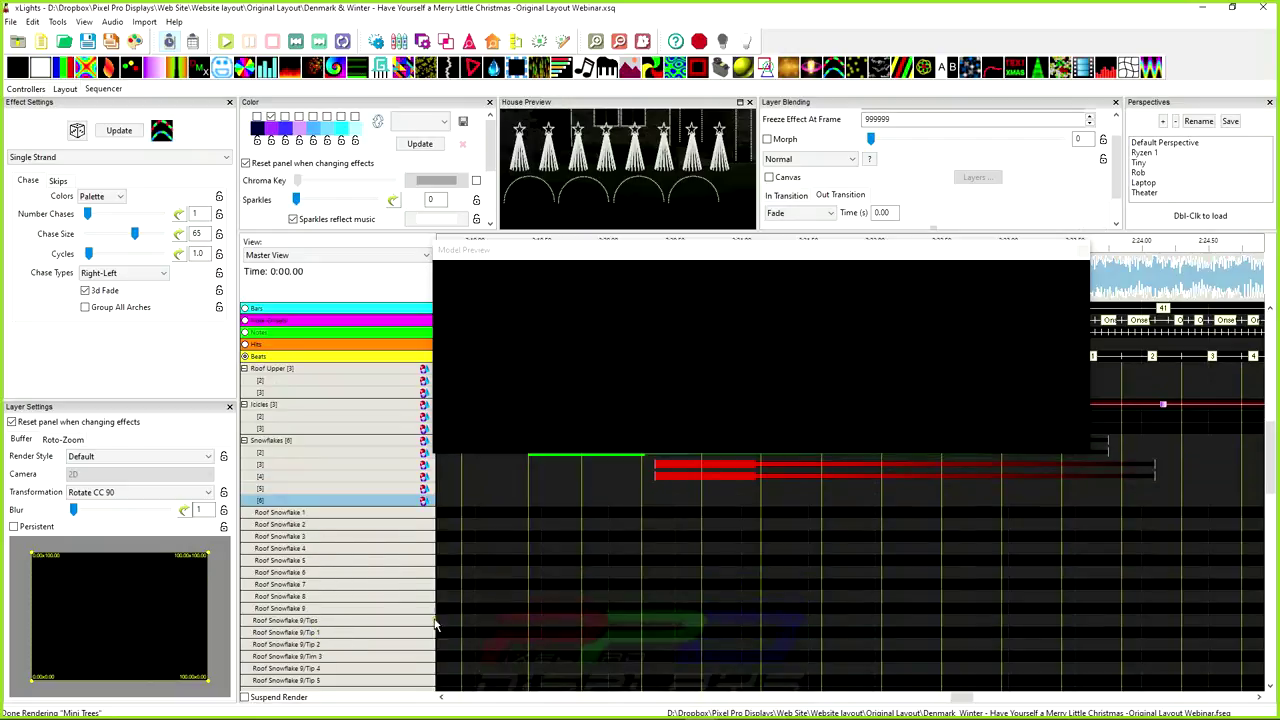
scroll(480, 570, up, 2)
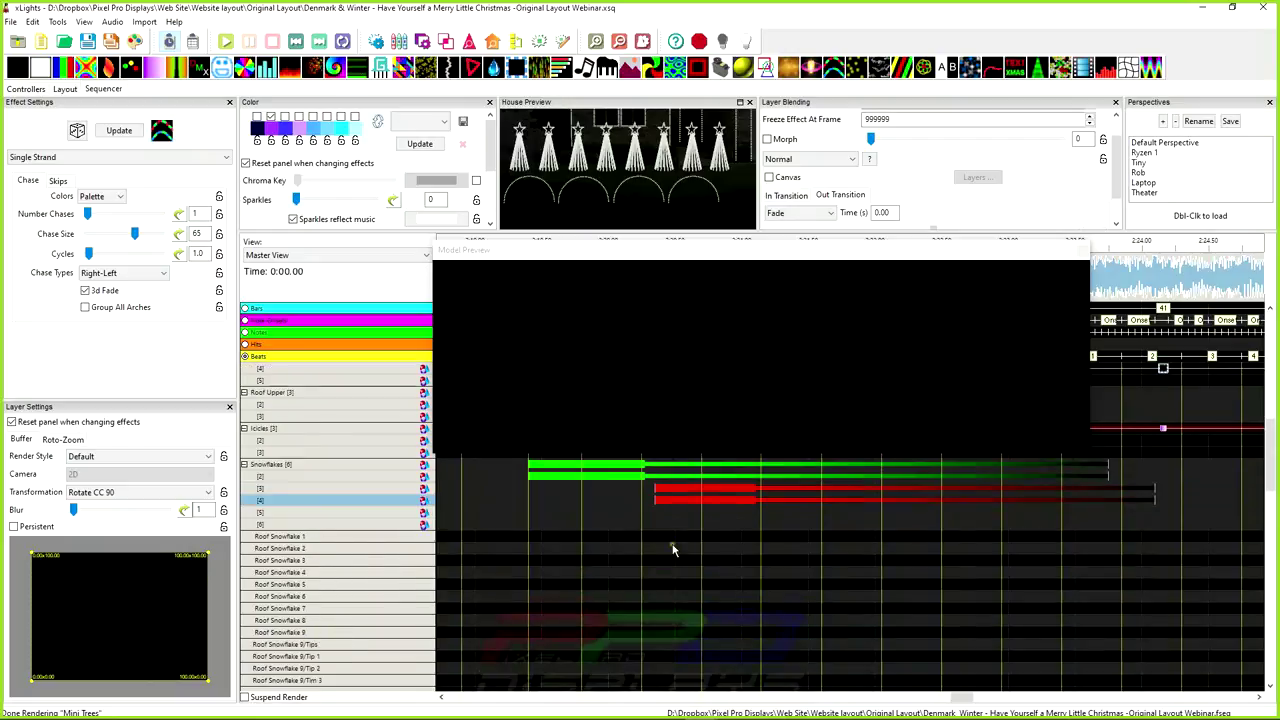
click(509, 512)
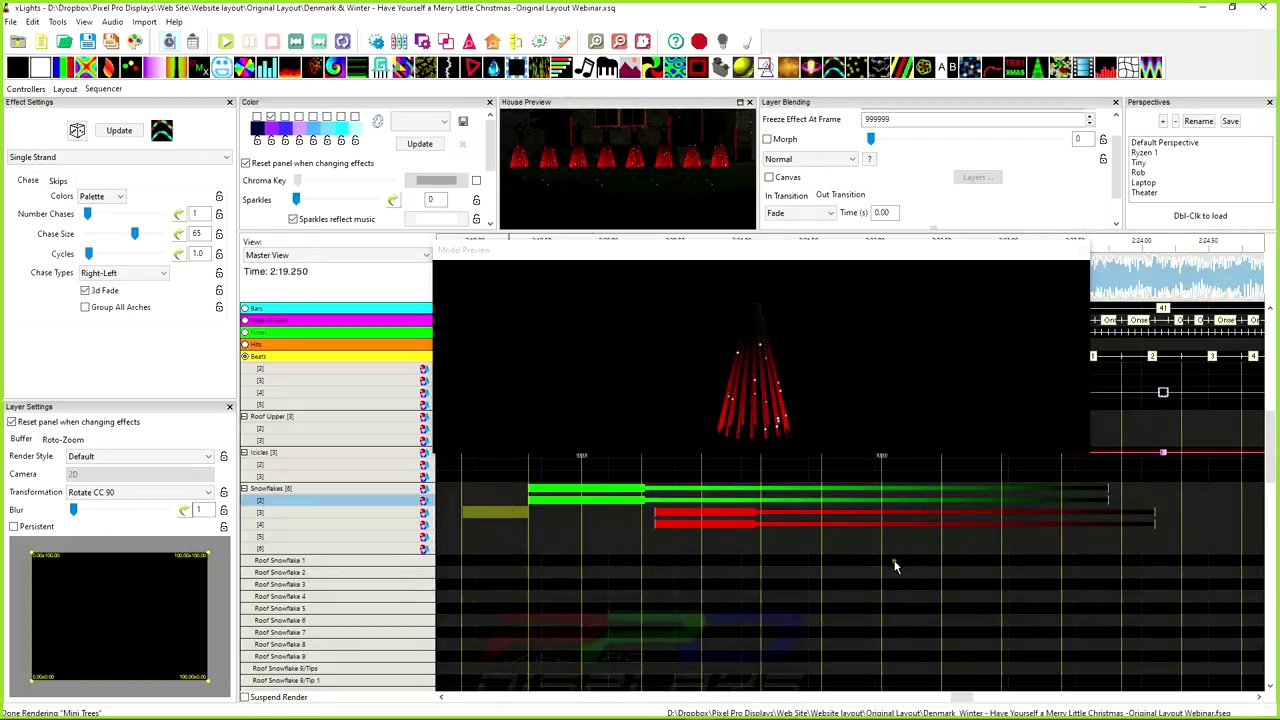
click(878, 524)
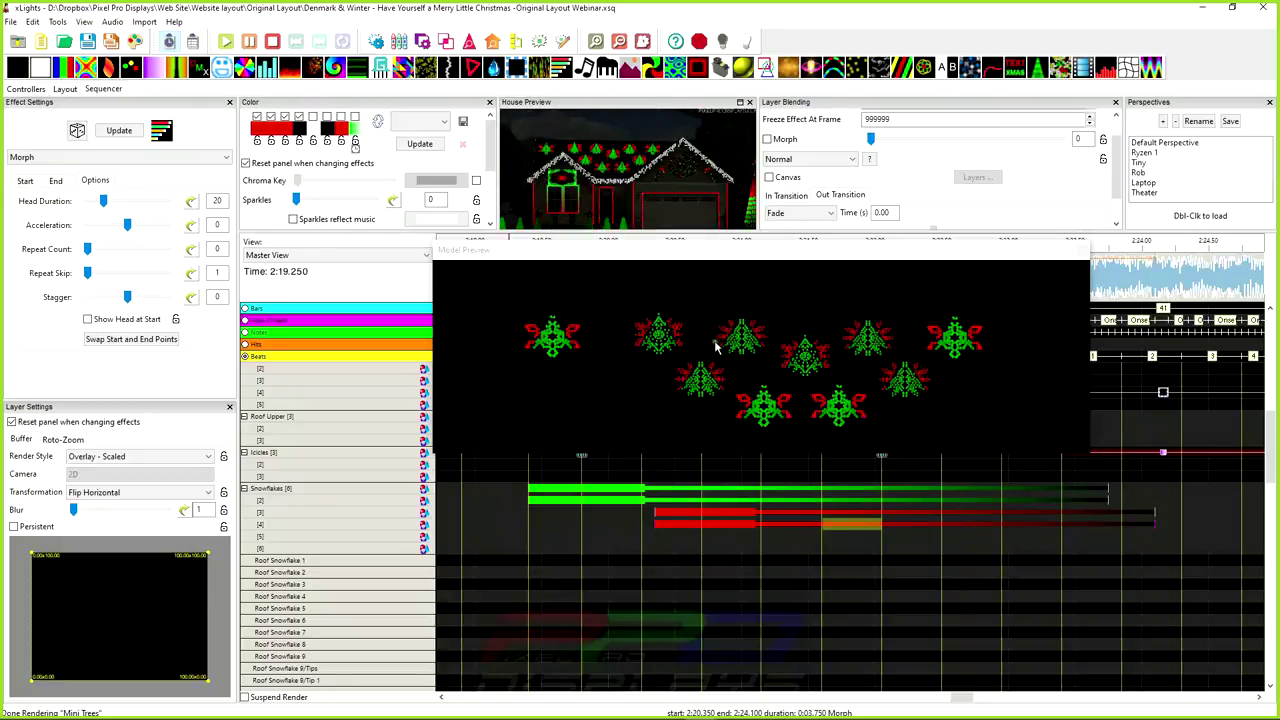
Find the Single Strand effect starting at 2:02.800 on the first Snowflakes layer, preview it and copy it
scroll(777, 566, left, 10)
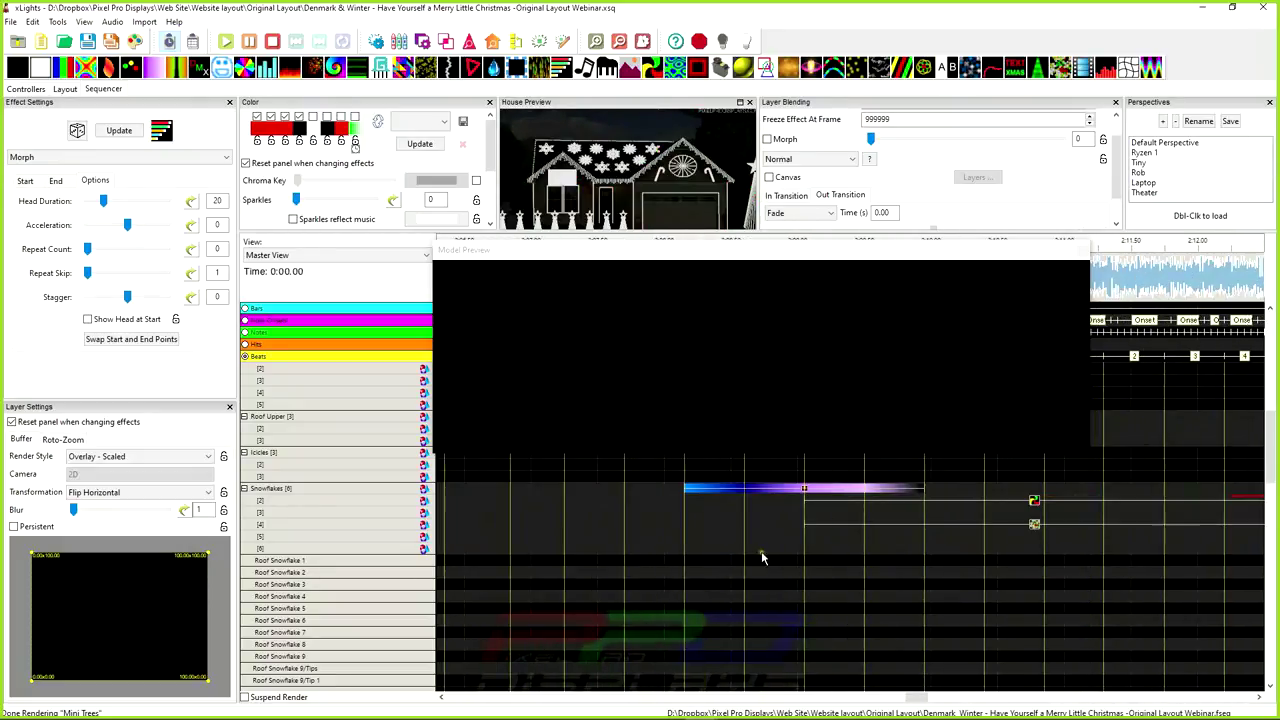
scroll(787, 558, left, 5)
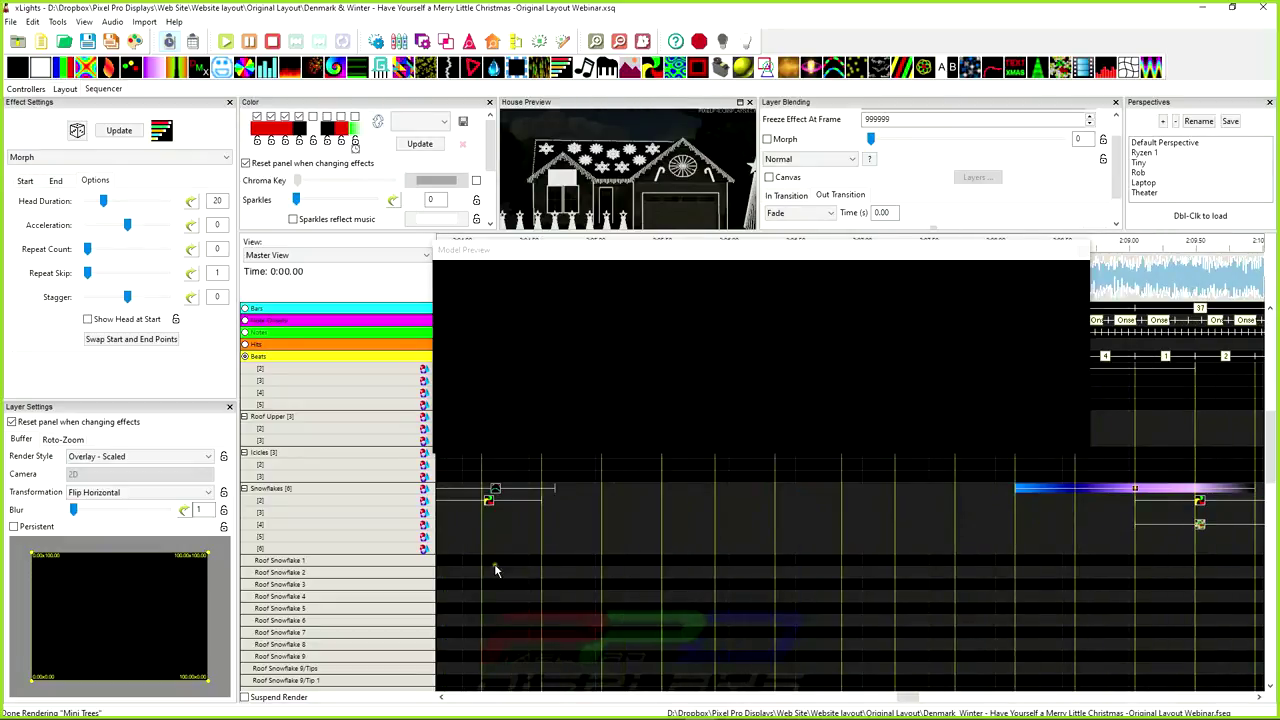
scroll(514, 575, left, 3)
click(759, 491)
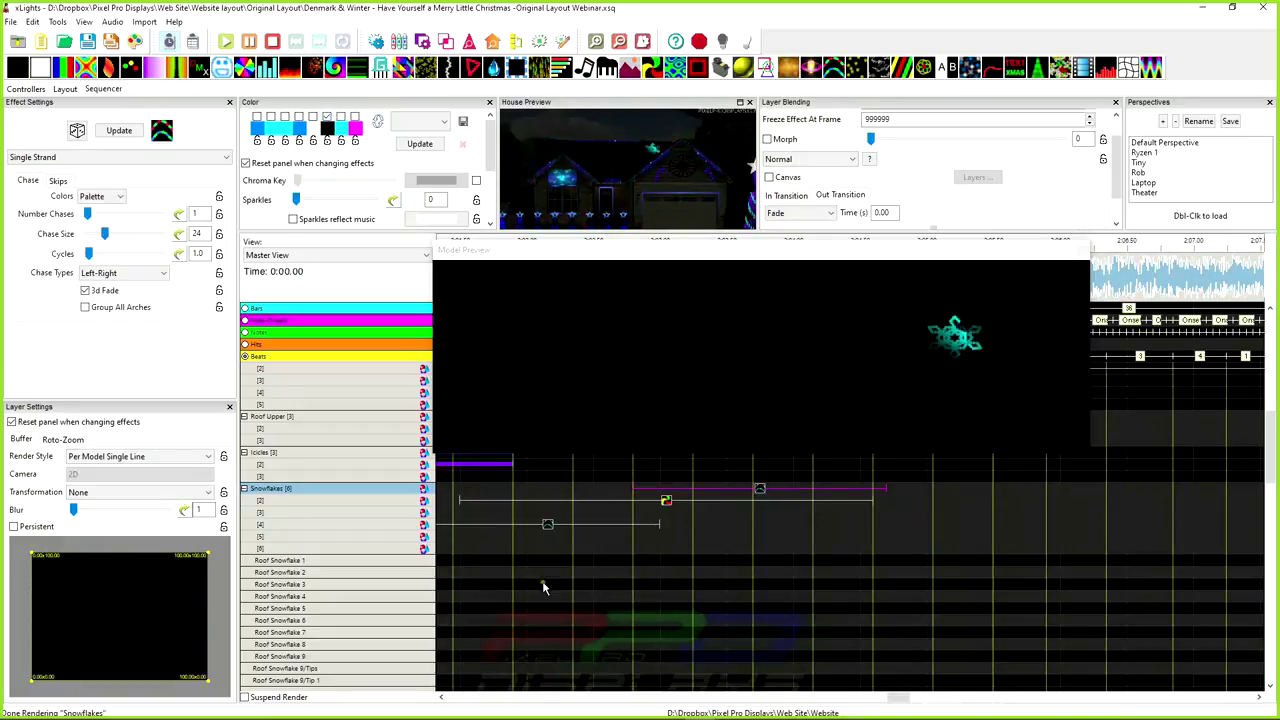
scroll(578, 614, left, 3)
scroll(578, 614, left, 3)
scroll(914, 614, right, 5)
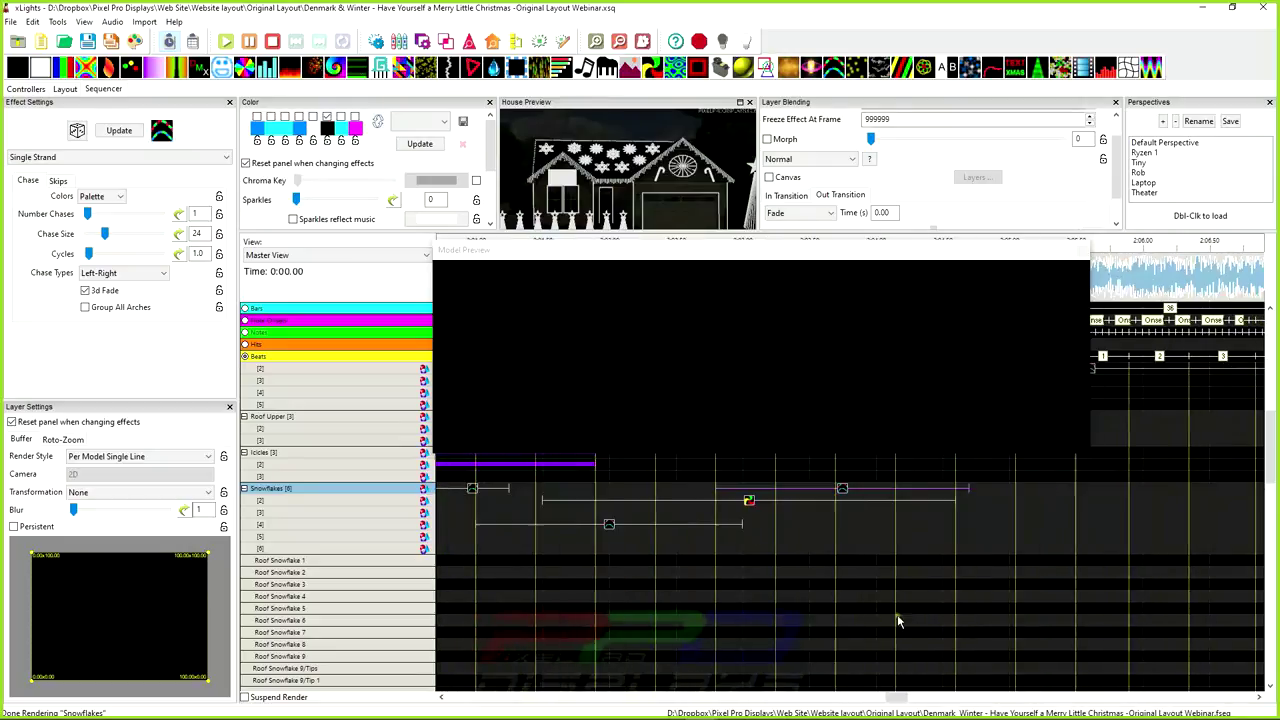
click(842, 494)
right_click(842, 494)
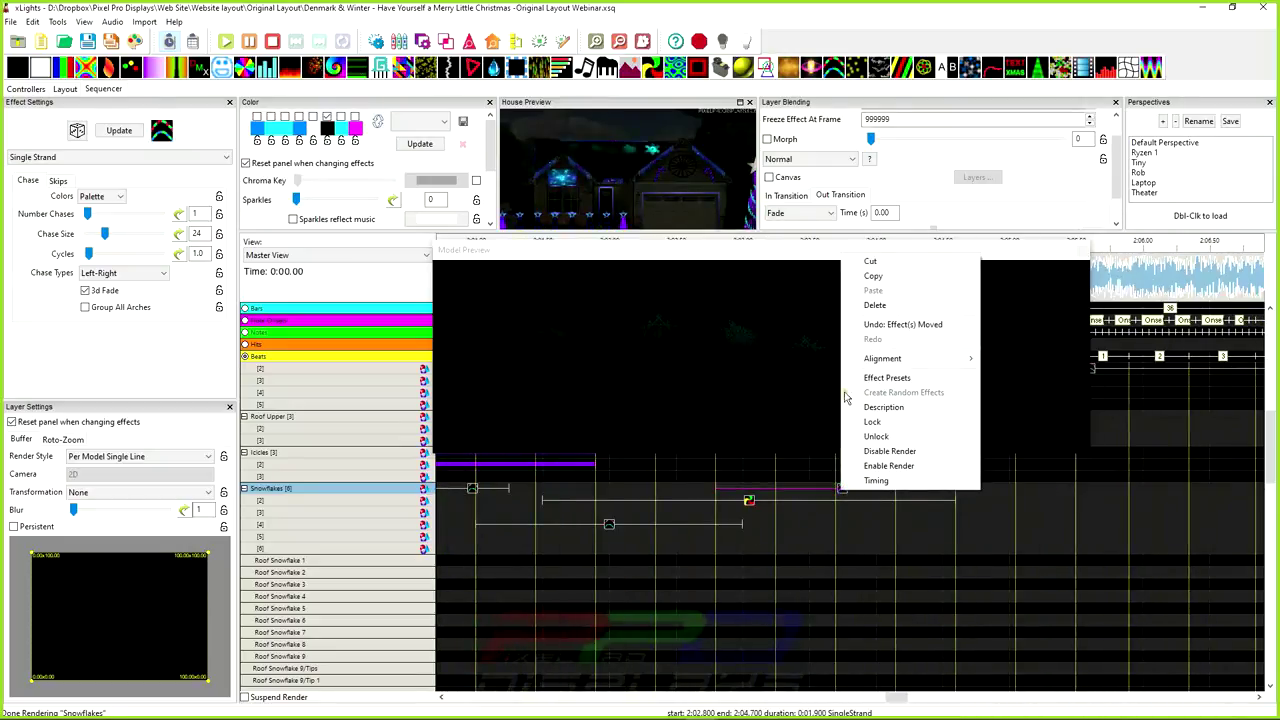
click(868, 277)
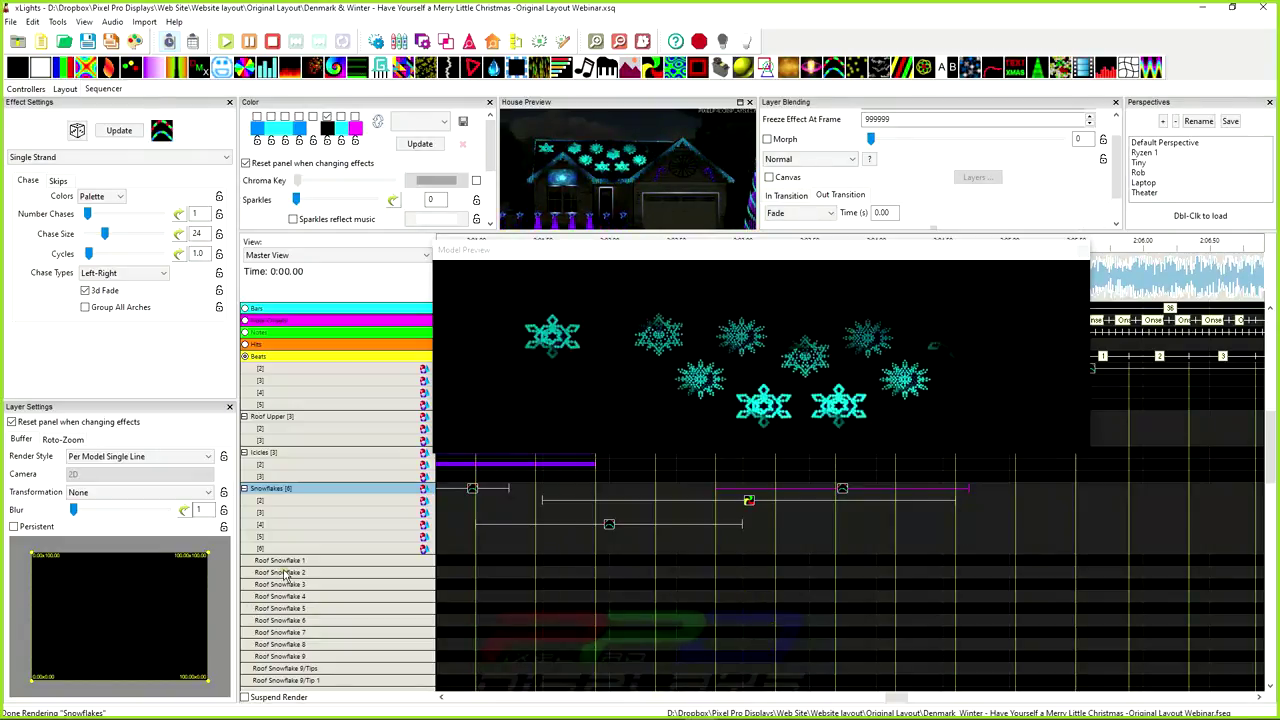
scroll(276, 628, down, 3)
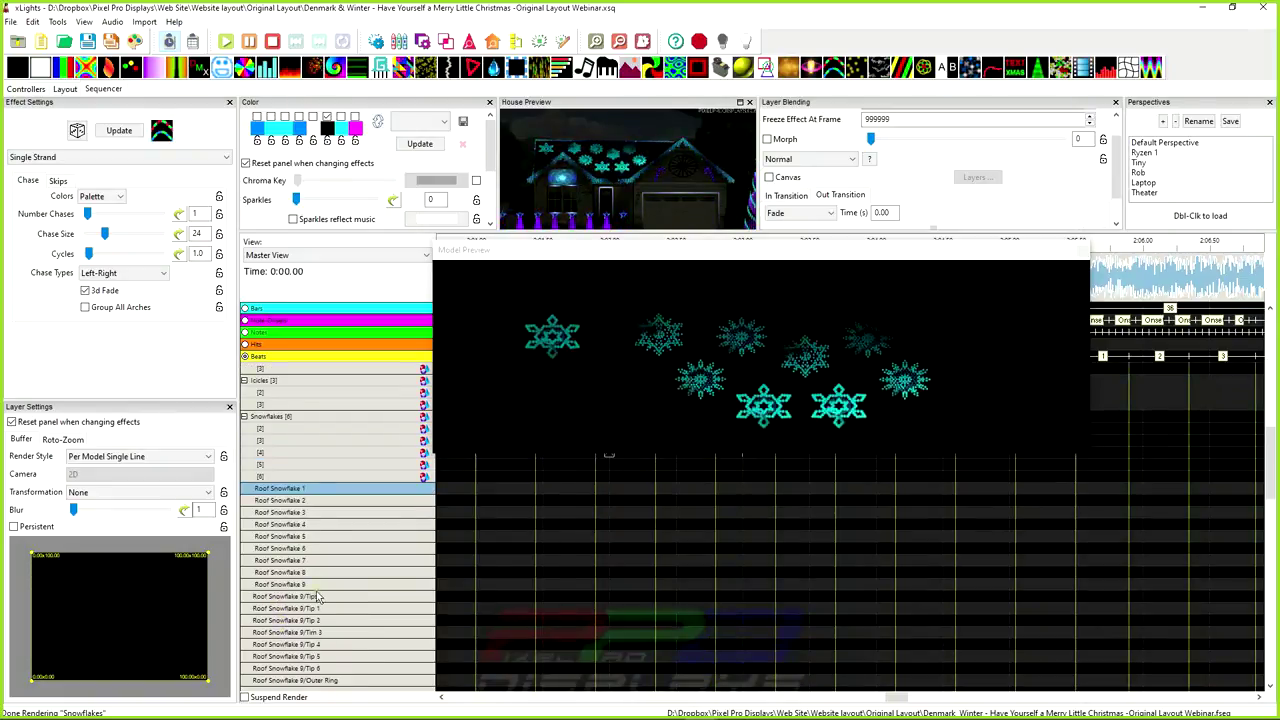
click(726, 586)
scroll(726, 590, up, 1)
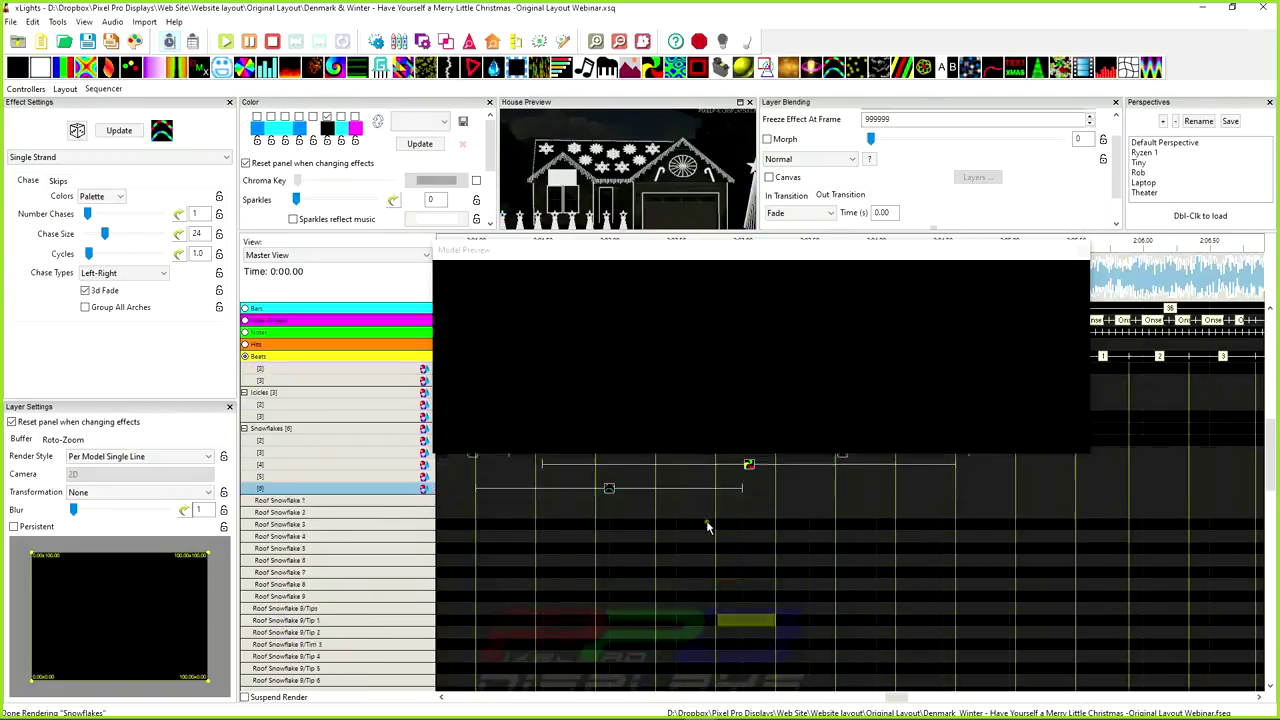
right_click(737, 612)
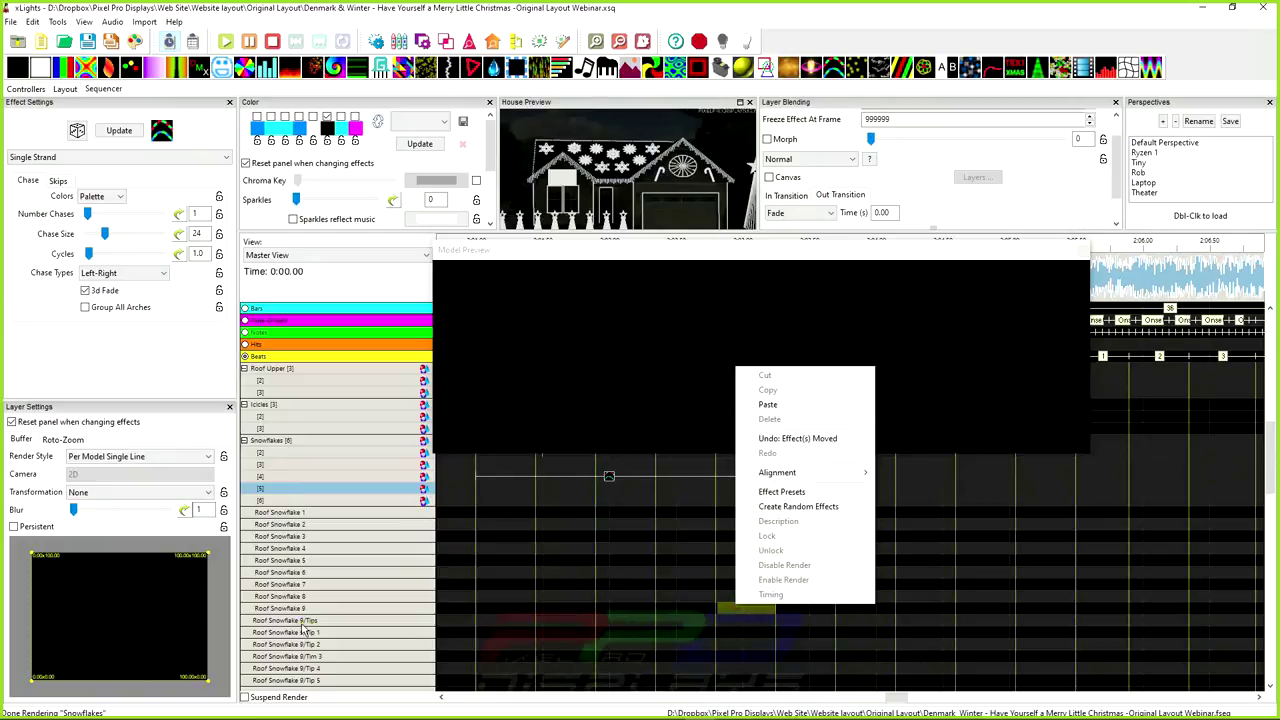
click(704, 628)
Paste the copied Single Strand effect onto Main Arms Outline 1 through 6 of Roof Snowflake 9 at the same start time
scroll(738, 655, down, 4)
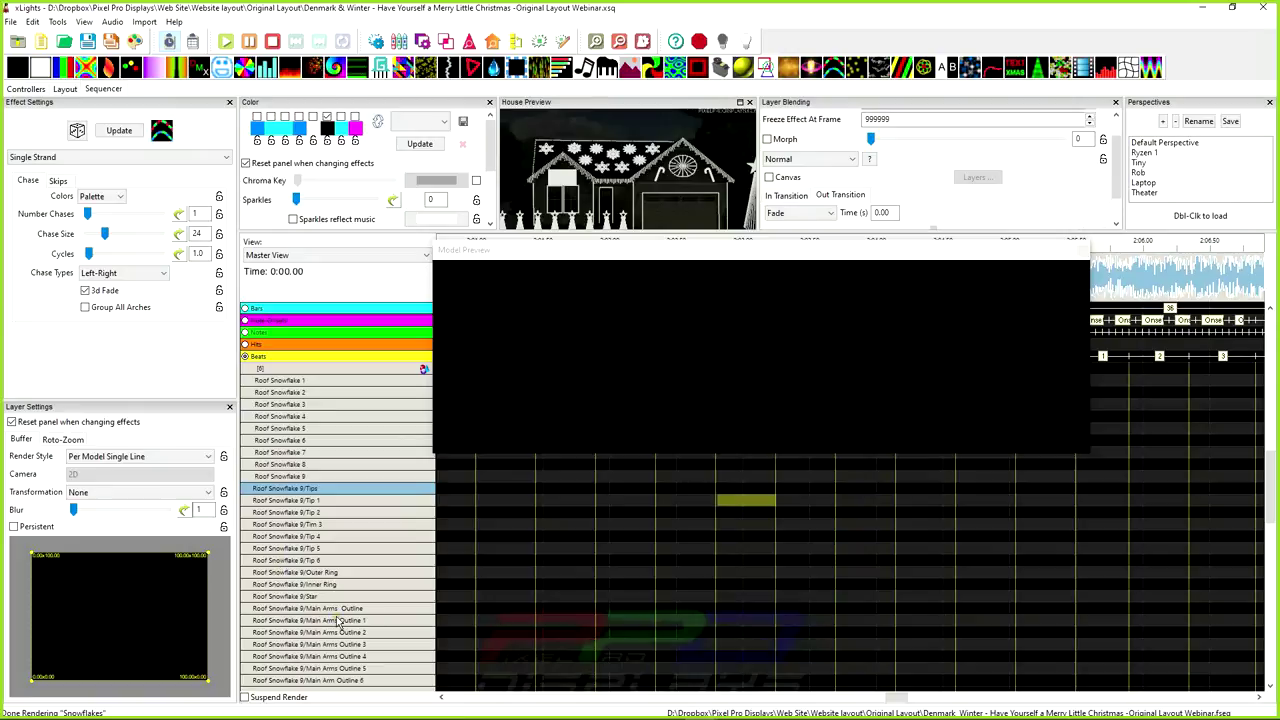
drag(755, 620, 754, 618)
right_click(754, 618)
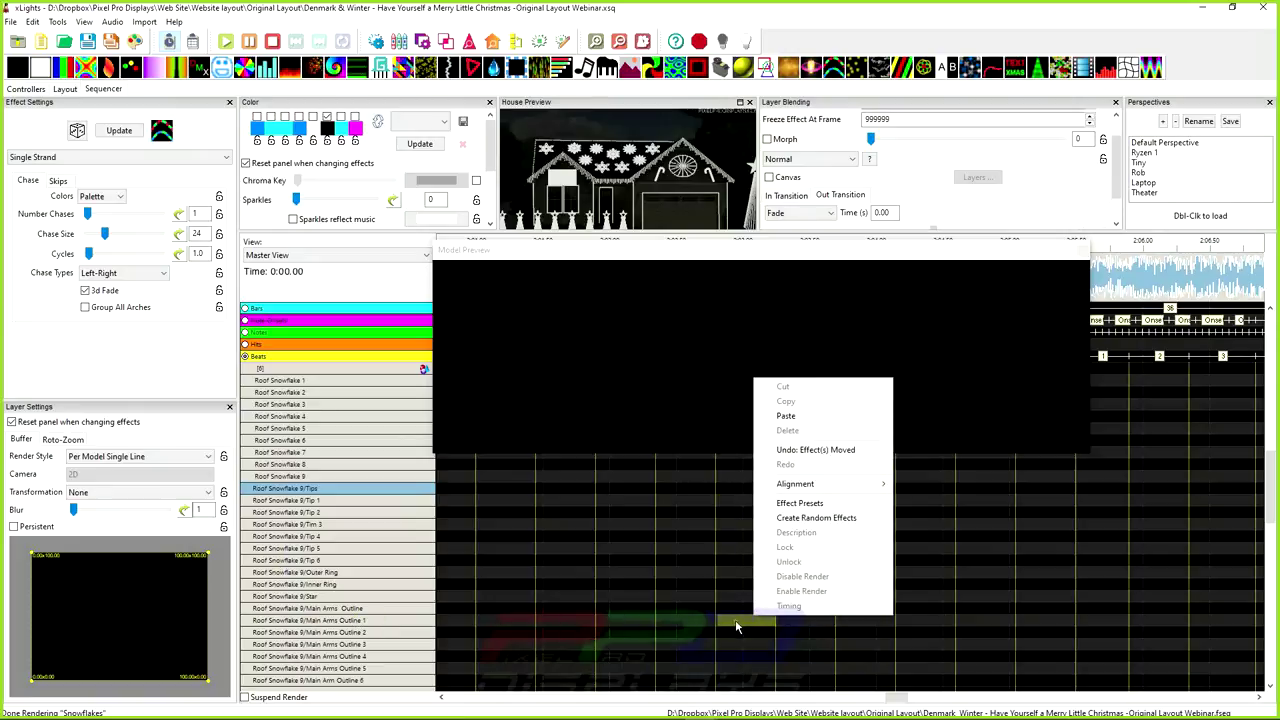
click(736, 627)
right_click(729, 682)
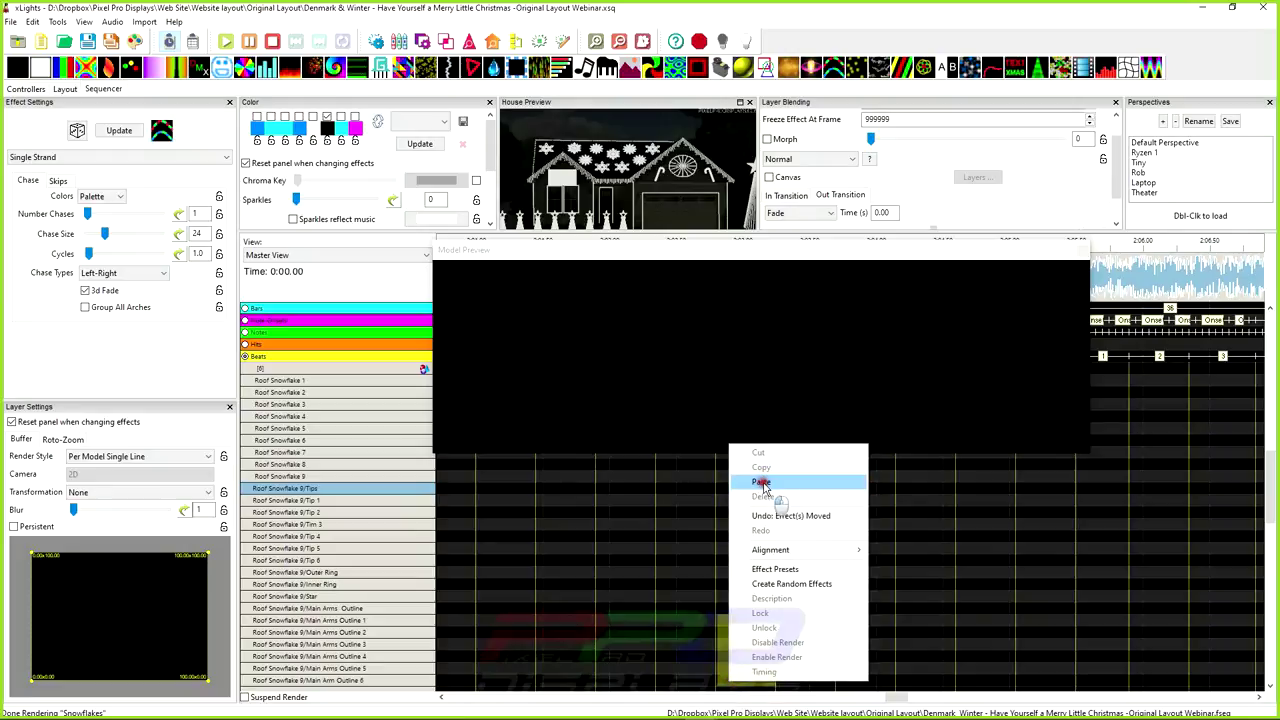
click(762, 483)
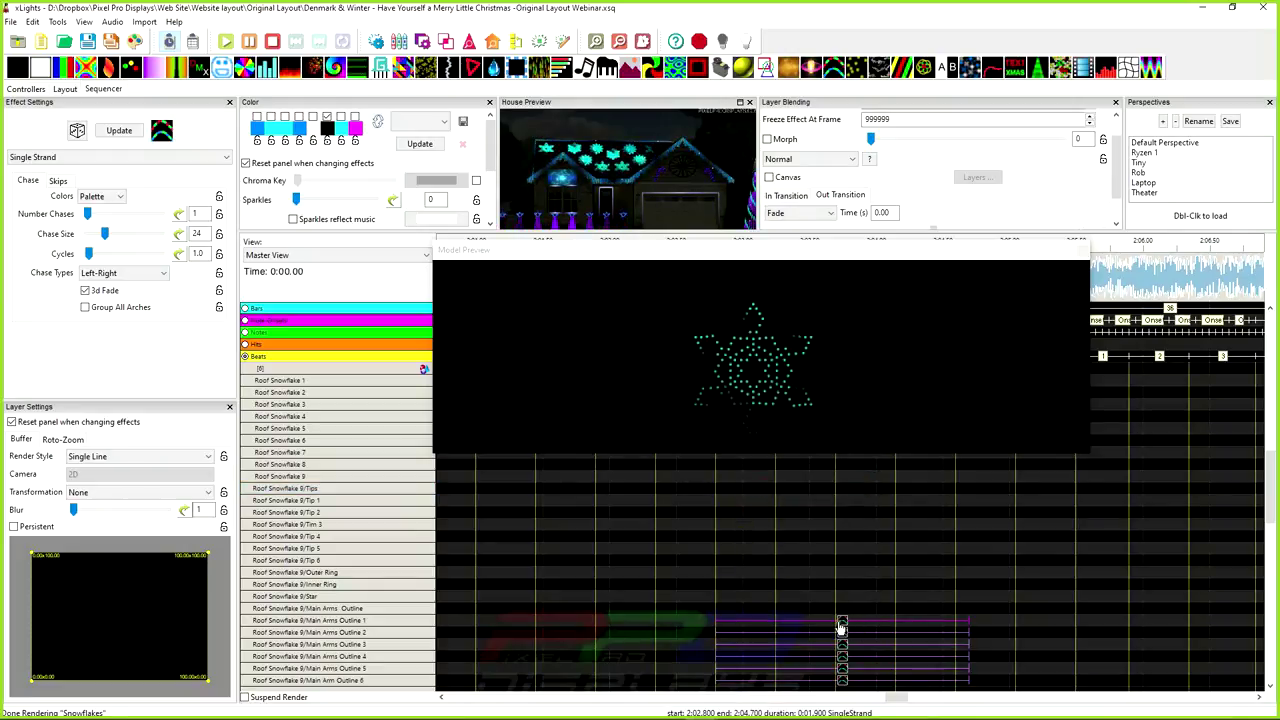
Compare the previews of the pasted Main Arms Outline effects on Roof Snowflake 9 with the original Single Strand effect on the Snowflakes group
click(838, 620)
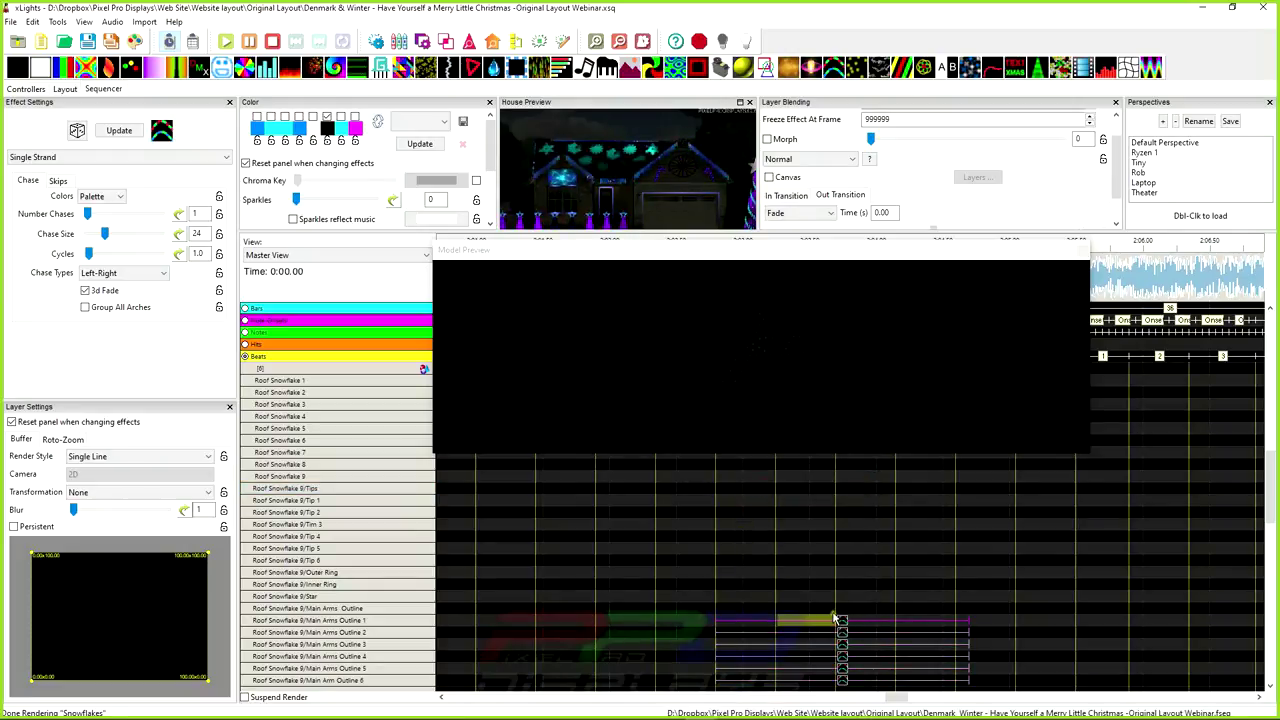
click(840, 630)
scroll(794, 571, up, 6)
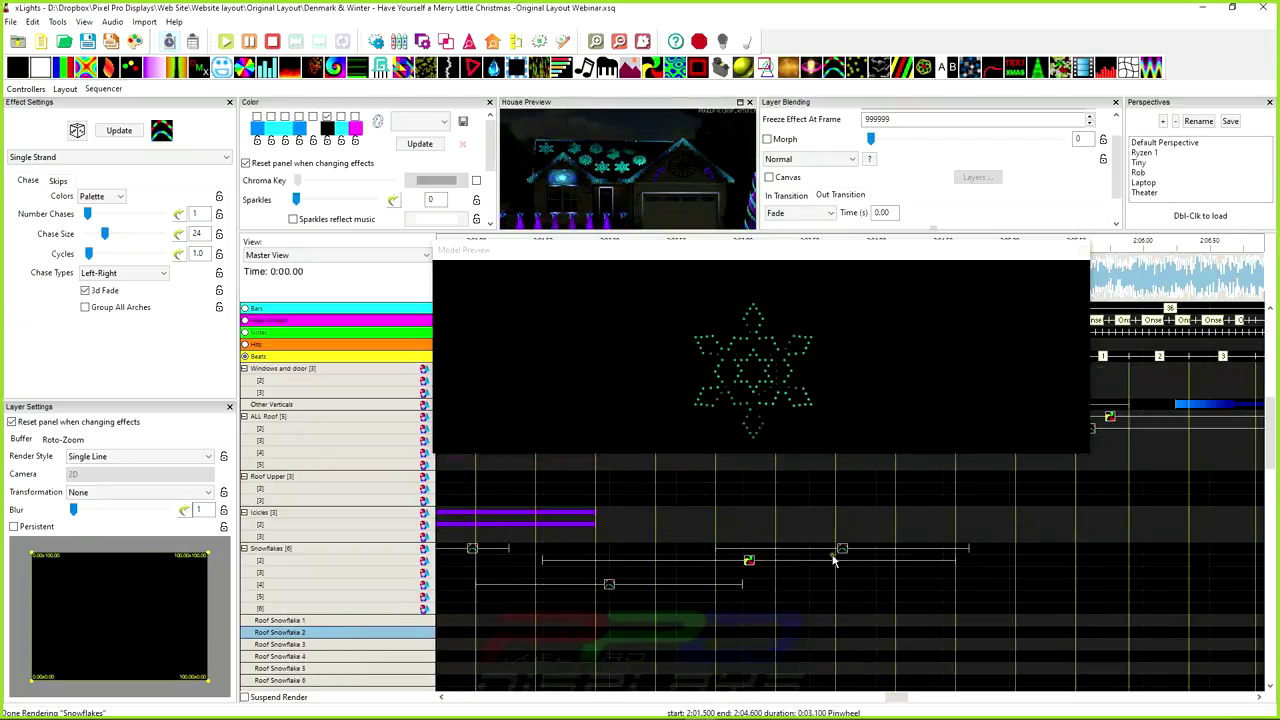
click(836, 550)
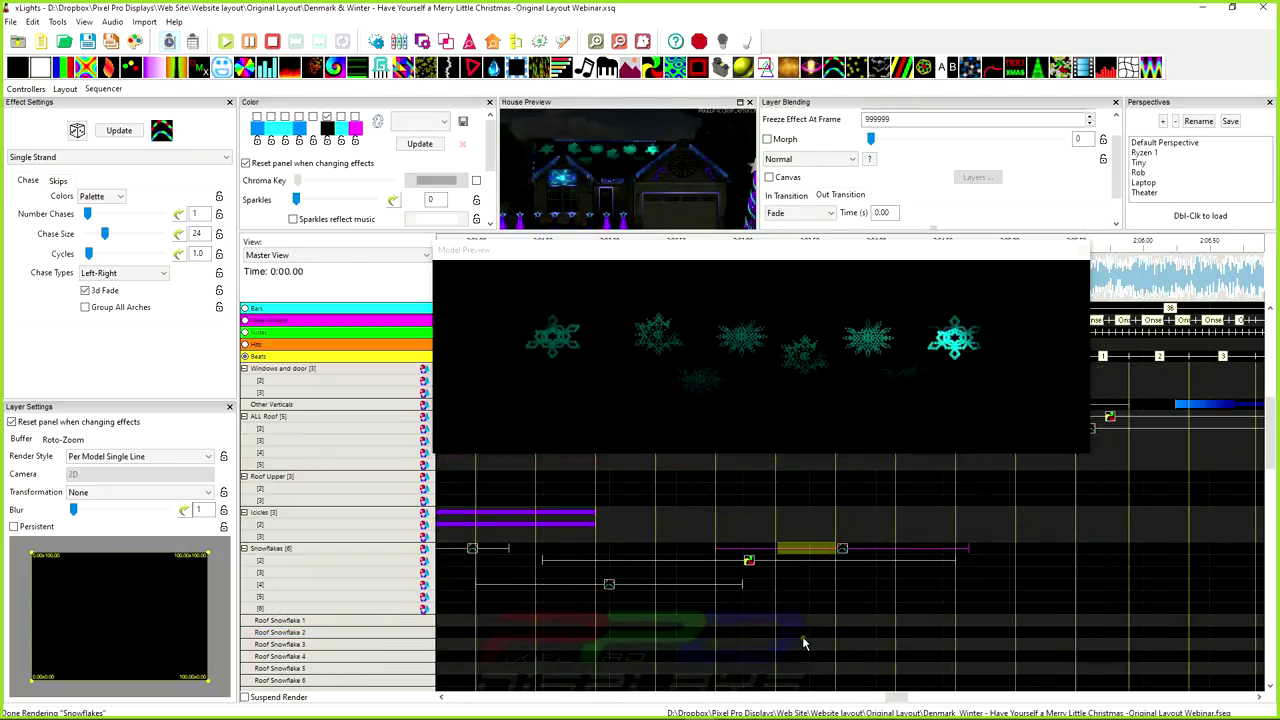
scroll(805, 640, down, 9)
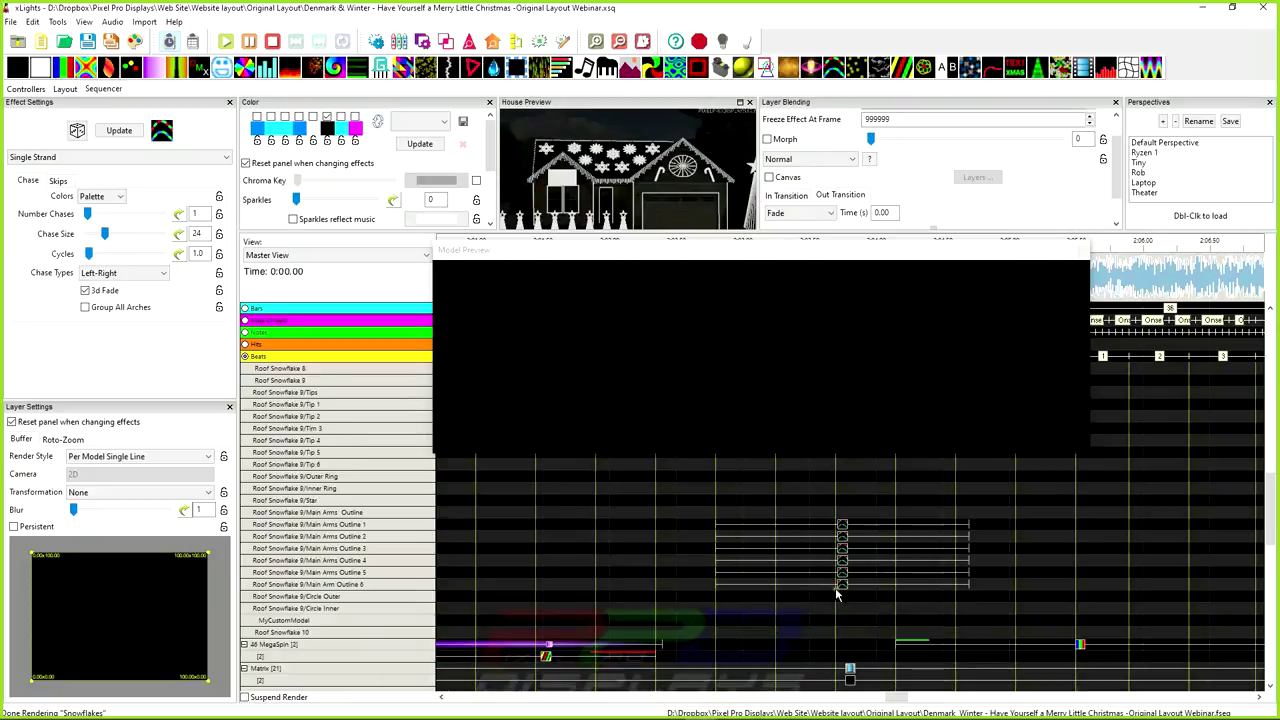
click(843, 528)
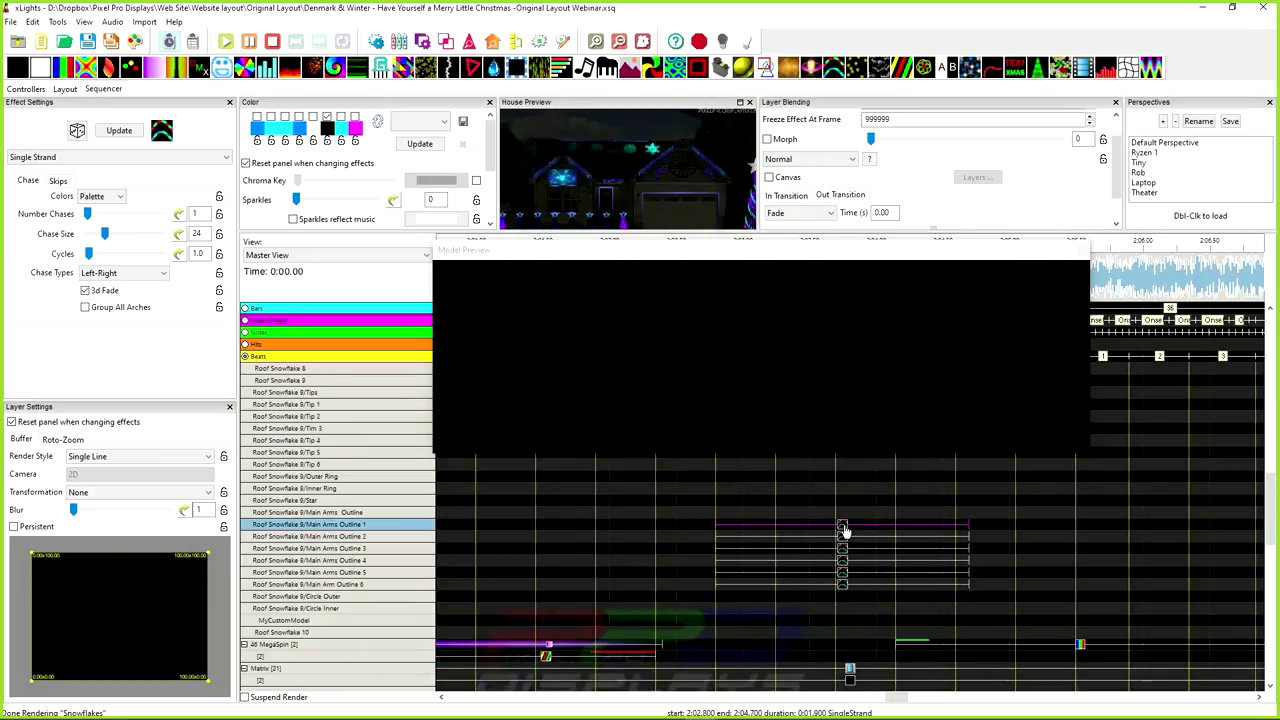
scroll(800, 536, up, 6)
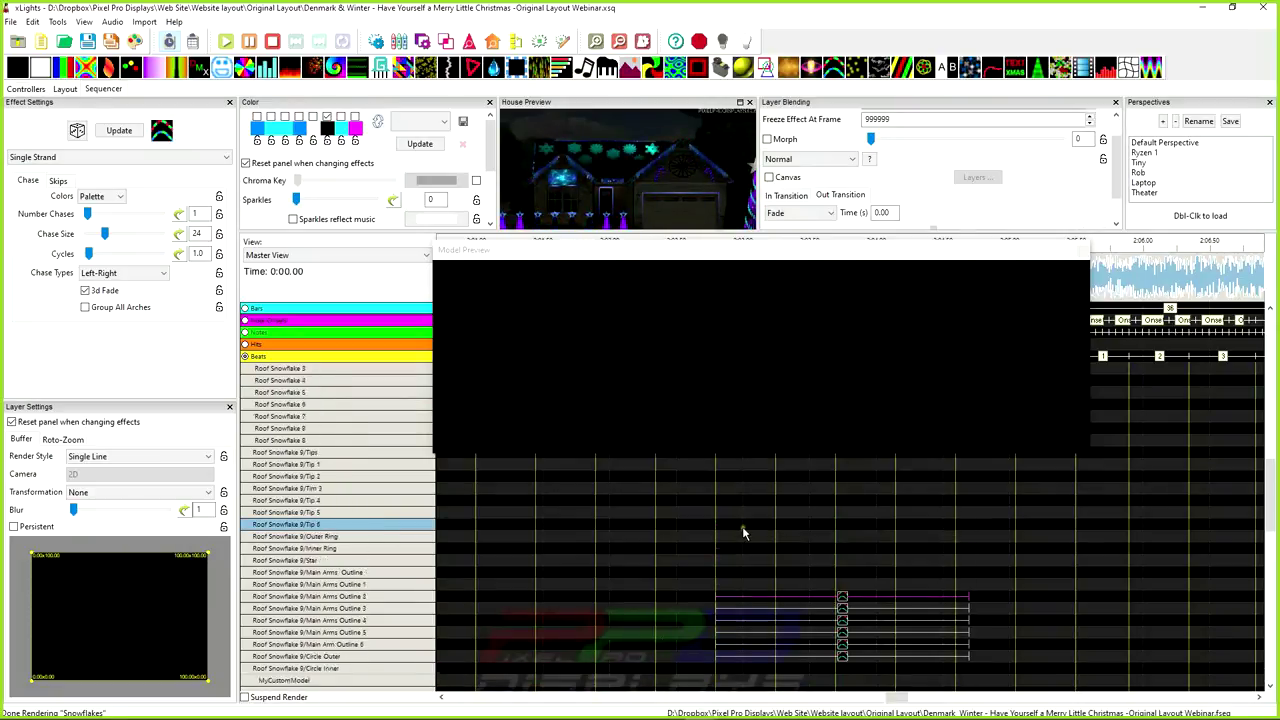
Set the Pinwheel effect on the second Snowflakes layer to a thickness of 93 and the 3D Inverted option
scroll(743, 528, up, 2)
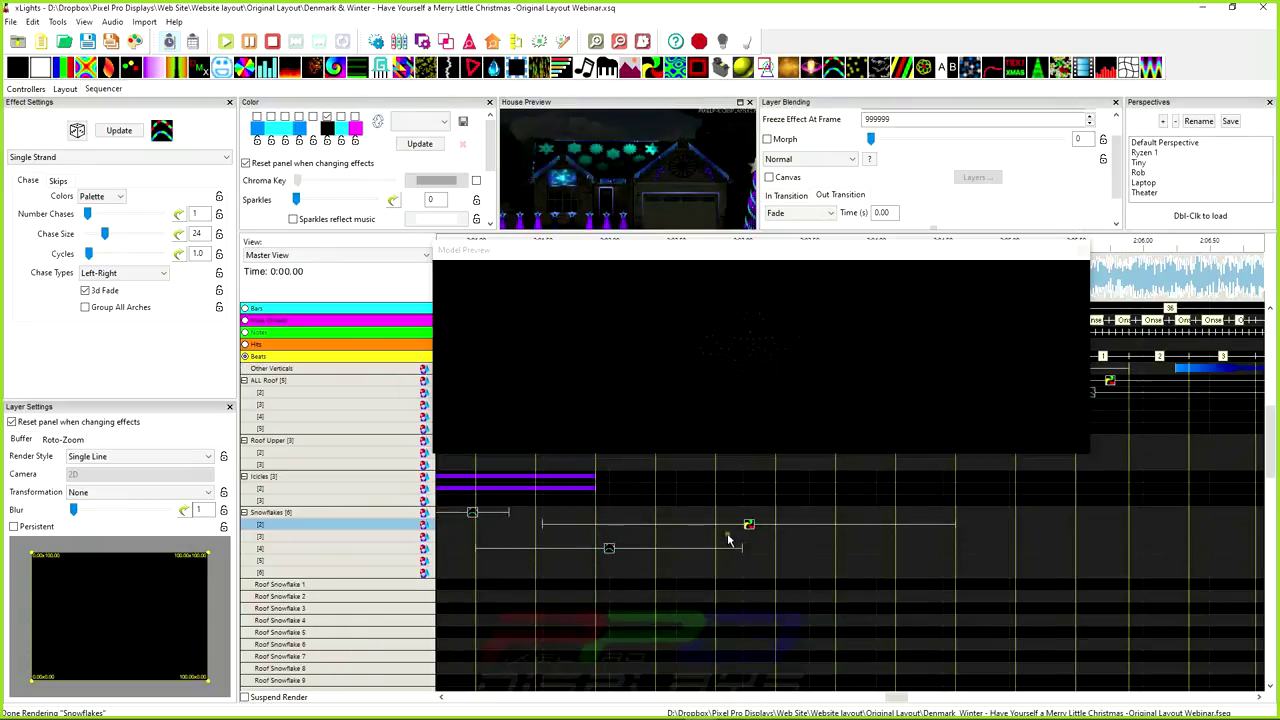
click(749, 524)
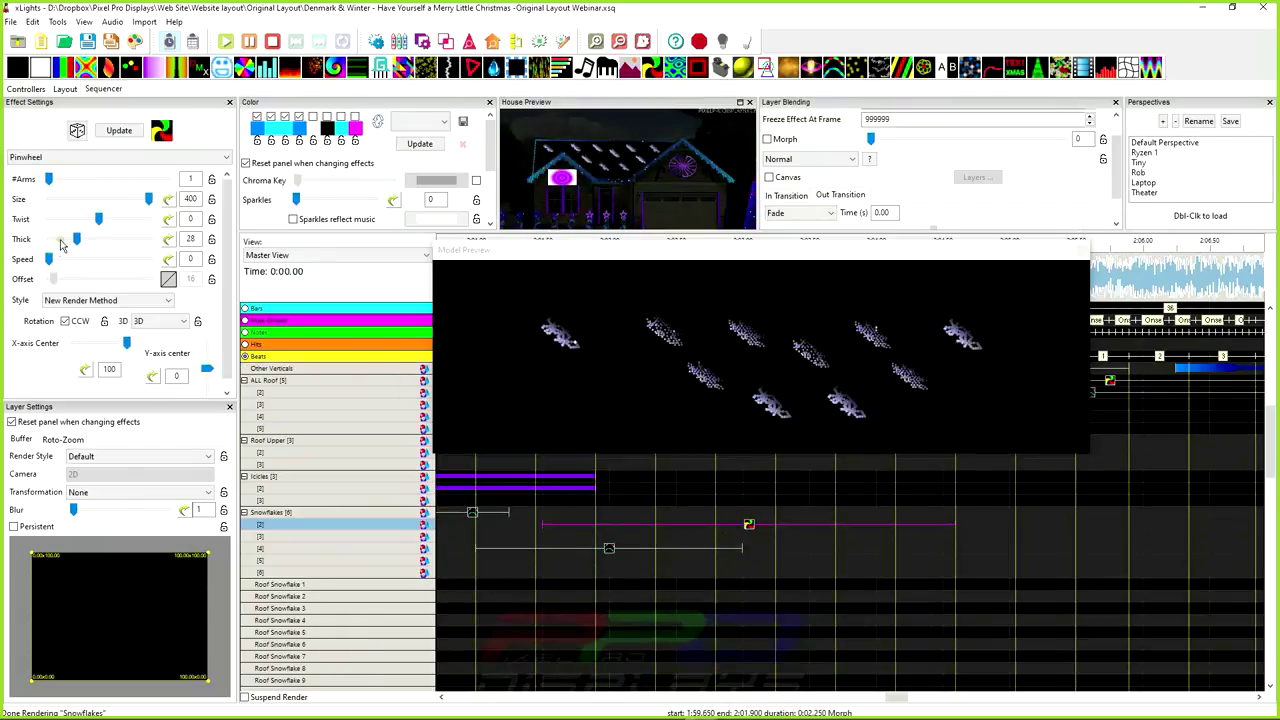
drag(76, 239, 142, 247)
click(155, 321)
click(160, 333)
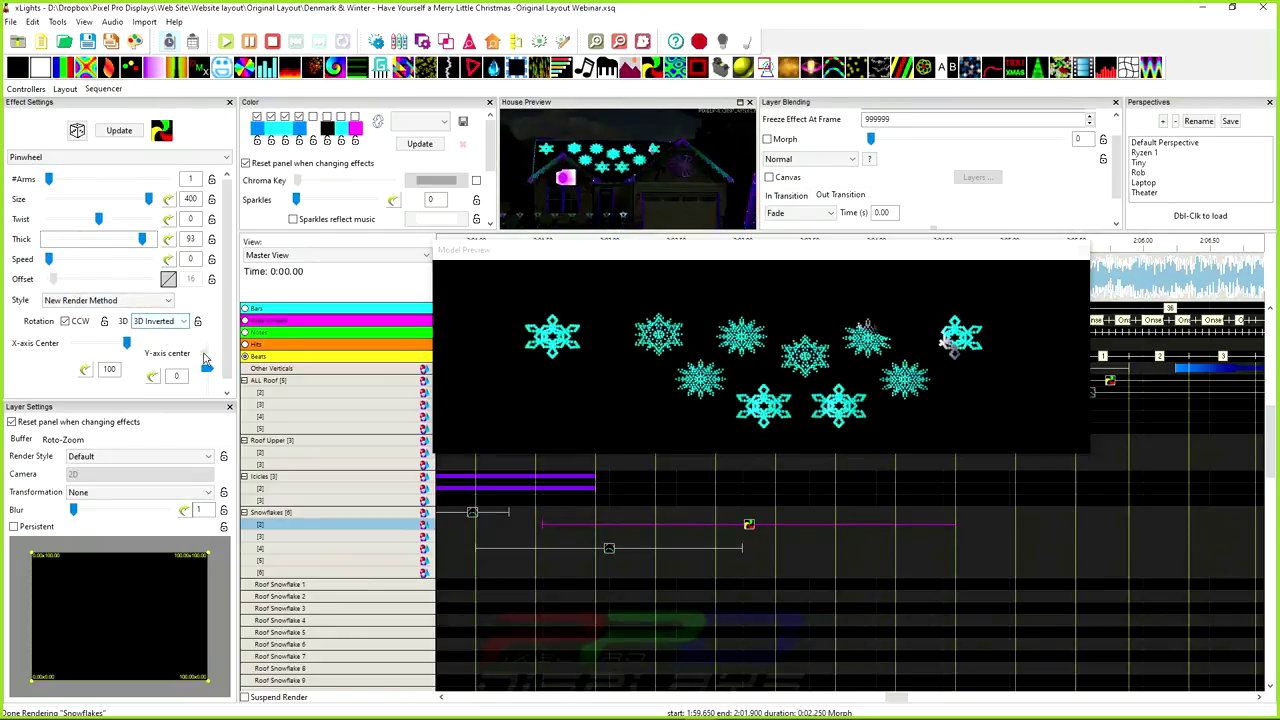
Preview the Single Strand effect on the Main Arms Outline 1 submodel of Roof Snowflake 9
scroll(740, 595, down, 5)
scroll(740, 610, down, 4)
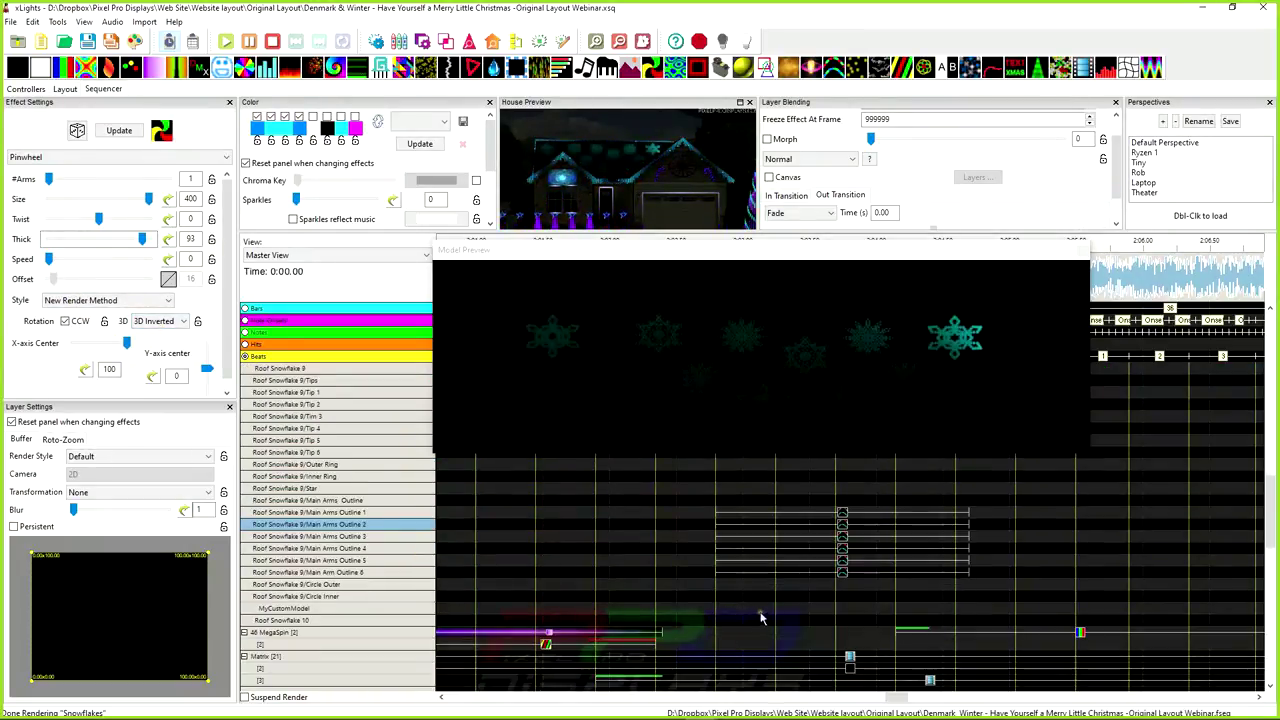
click(842, 513)
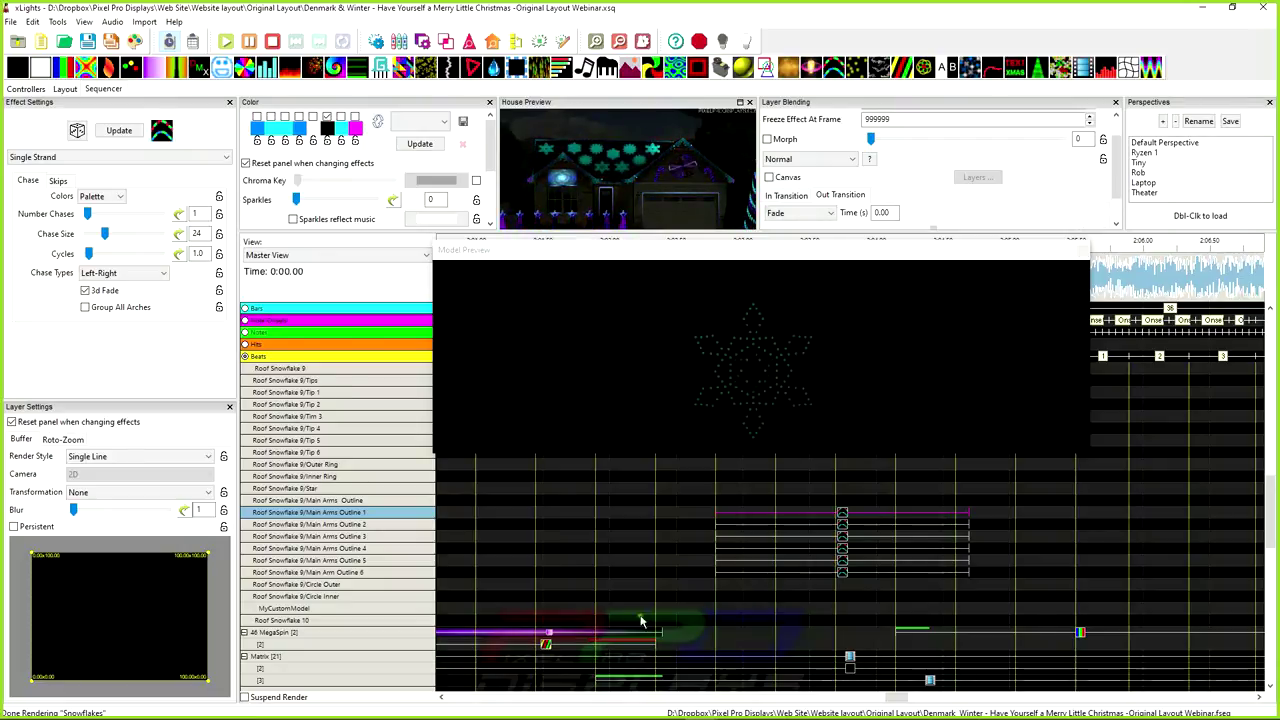
Find and preview the Dual Chase Single Strand effect starting at 1:50.600 on the first Snowflakes layer, and play the section before it from 1:48.500
scroll(604, 597, up, 10)
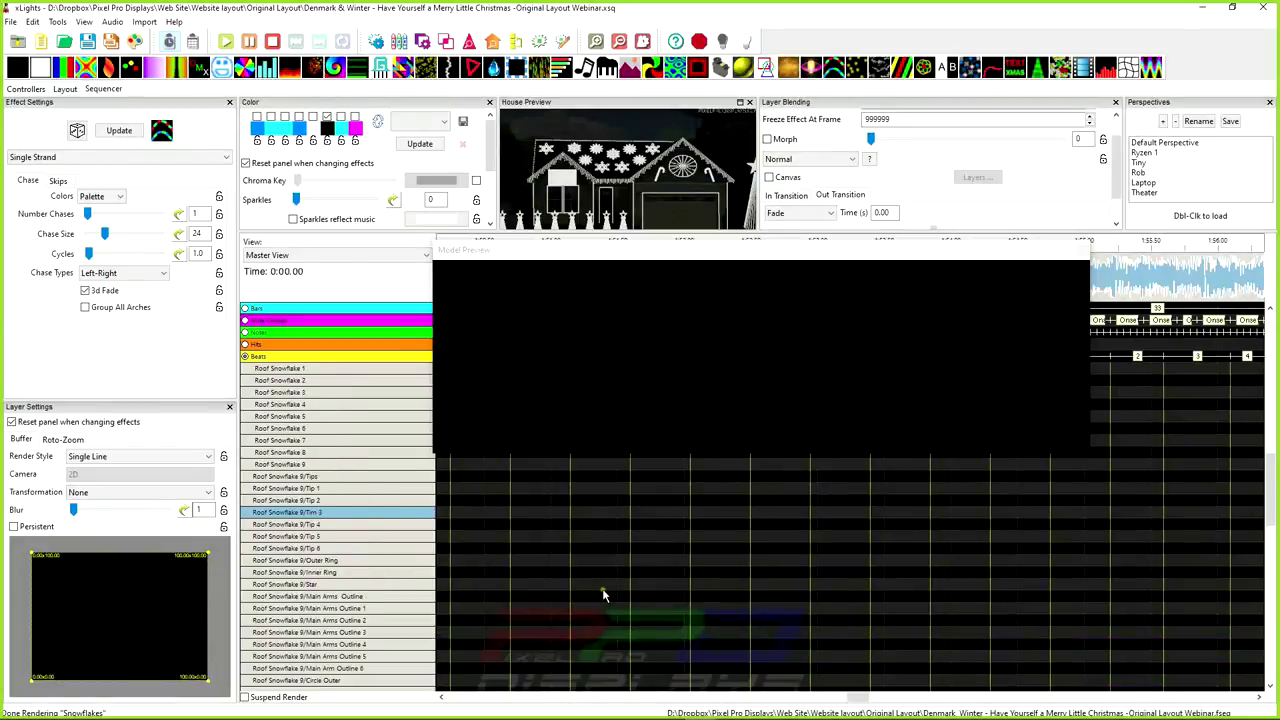
scroll(700, 590, left, 2)
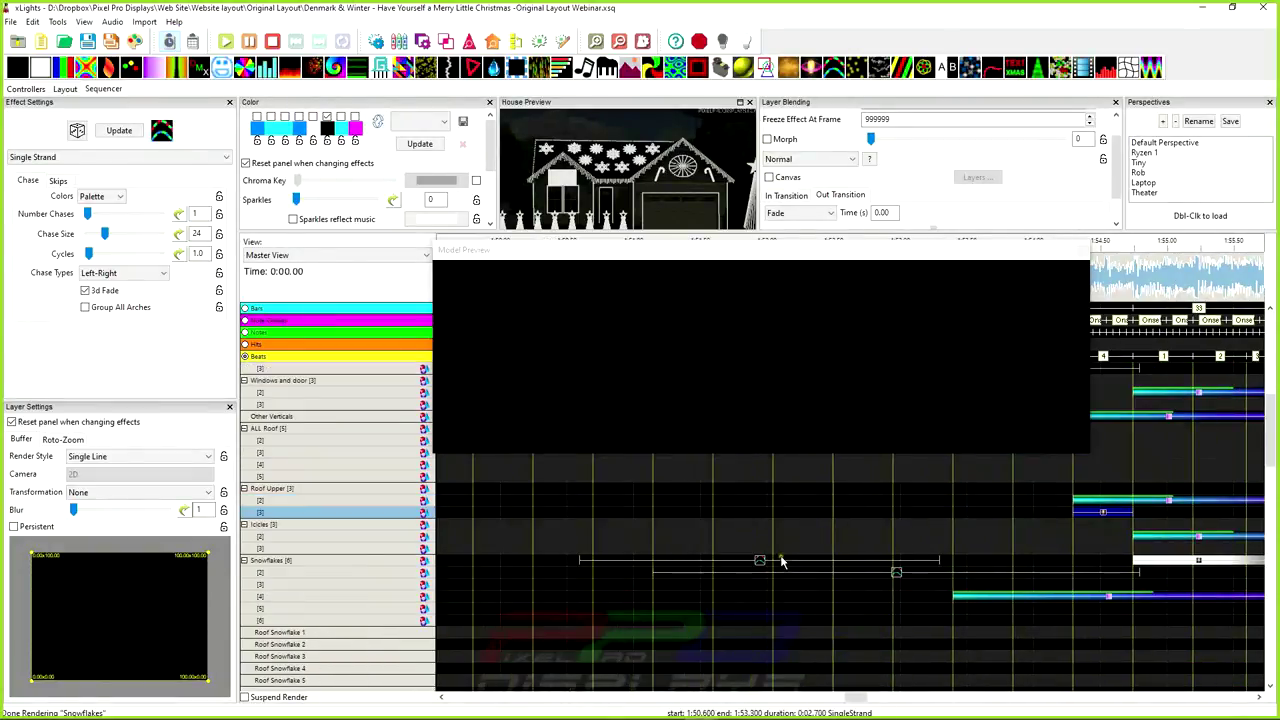
click(760, 562)
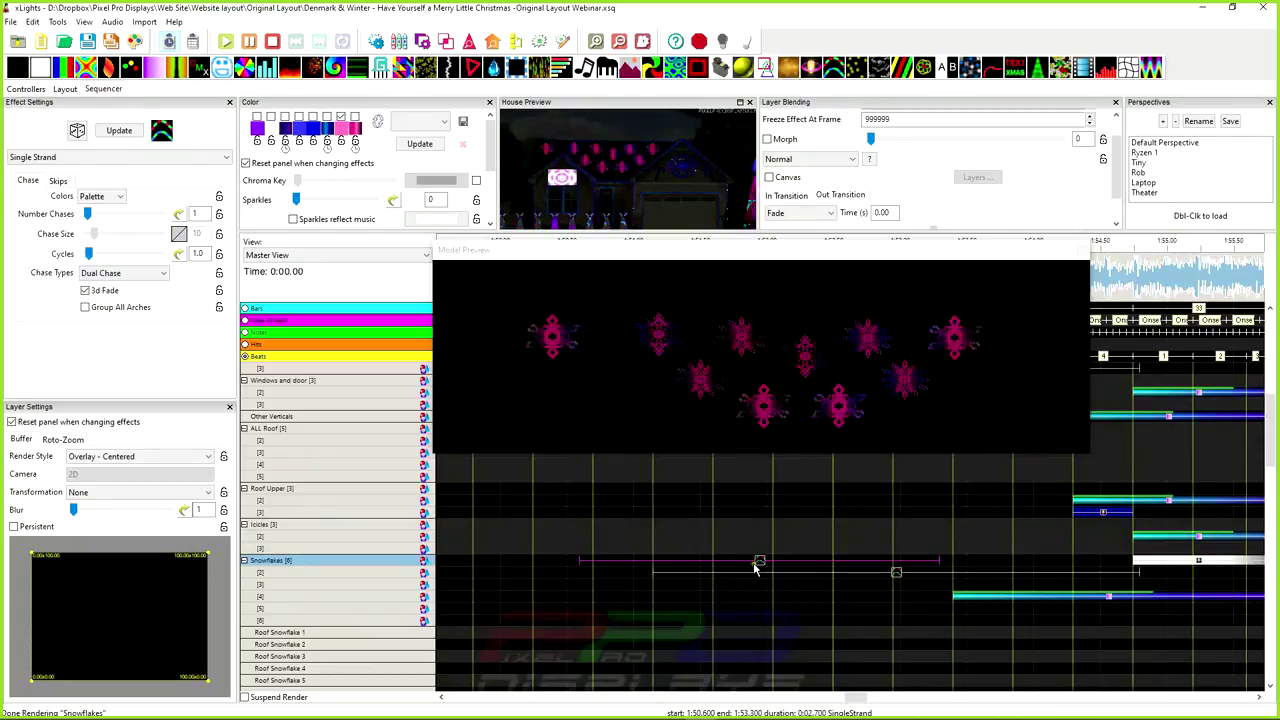
scroll(600, 594, left, 12)
click(736, 590)
key(space)
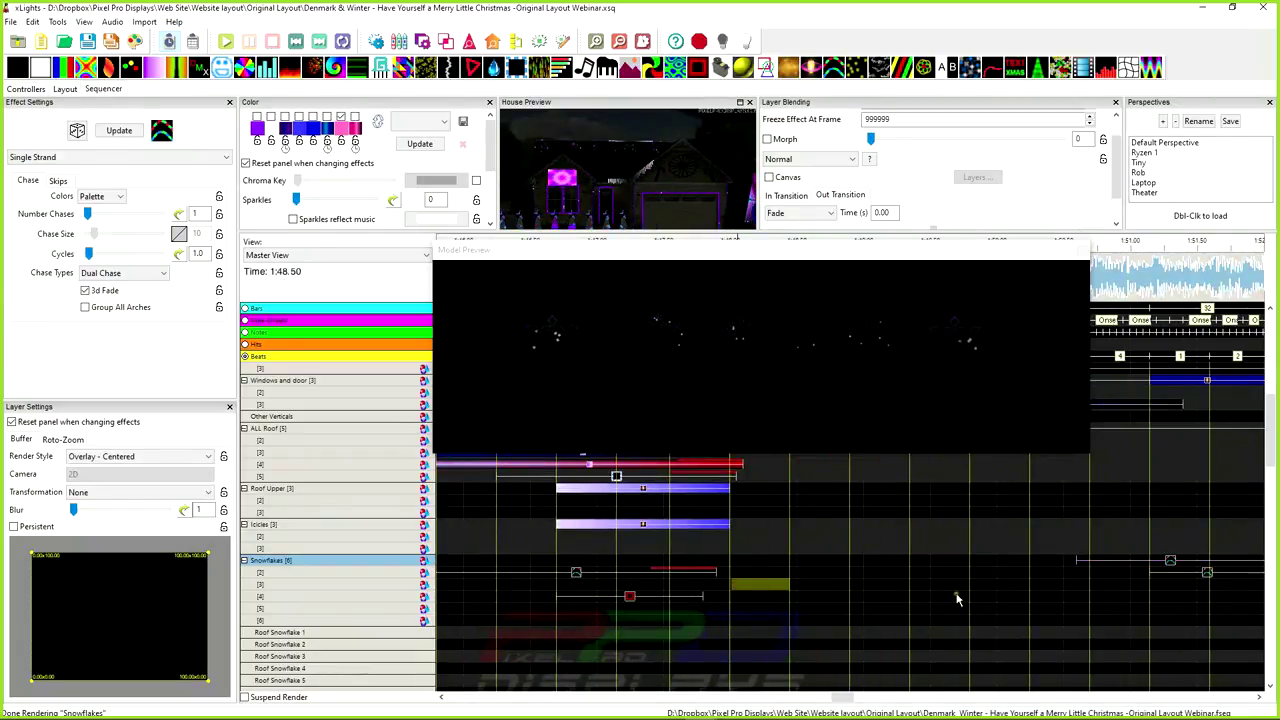
click(904, 585)
key(space)
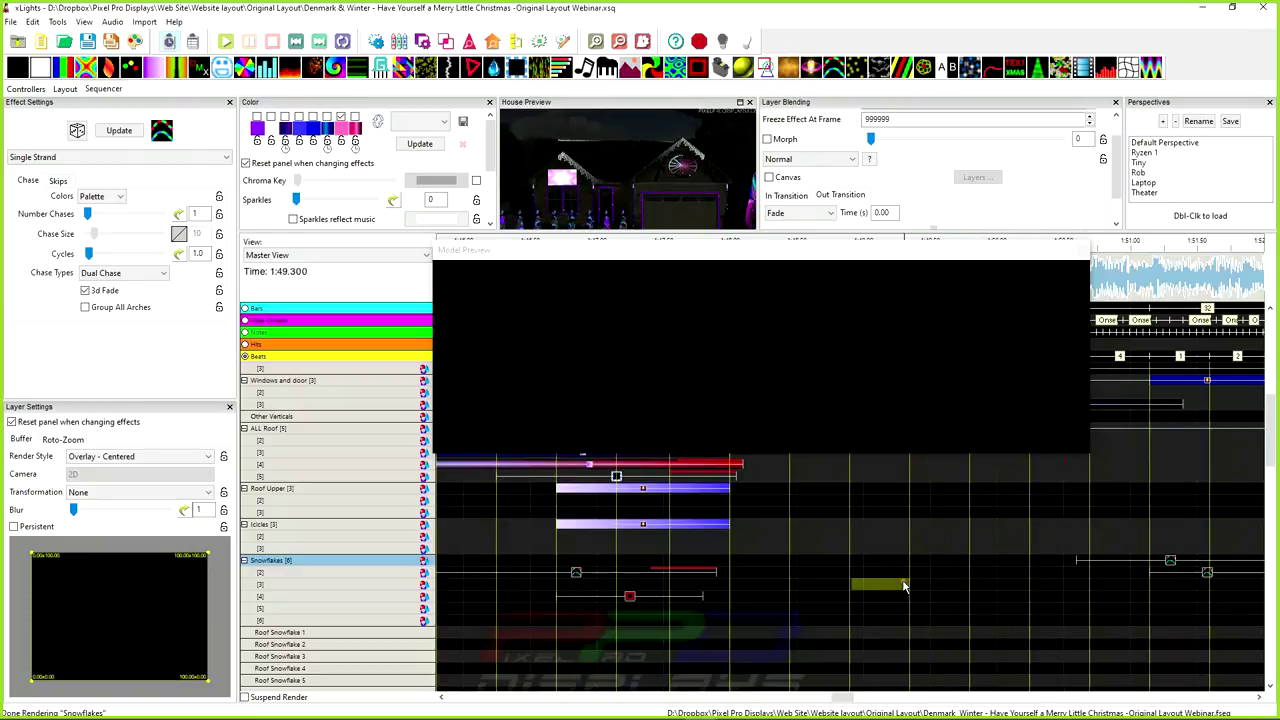
scroll(830, 590, right, 6)
scroll(678, 563, left, 4)
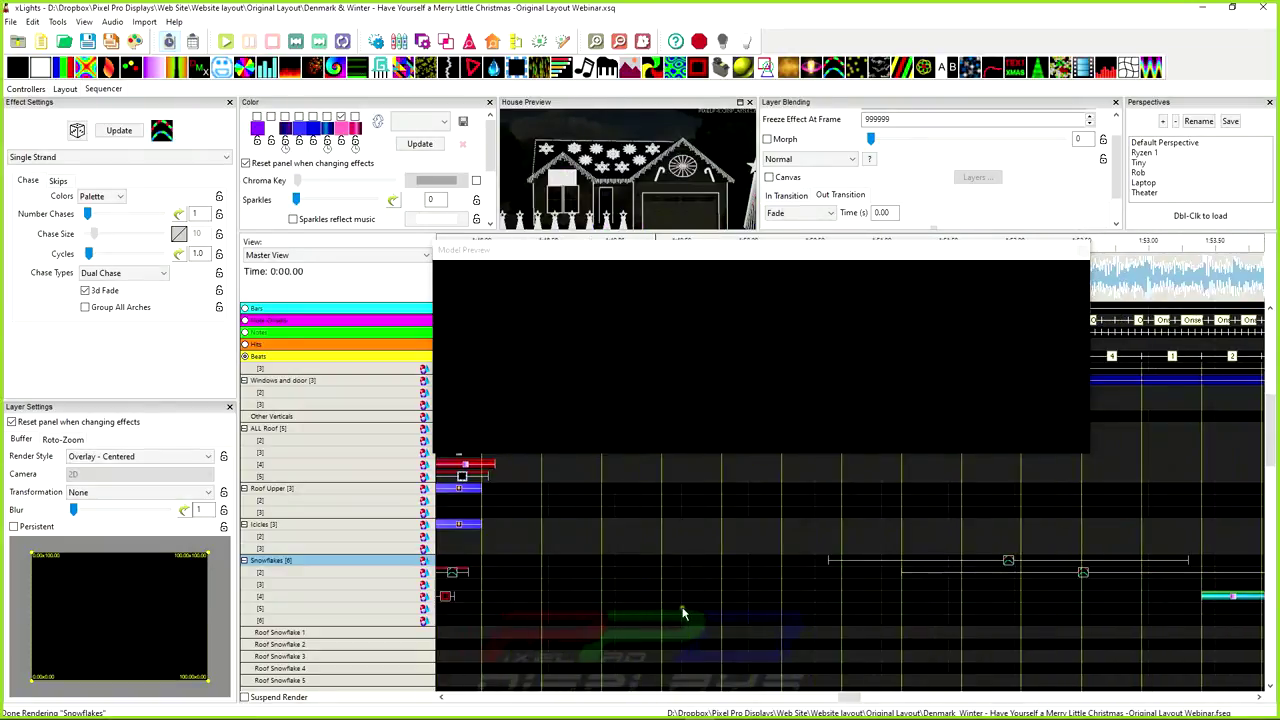
Move the Single Strand effect on the first Snowflakes layer to start at 1:50.250 and shorten it to 1.800 seconds
click(1001, 567)
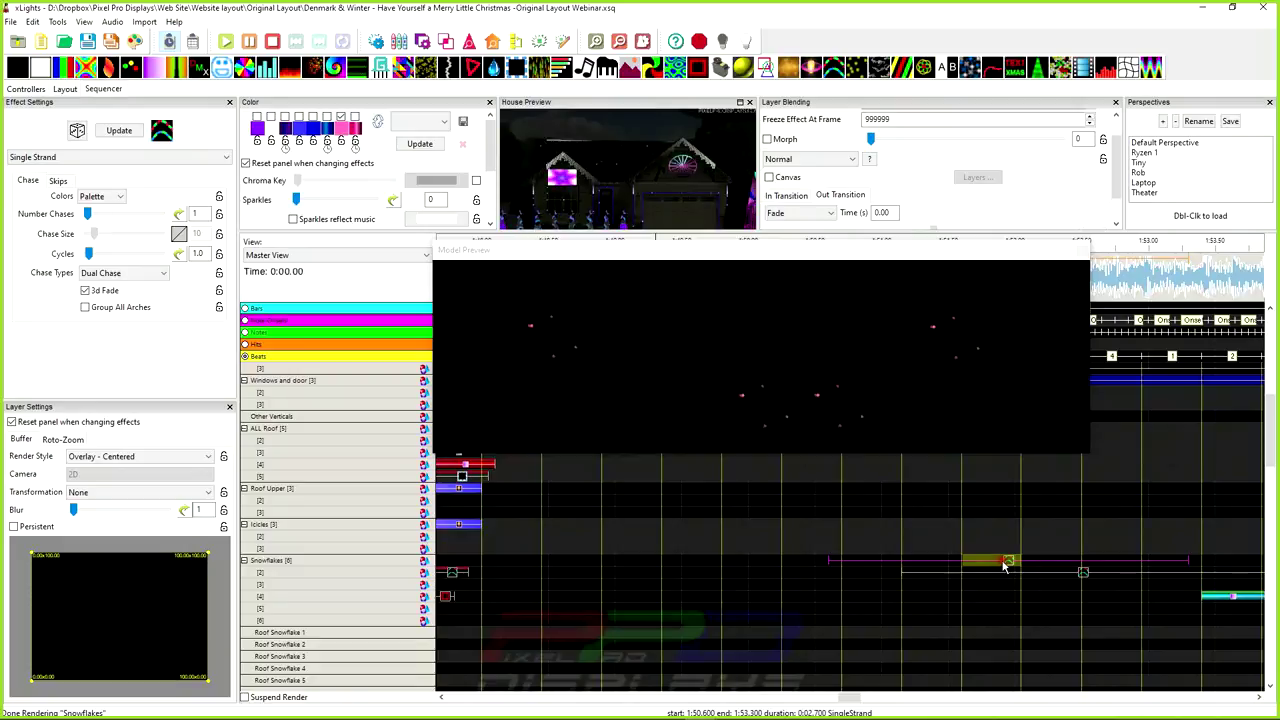
drag(1003, 567, 961, 560)
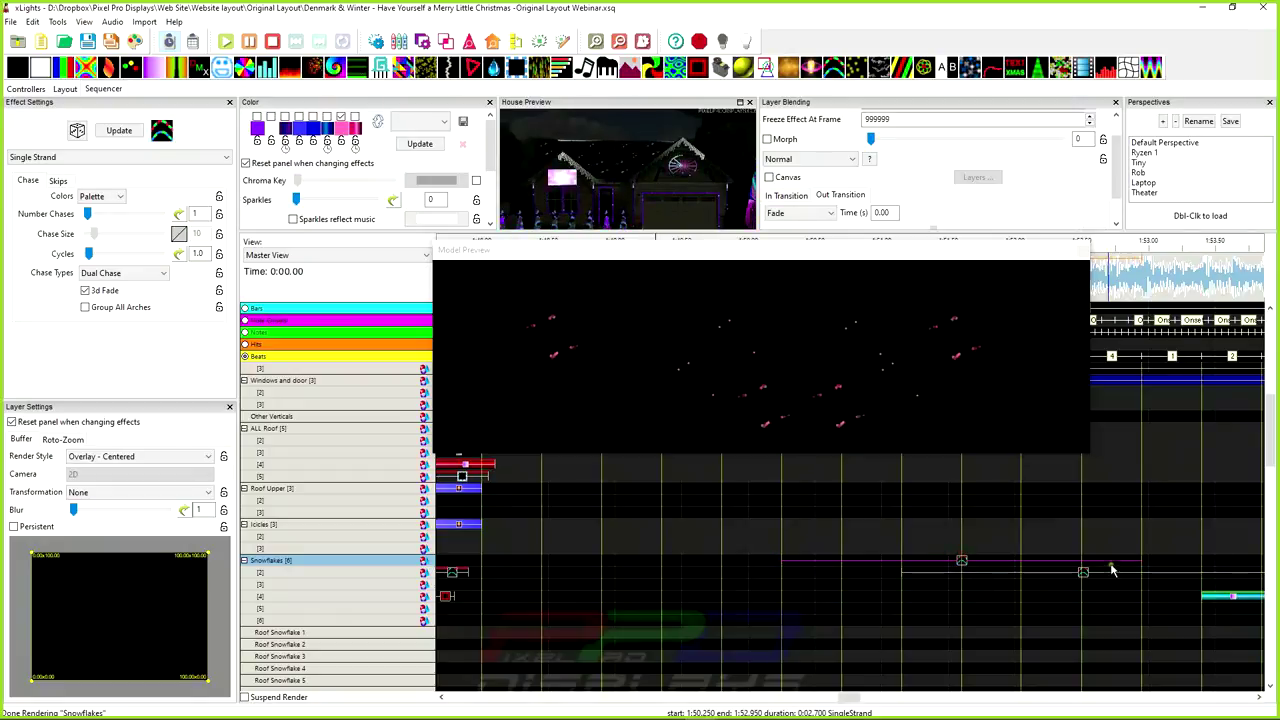
drag(1157, 566, 1021, 565)
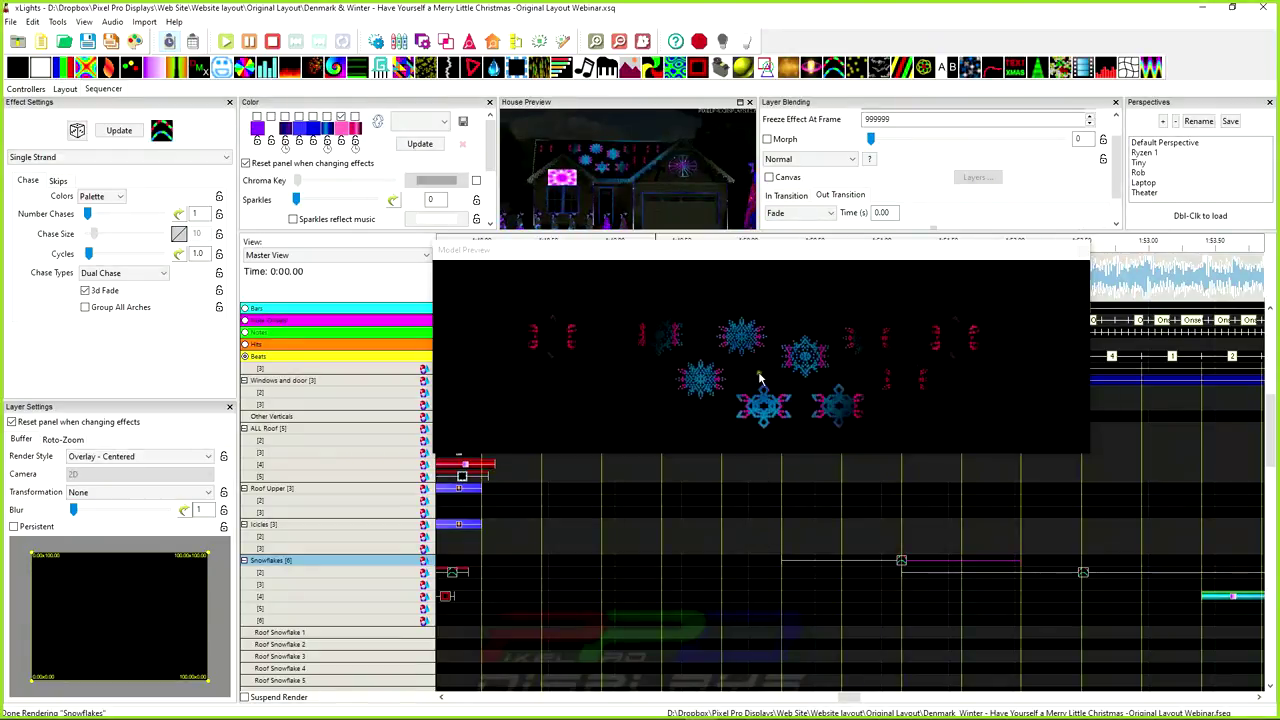
Check the Roto-Zoom and buffer settings of the Single Strand effect and cut it from the Snowflakes group
click(78, 440)
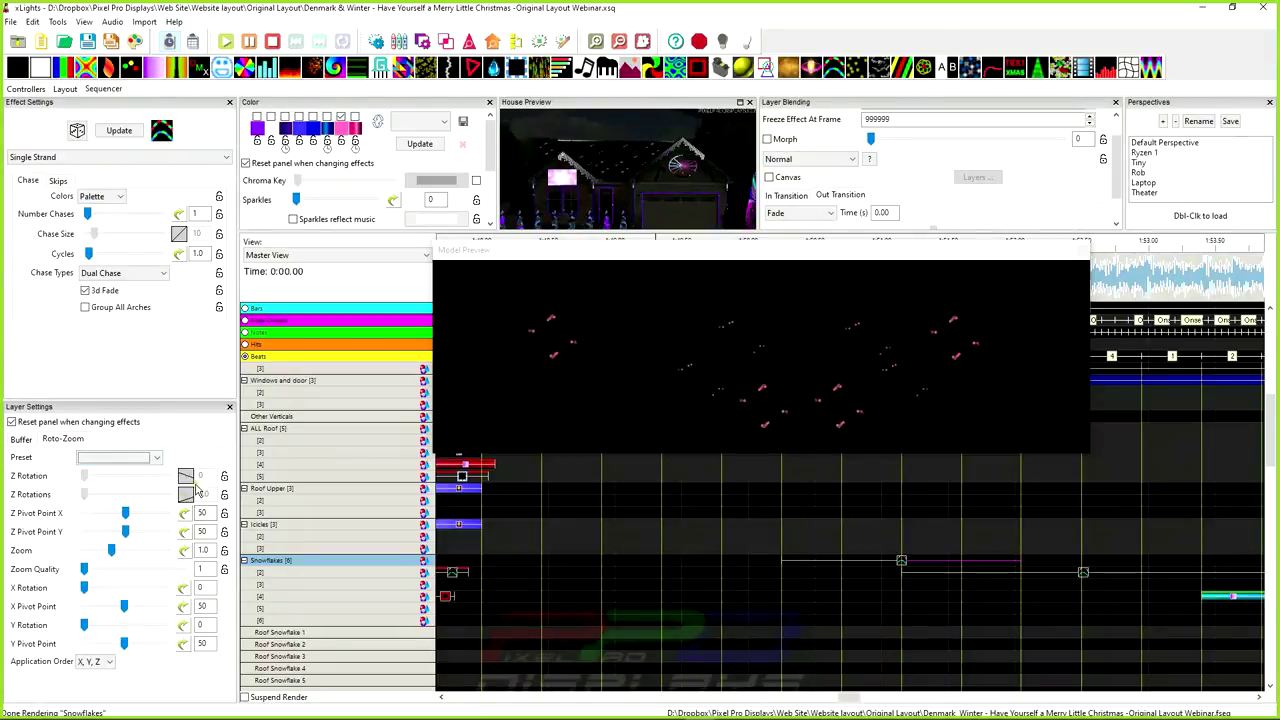
click(21, 440)
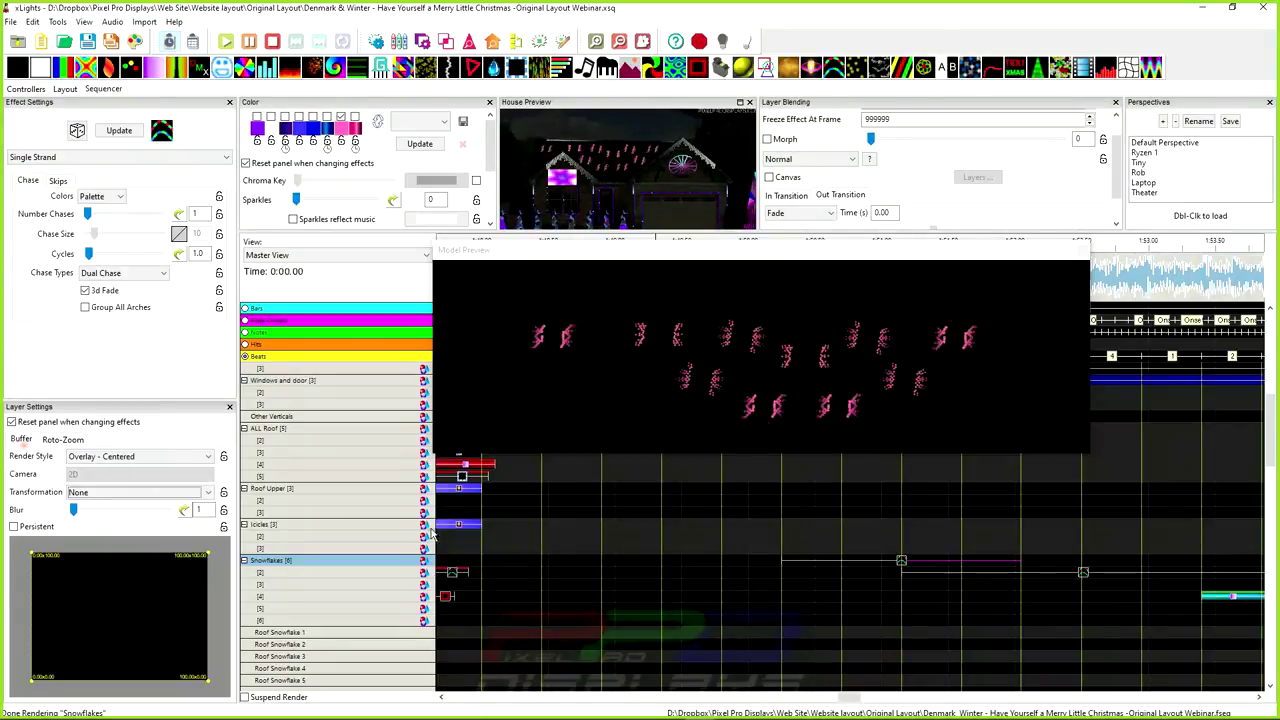
right_click(903, 565)
click(930, 345)
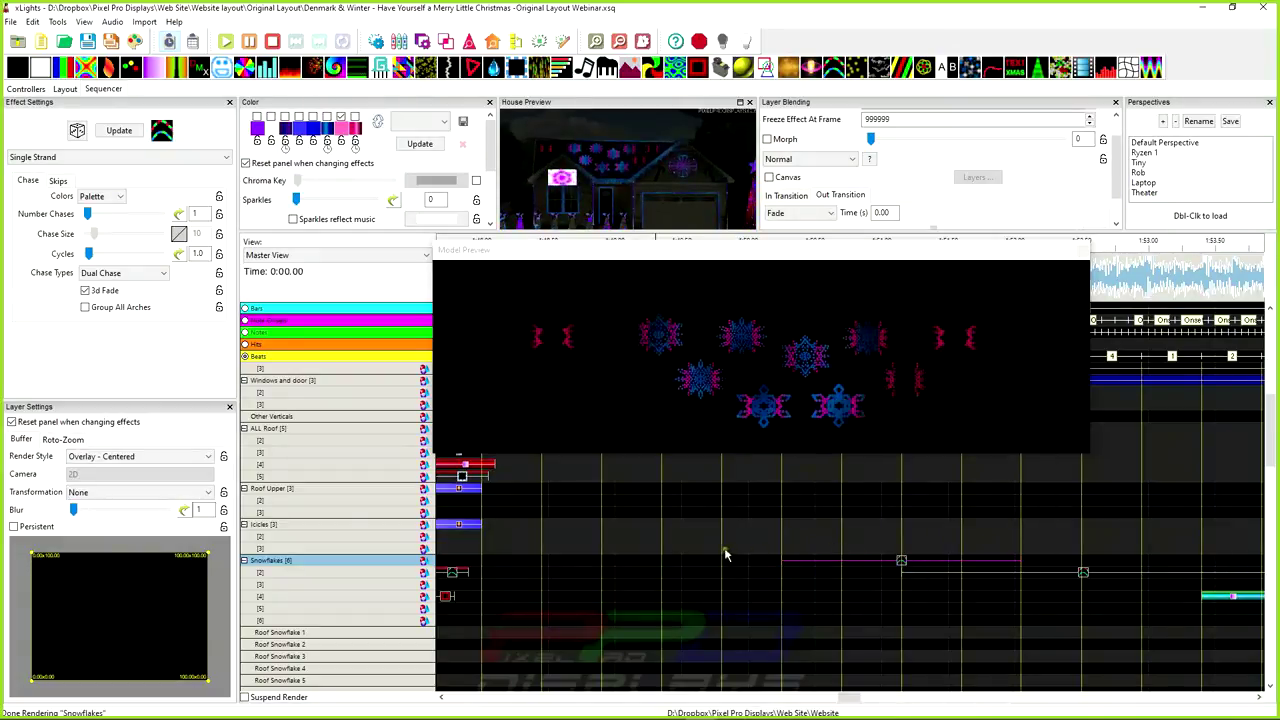
Collapse the submodels of Roof Snowflake 9 and paste the Single Strand effect onto Roof Snowflake 1 through 10 at 1:50.250
scroll(791, 560, down, 1)
scroll(801, 615, down, 1)
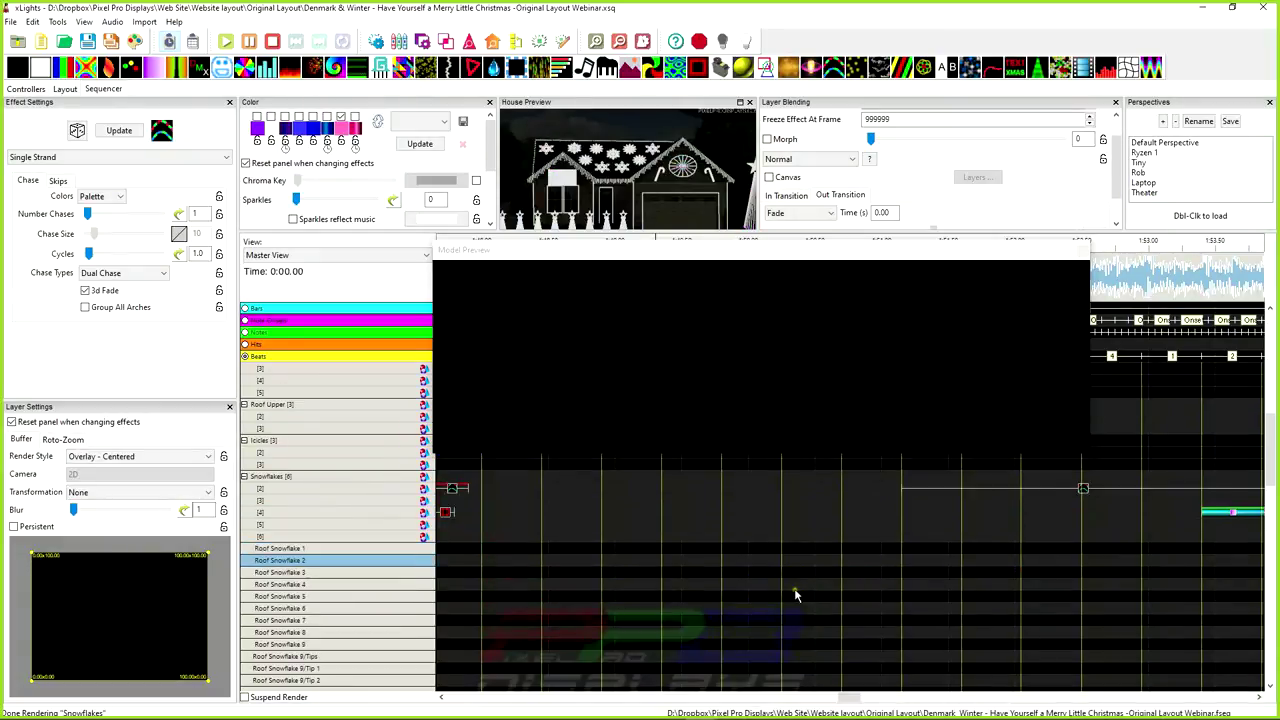
click(792, 556)
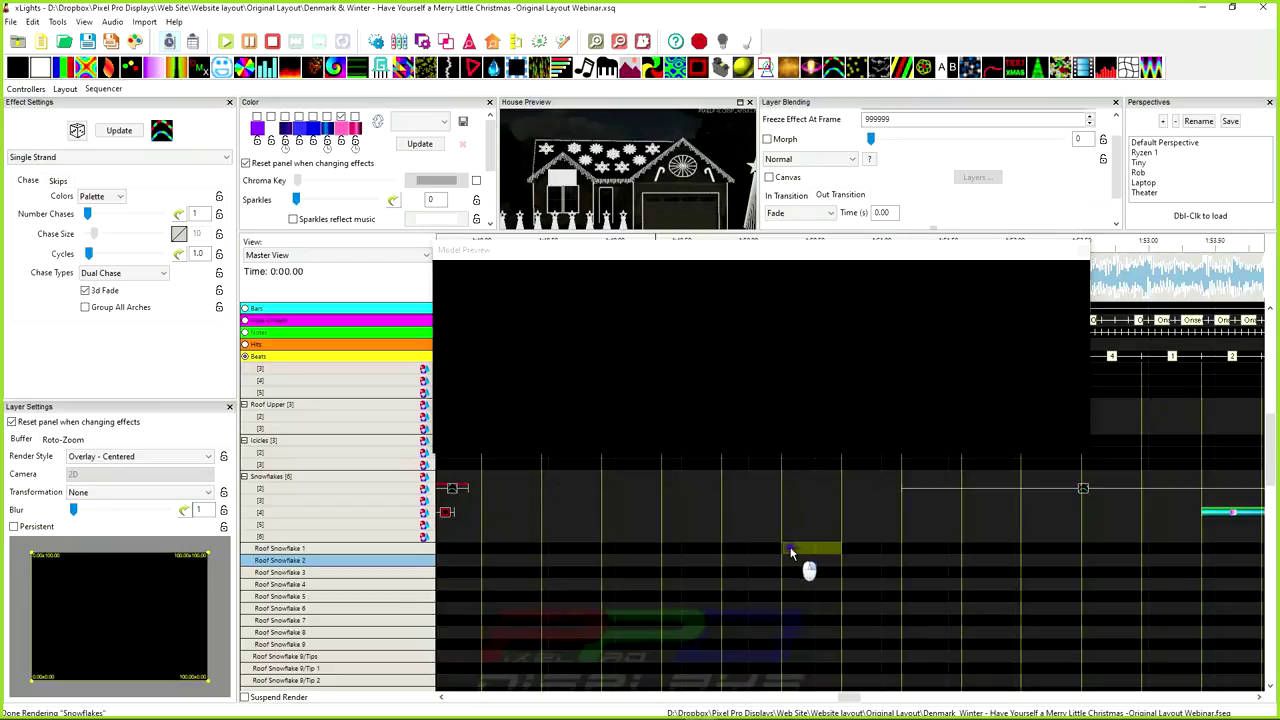
right_click(792, 553)
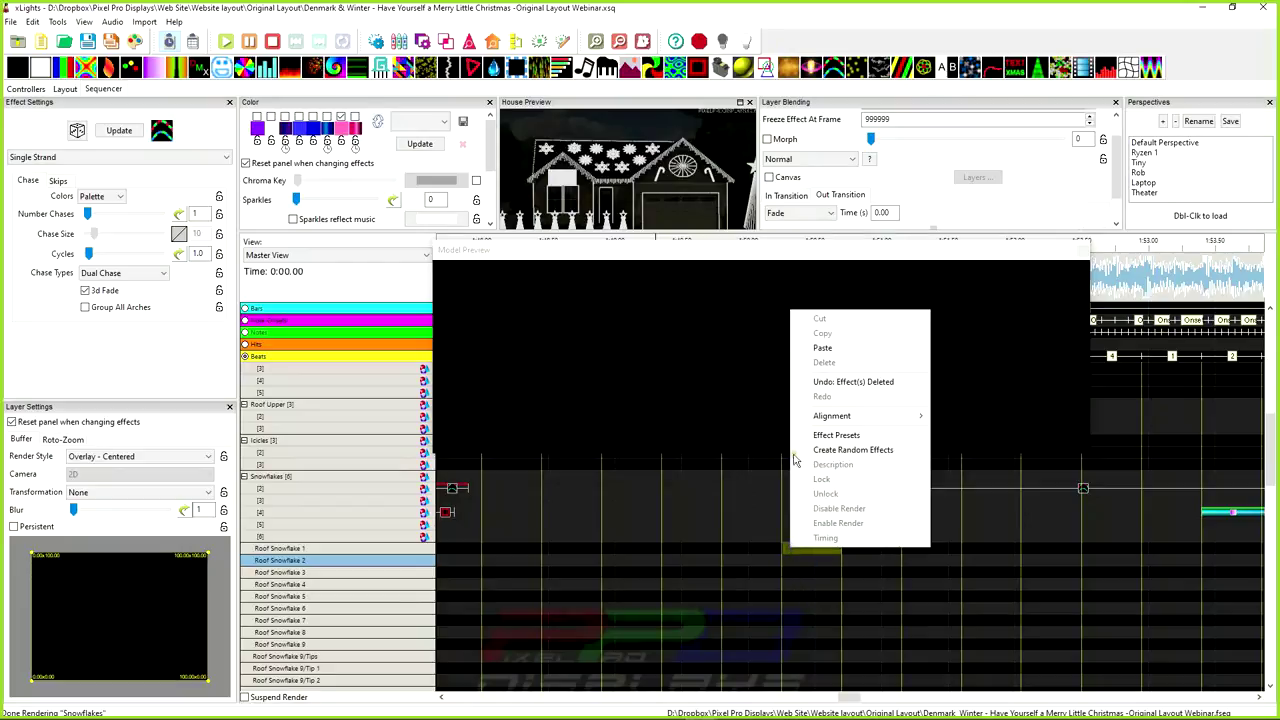
click(296, 645)
drag(795, 549, 800, 651)
right_click(804, 568)
click(796, 550)
right_click(800, 651)
click(840, 452)
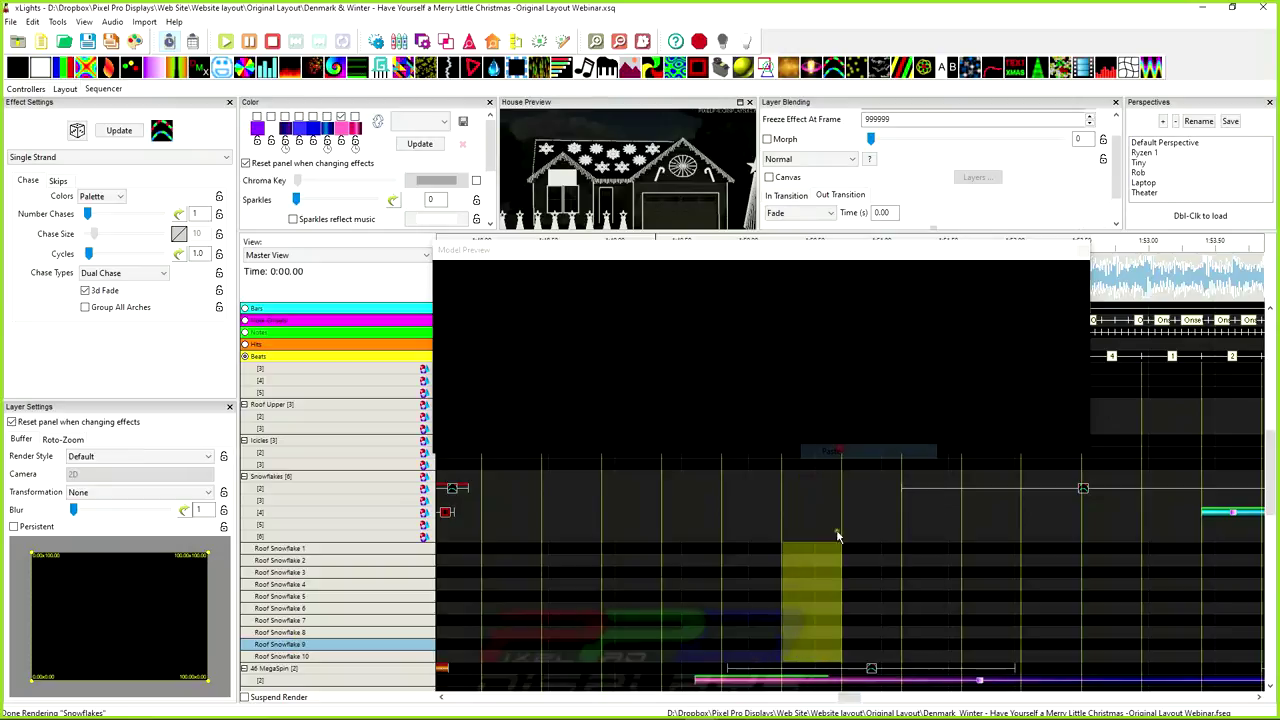
Stagger the ten snowflake effects diagonally, each row starting earlier than the one above, and shift them all so Roof Snowflake 10 begins at 1:50.250
drag(1023, 551, 838, 658)
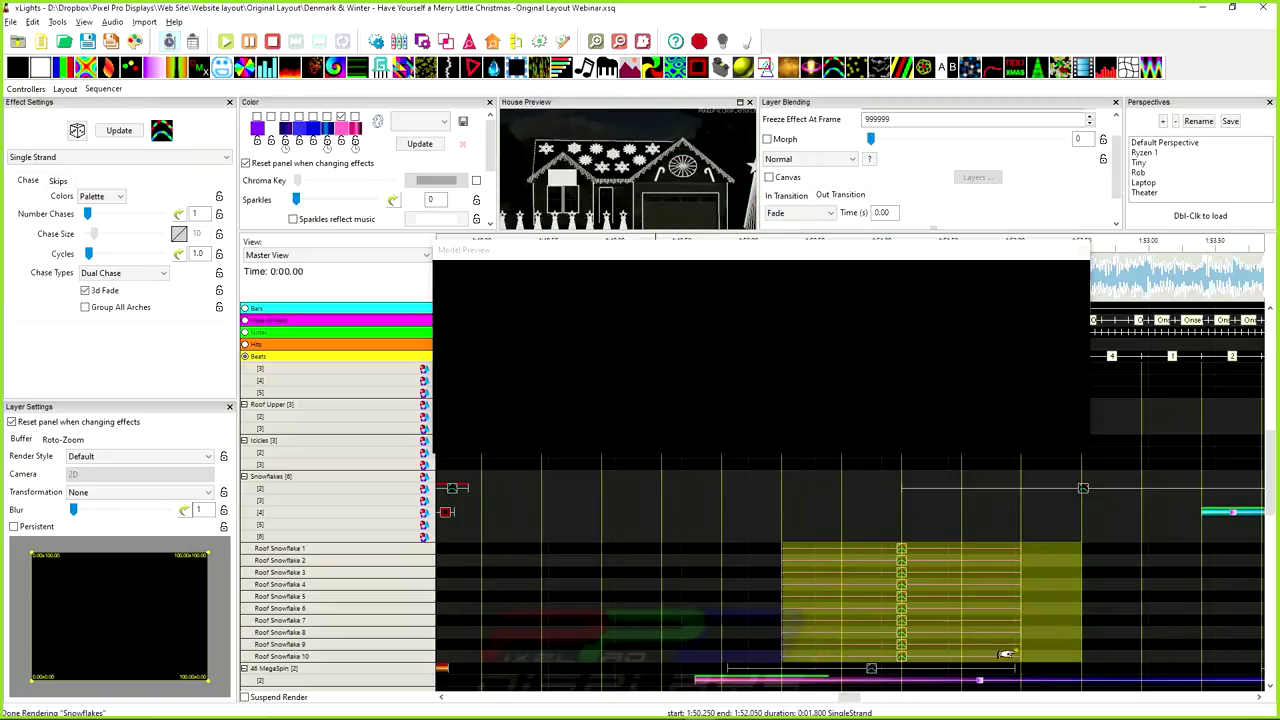
drag(1019, 656, 831, 652)
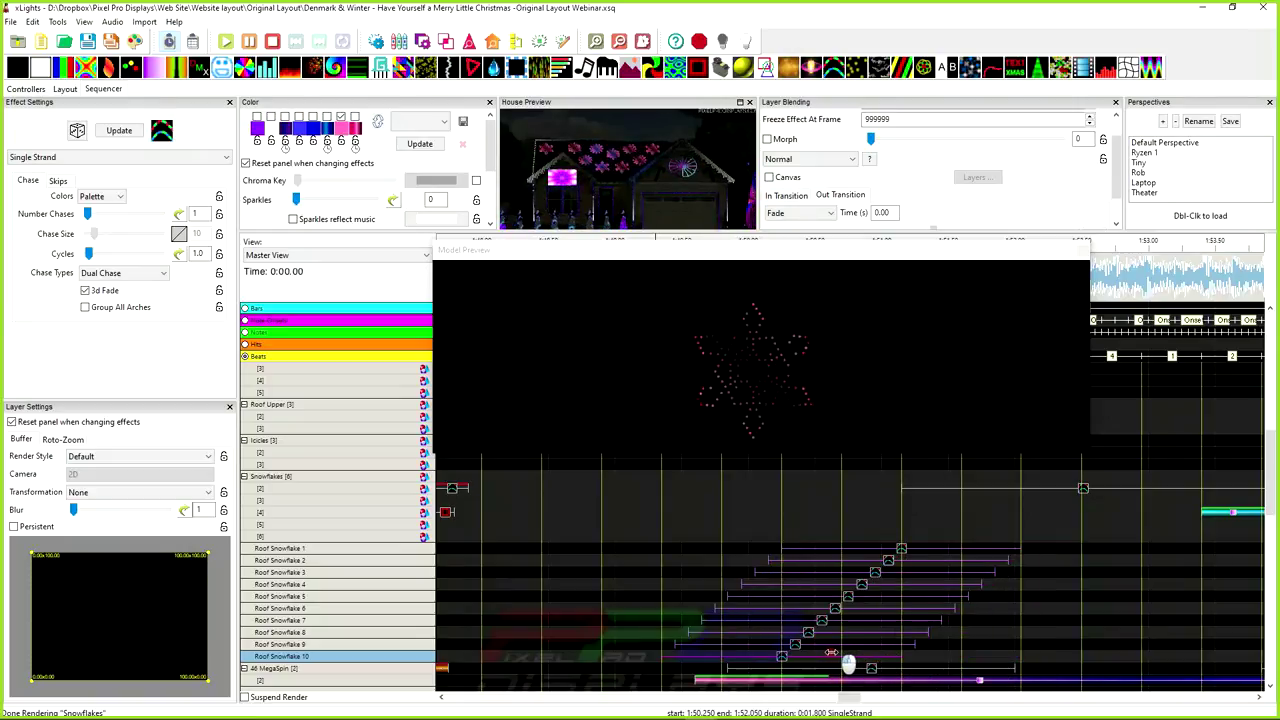
drag(831, 652, 1020, 641)
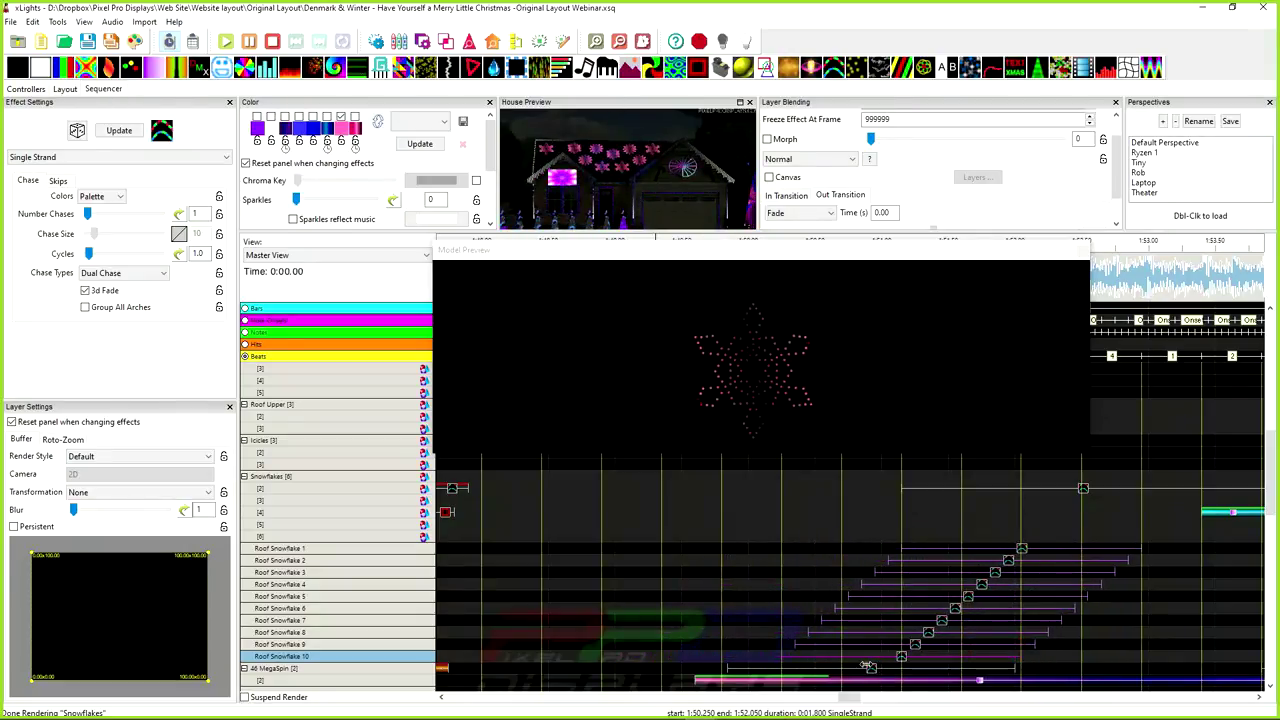
click(789, 560)
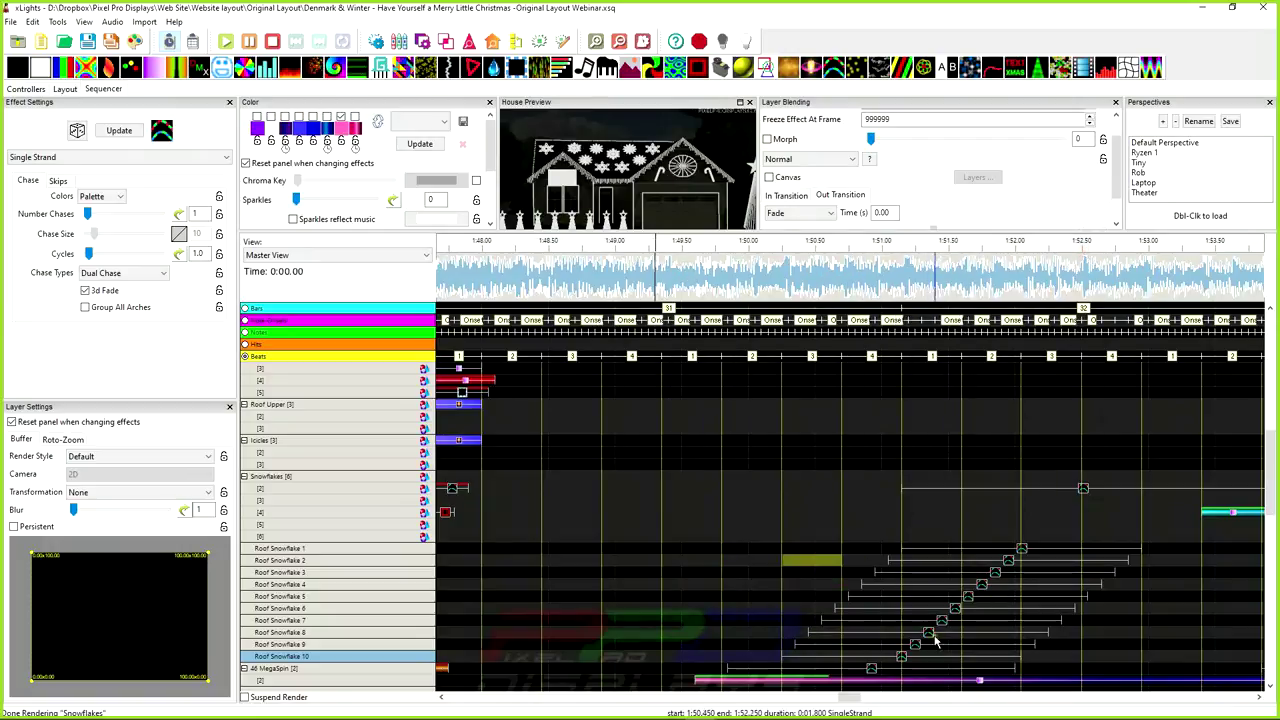
click(871, 669)
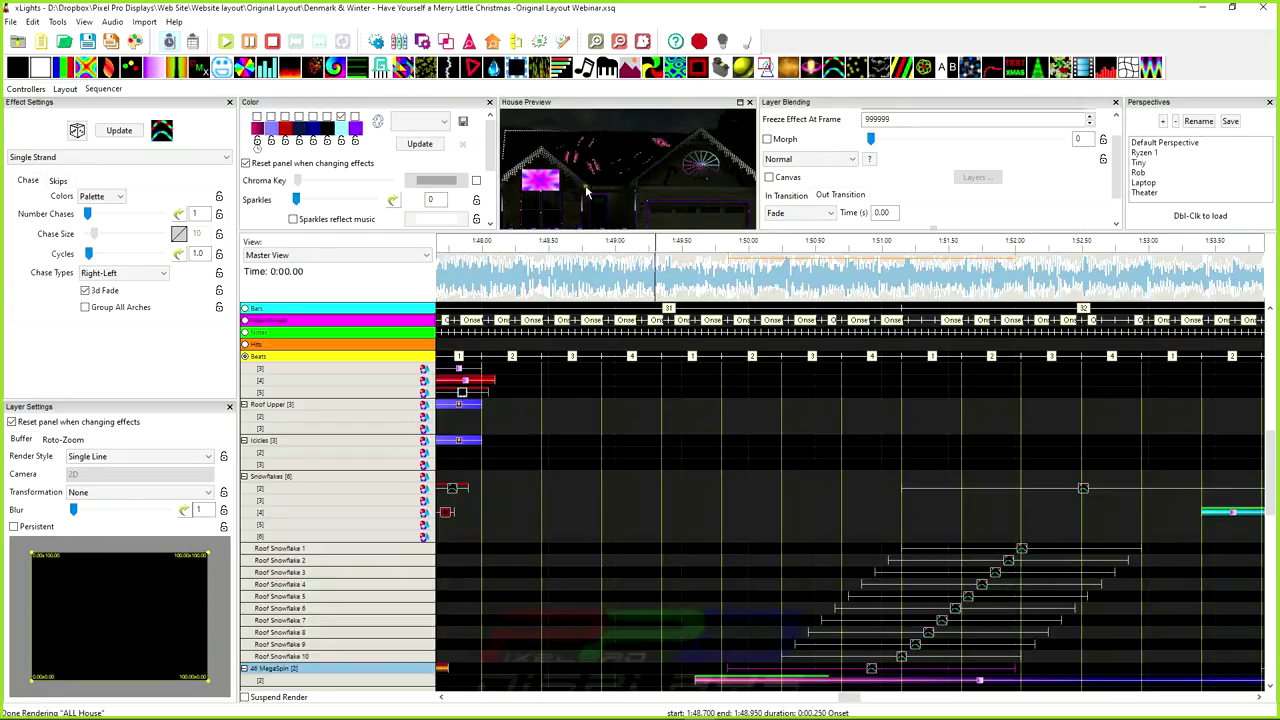
Delete the Single Strand effects from the odd-numbered snowflakes, Roof Snowflake 9, 7, 5, 3 and 1
click(918, 646)
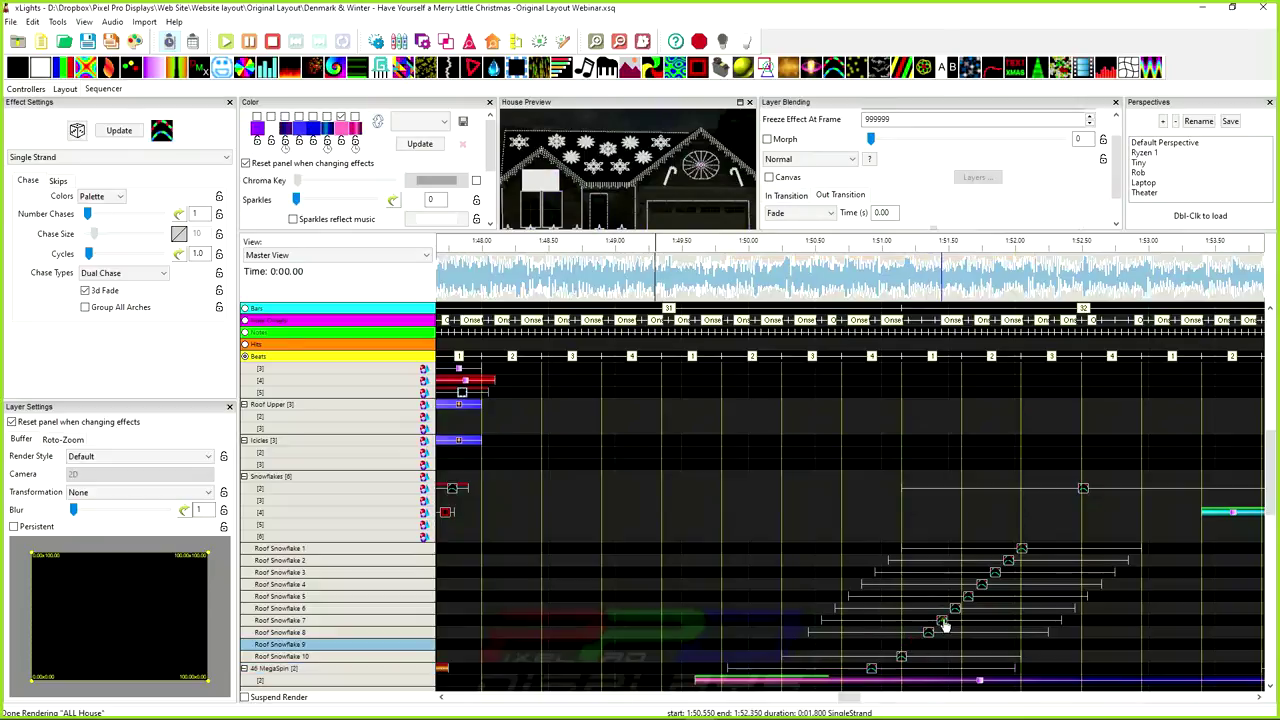
click(950, 620)
click(970, 597)
click(995, 573)
key(Delete)
click(1021, 548)
key(Delete)
Play the sequence from 1:49.800 to check the staggered snowflake effects in the house preview
click(722, 272)
click(720, 274)
key(space)
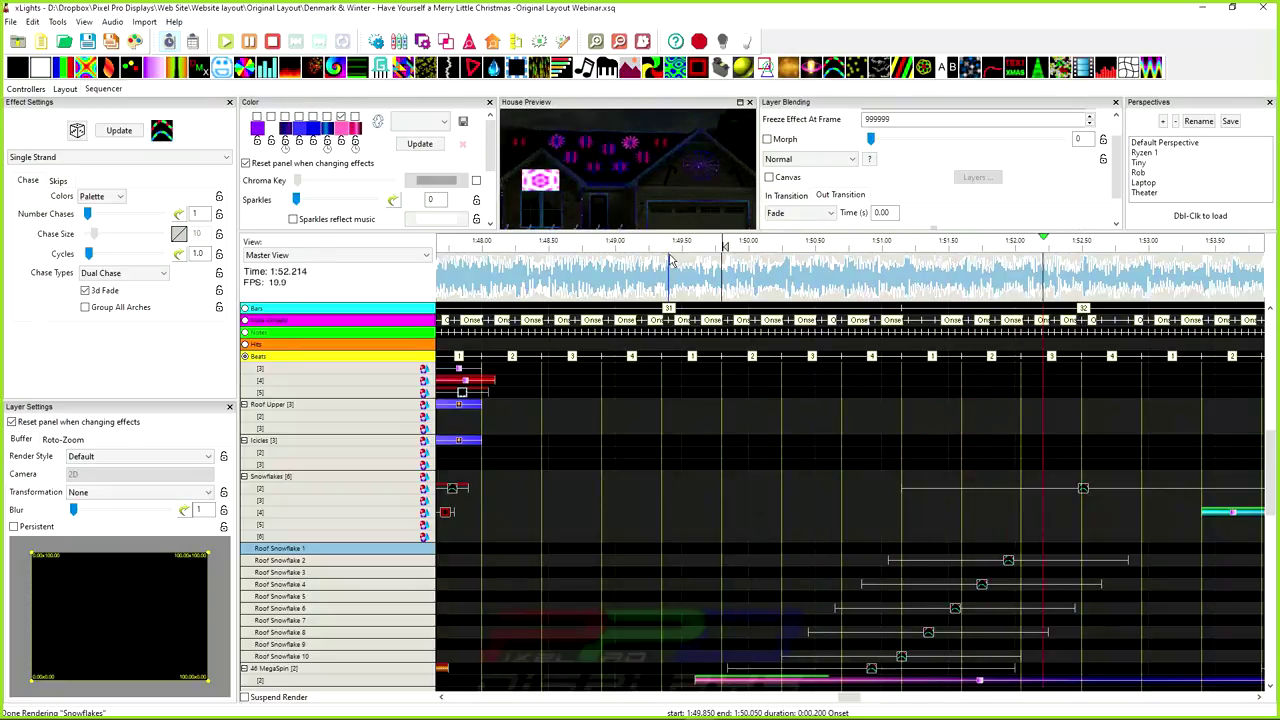
key(space)
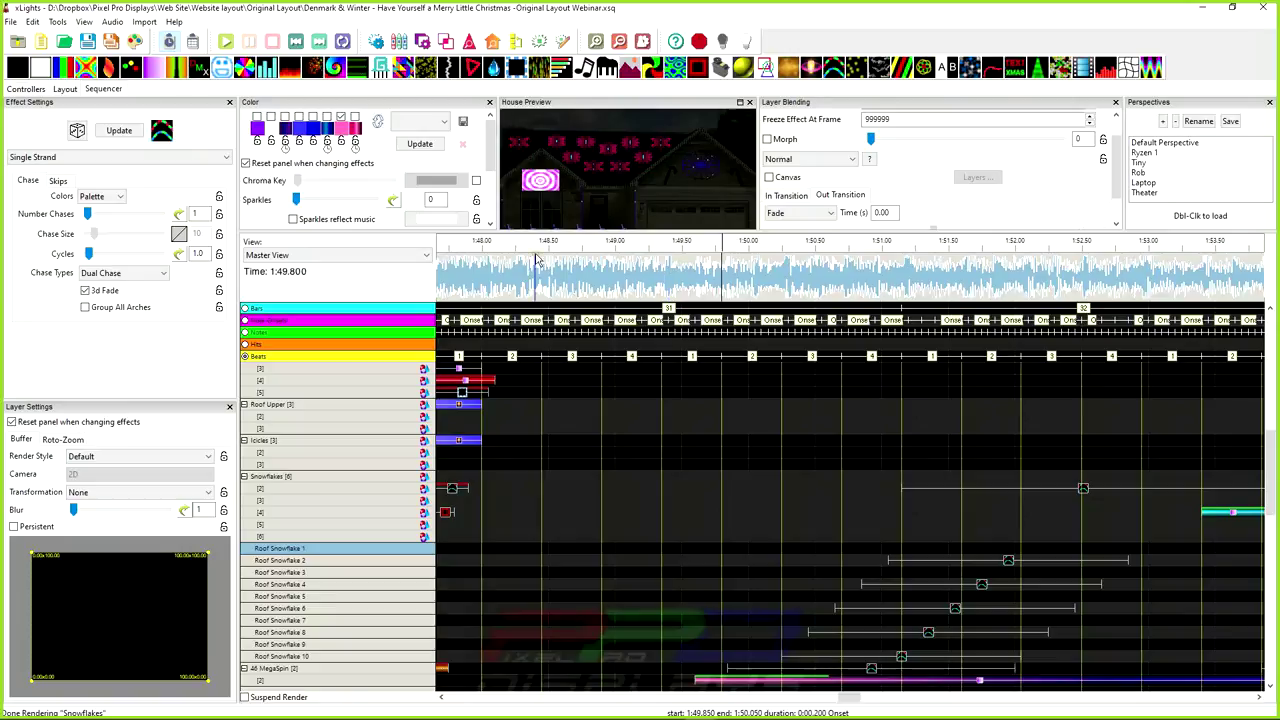
In the layout, identify the leftmost roof snowflake and move Roof Snowflake 3 to the top of the Snowflakes group's model order
click(64, 89)
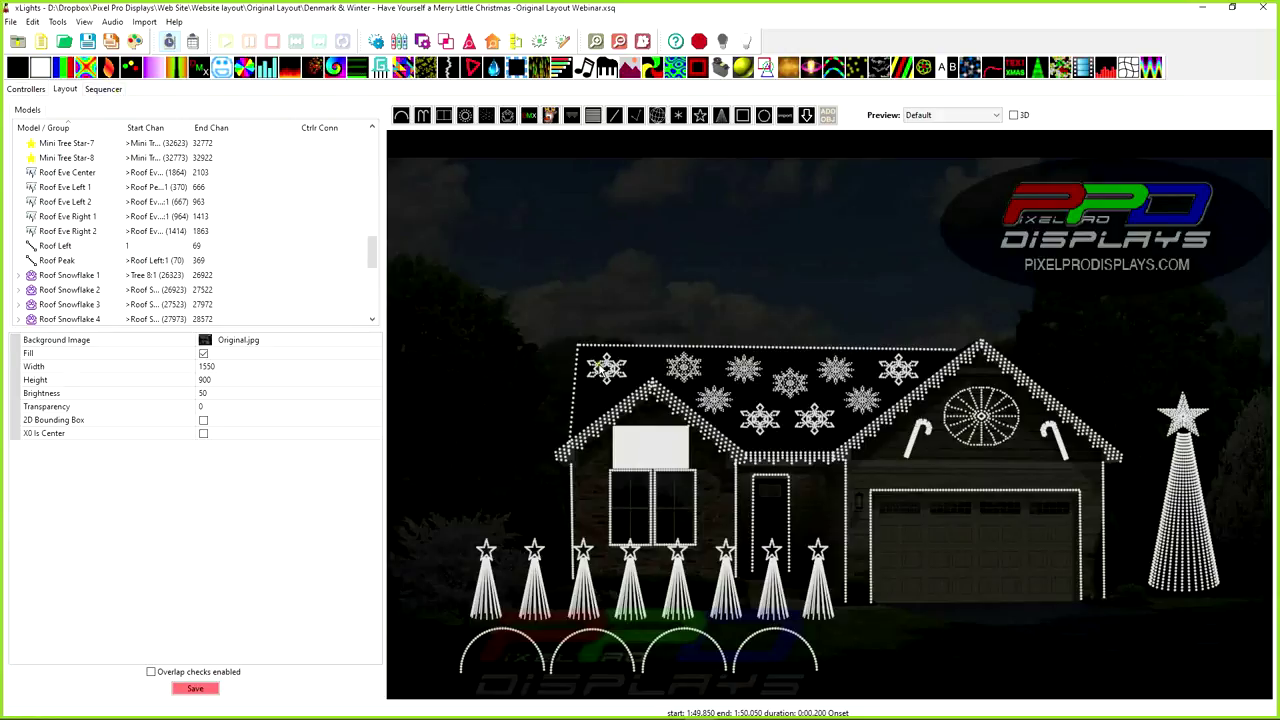
click(605, 368)
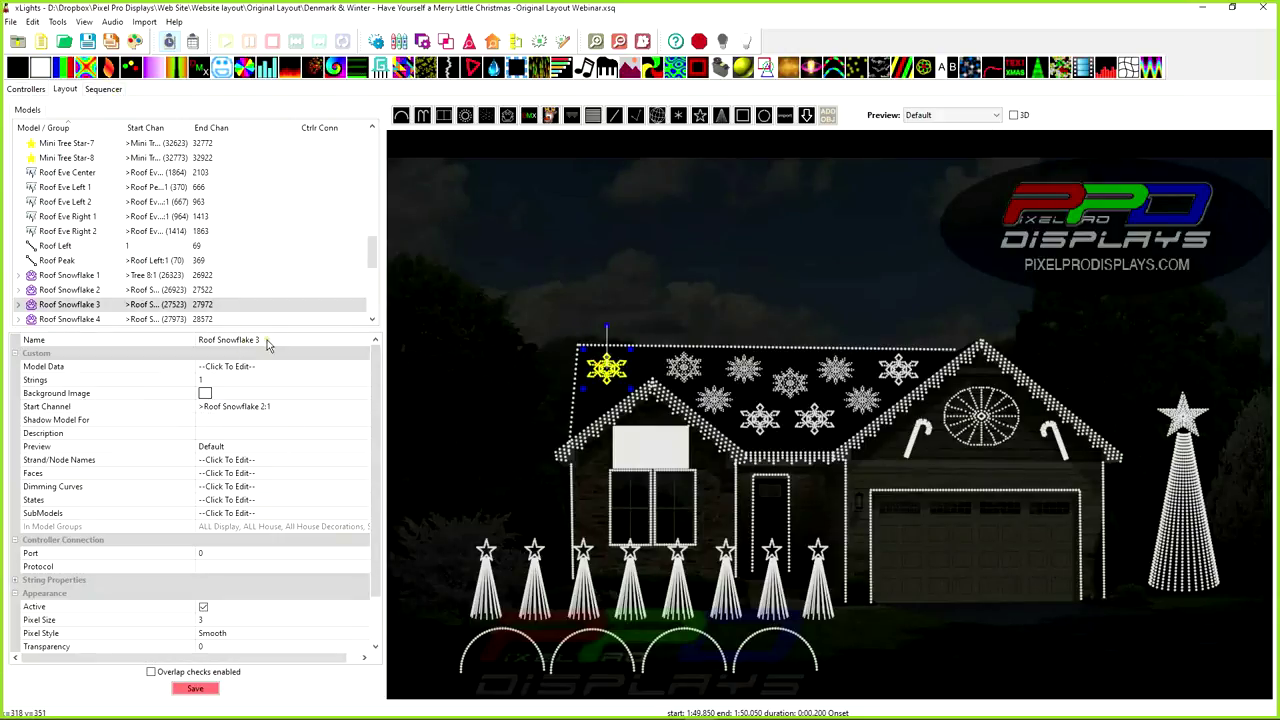
scroll(110, 215, up, 10)
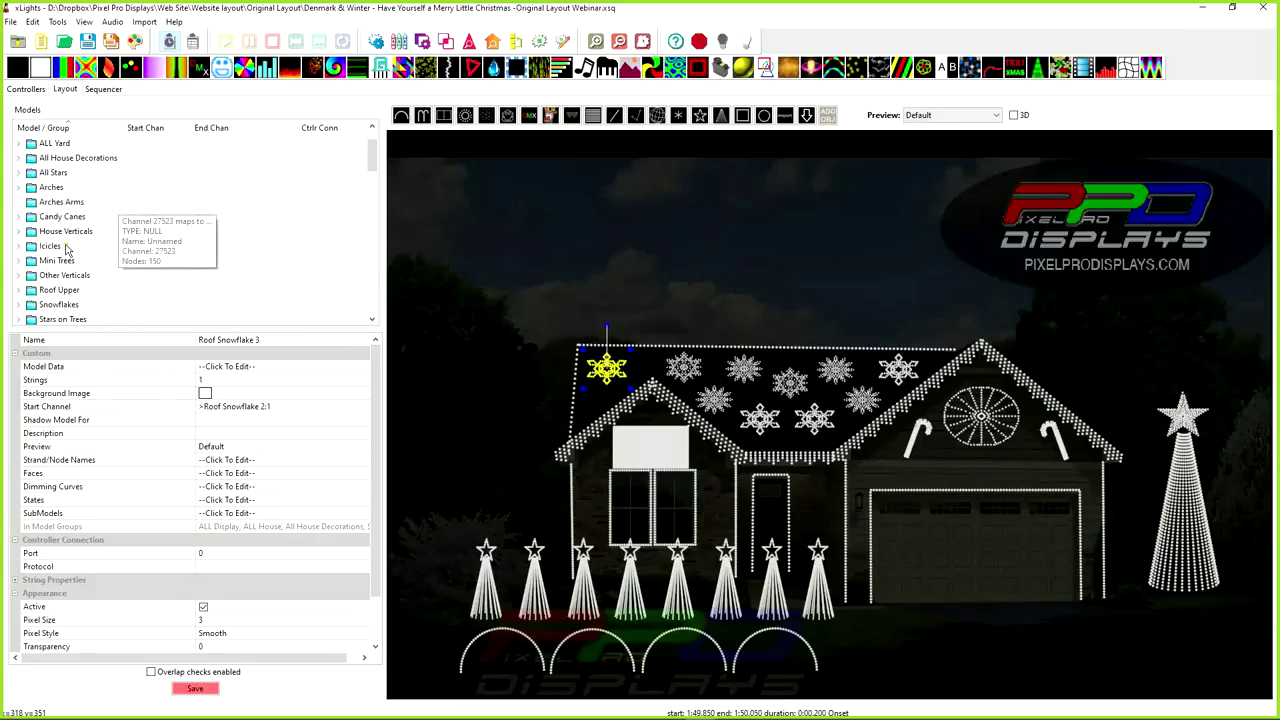
click(45, 303)
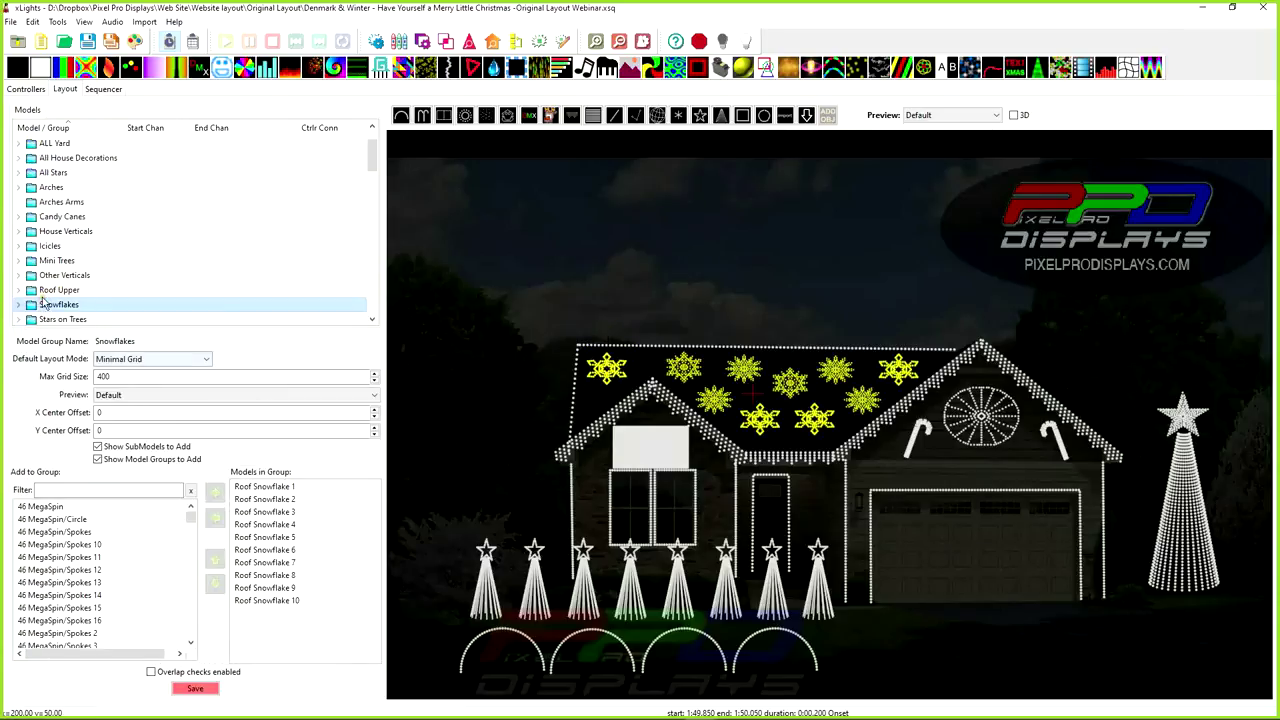
drag(288, 513, 274, 489)
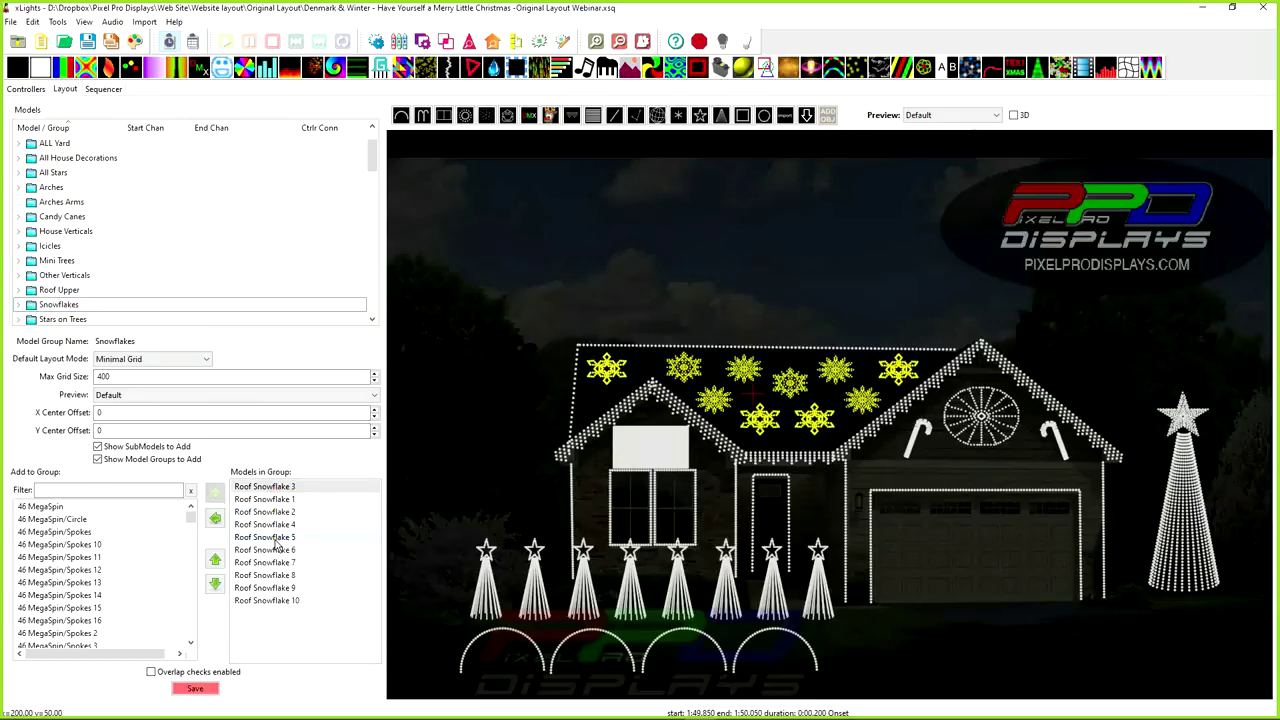
Identify the second snowflake from the roof's left end and move Roof Snowflake 4 directly below Roof Snowflake 3 in the Snowflakes group
click(683, 368)
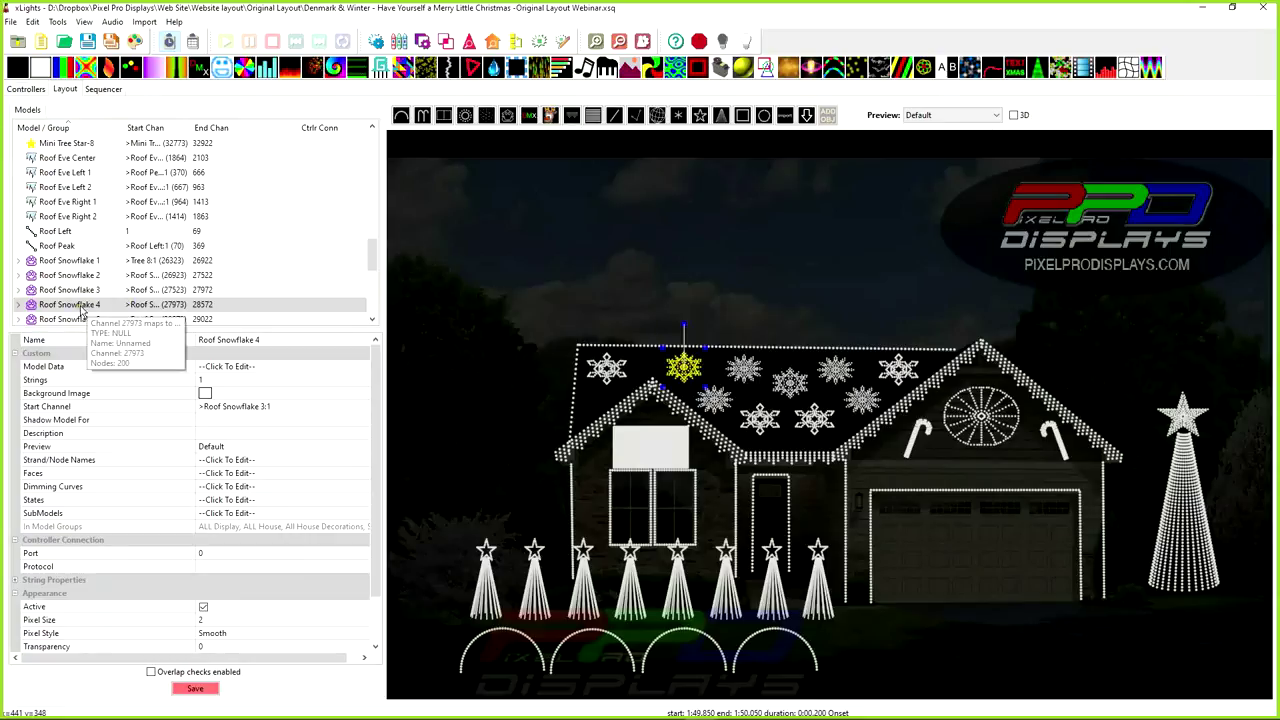
scroll(95, 259, up, 10)
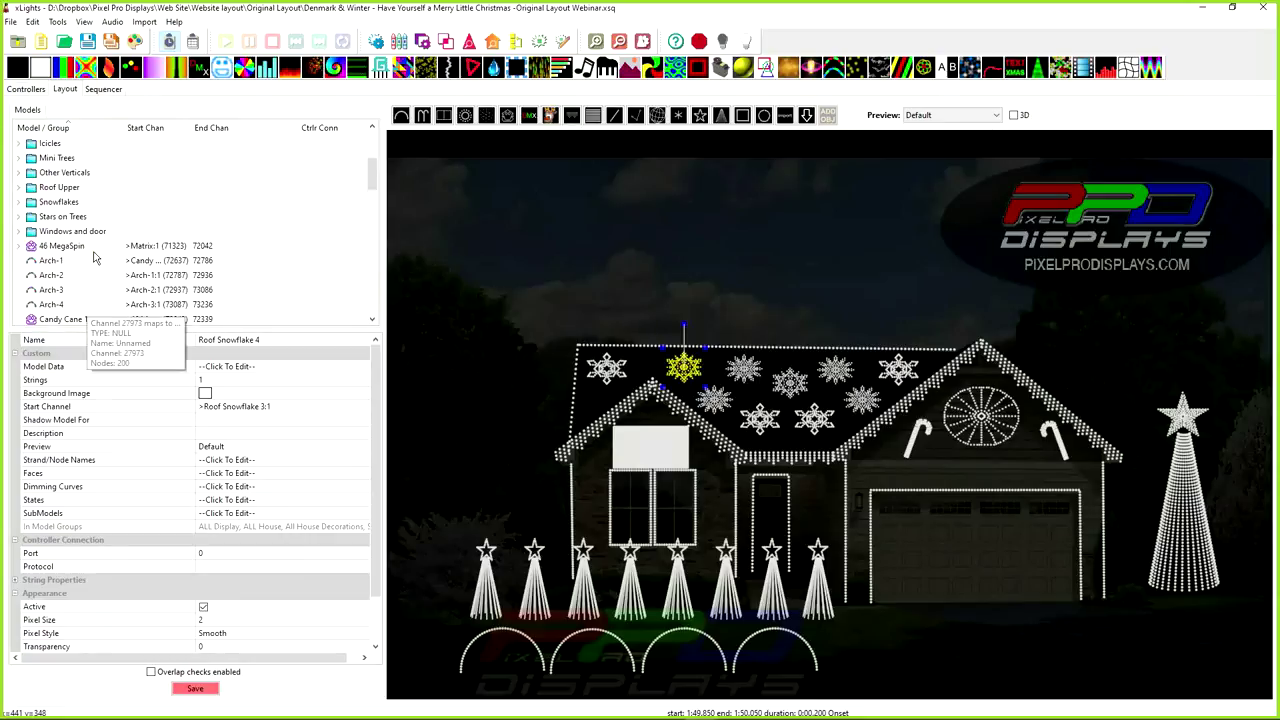
click(46, 205)
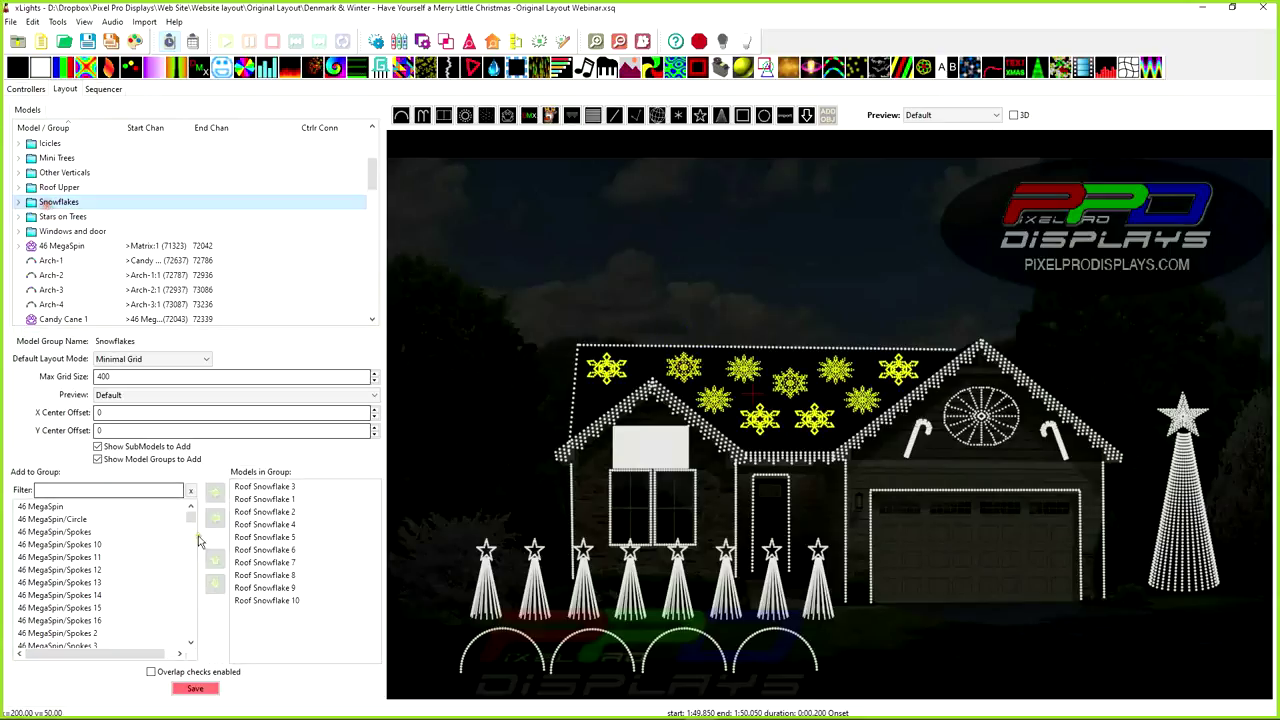
click(255, 525)
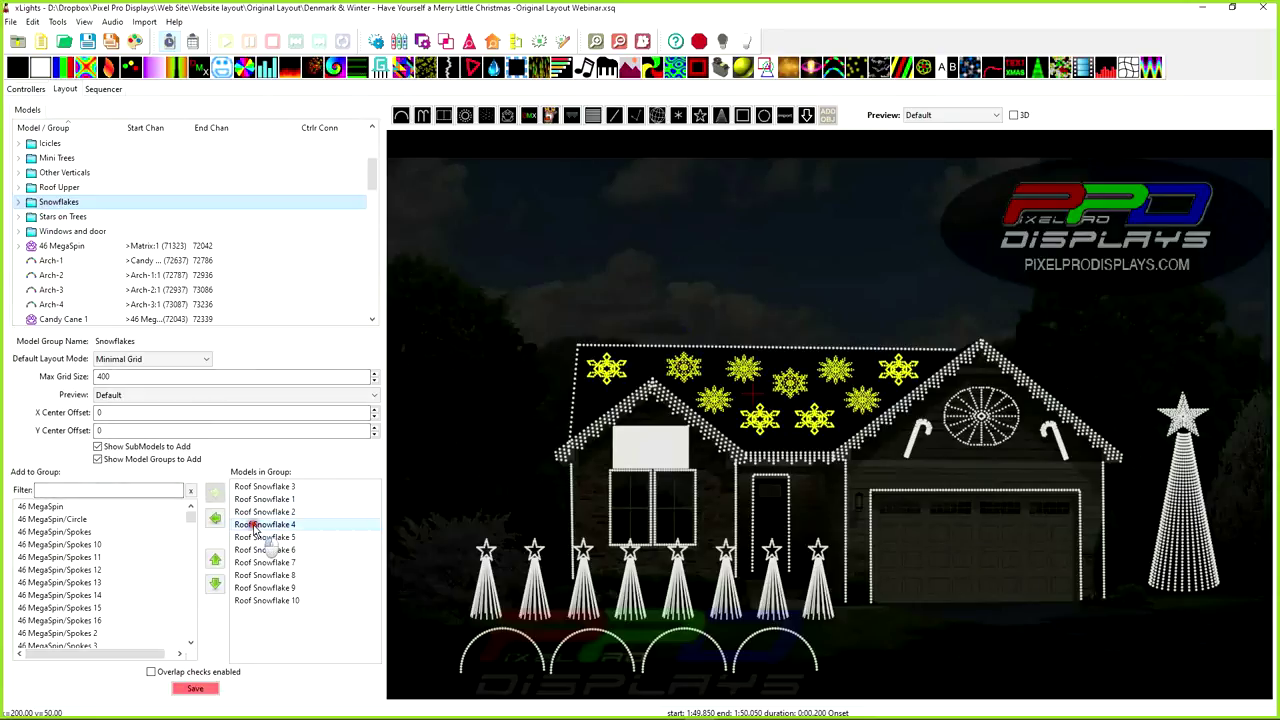
click(215, 559)
click(215, 559)
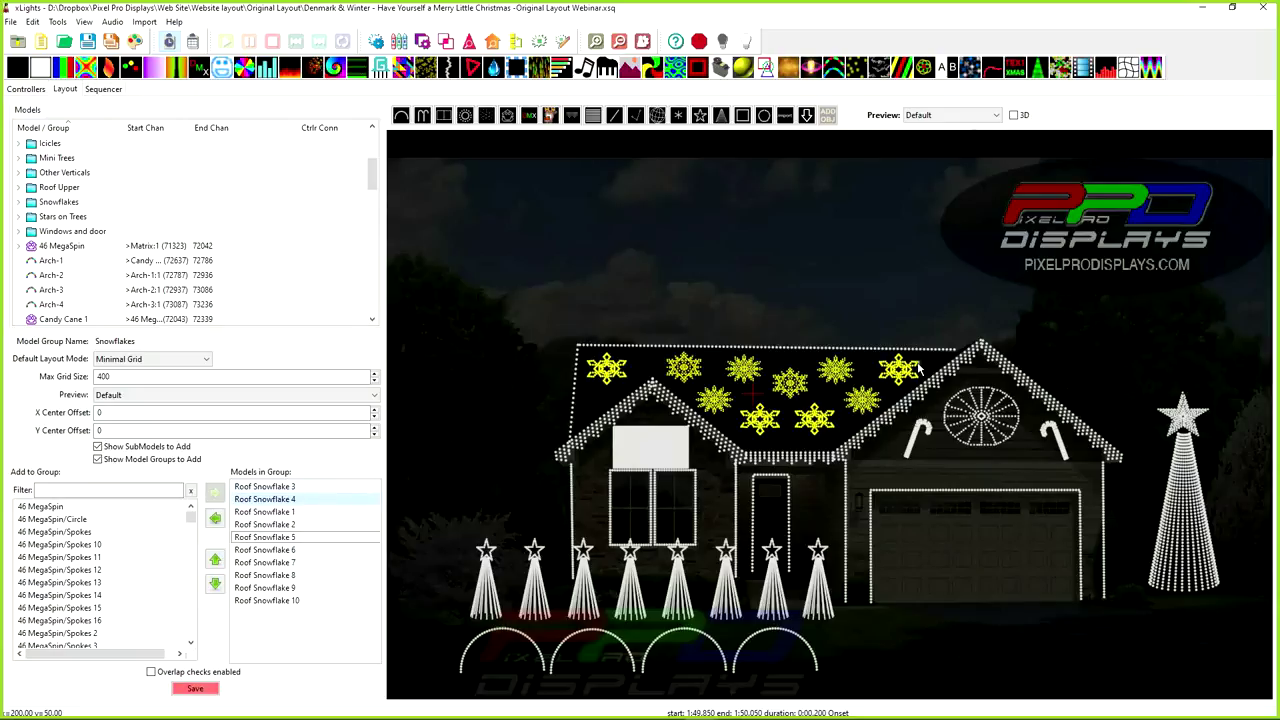
Identify the lower snowflake right of Roof Snowflake 4 and move Roof Snowflake 8 up to third place in the Snowflakes group
click(712, 404)
click(715, 401)
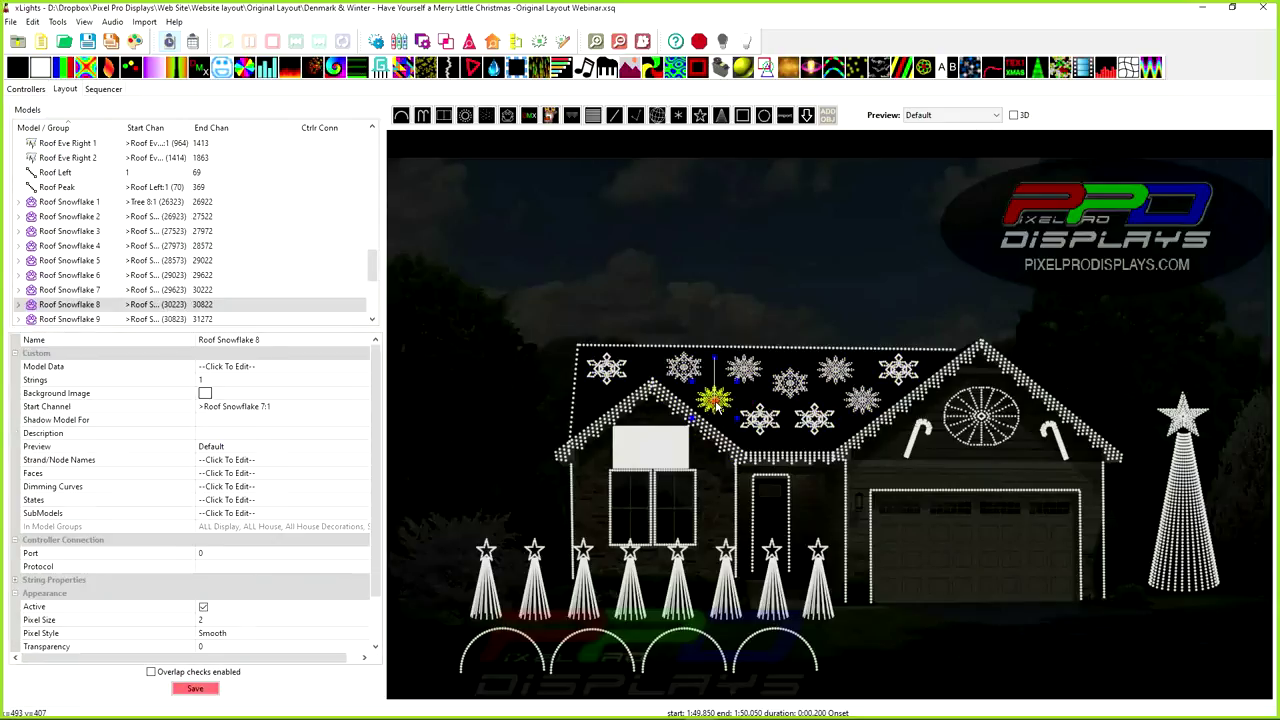
scroll(49, 290, down, 3)
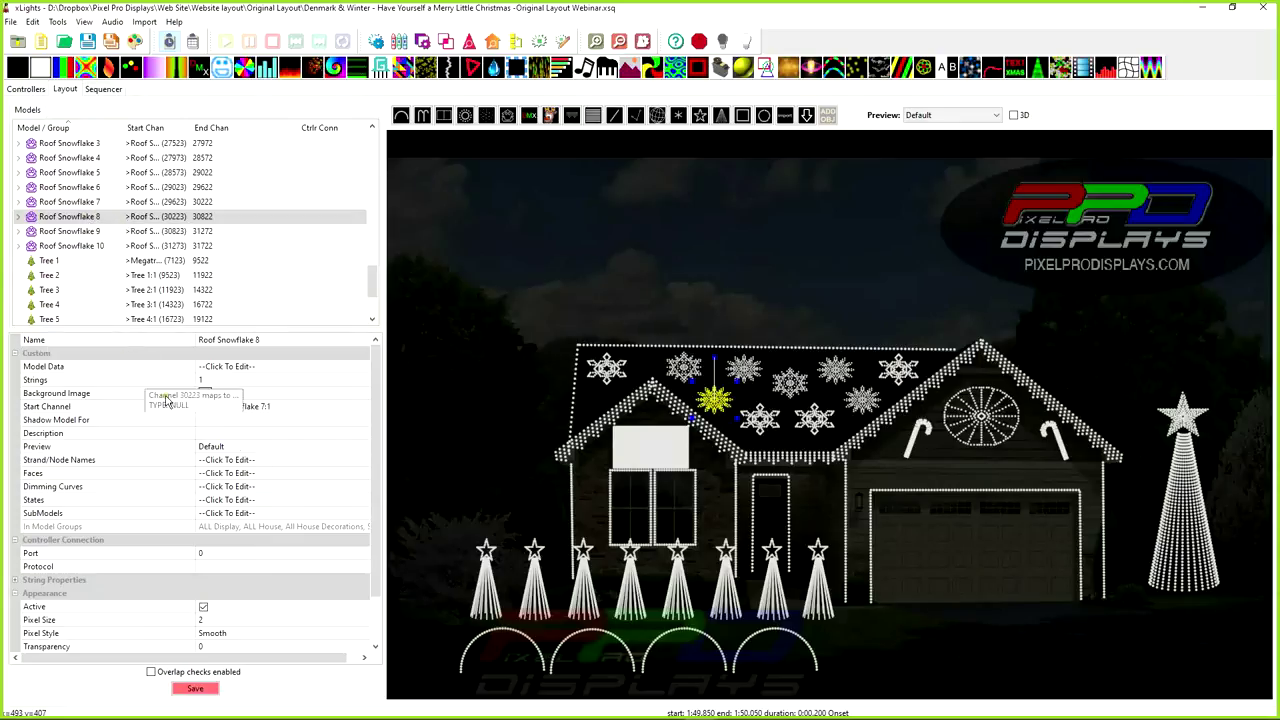
scroll(90, 218, up, 10)
scroll(59, 310, up, 4)
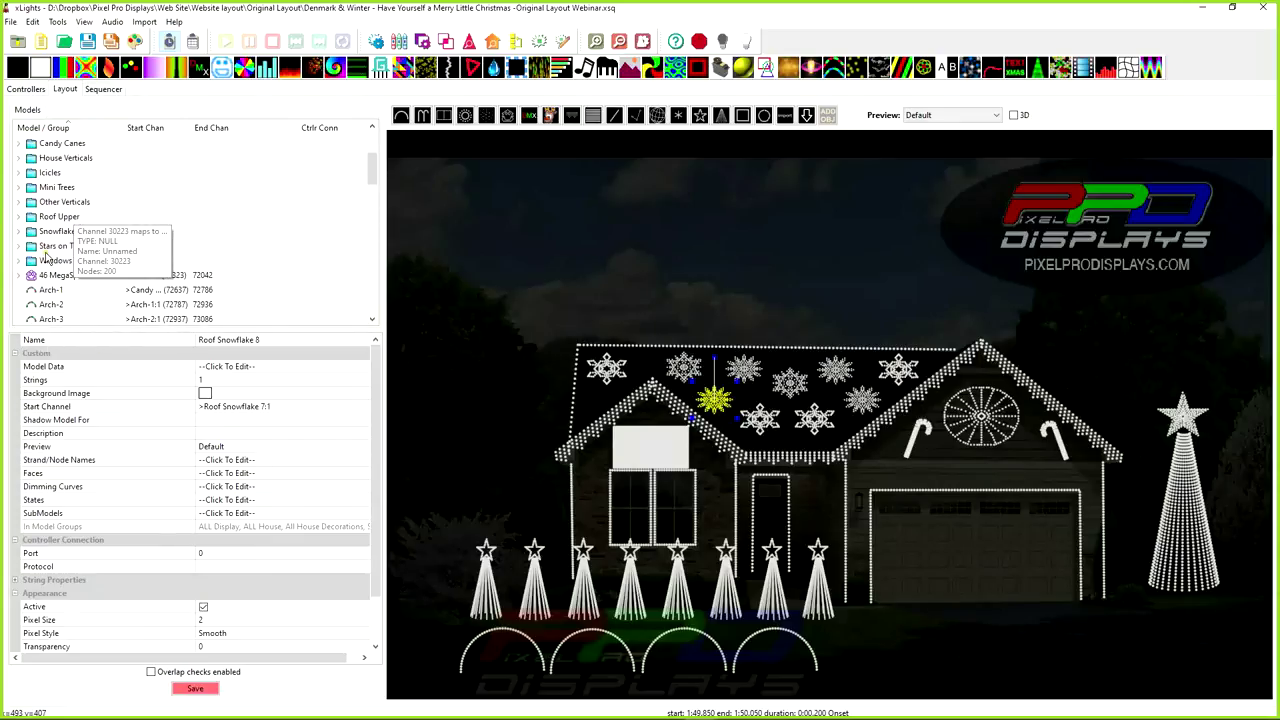
click(47, 233)
click(262, 575)
click(217, 560)
click(217, 560)
click(217, 560)
click(217, 560)
click(217, 560)
Identify the upper snowflake following Roof Snowflake 8 on the roof and move Roof Snowflake 7 up to fourth place in the Snowflakes group
click(743, 370)
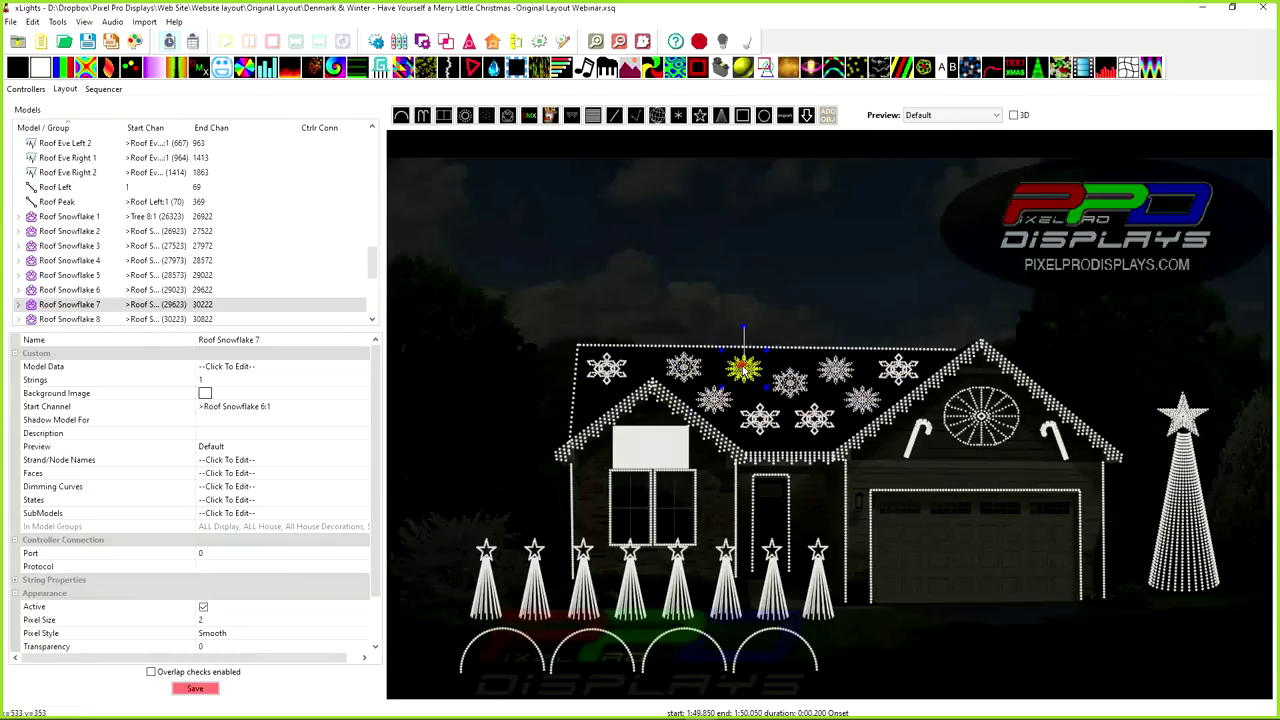
scroll(100, 220, up, 10)
scroll(80, 200, down, 4)
click(55, 175)
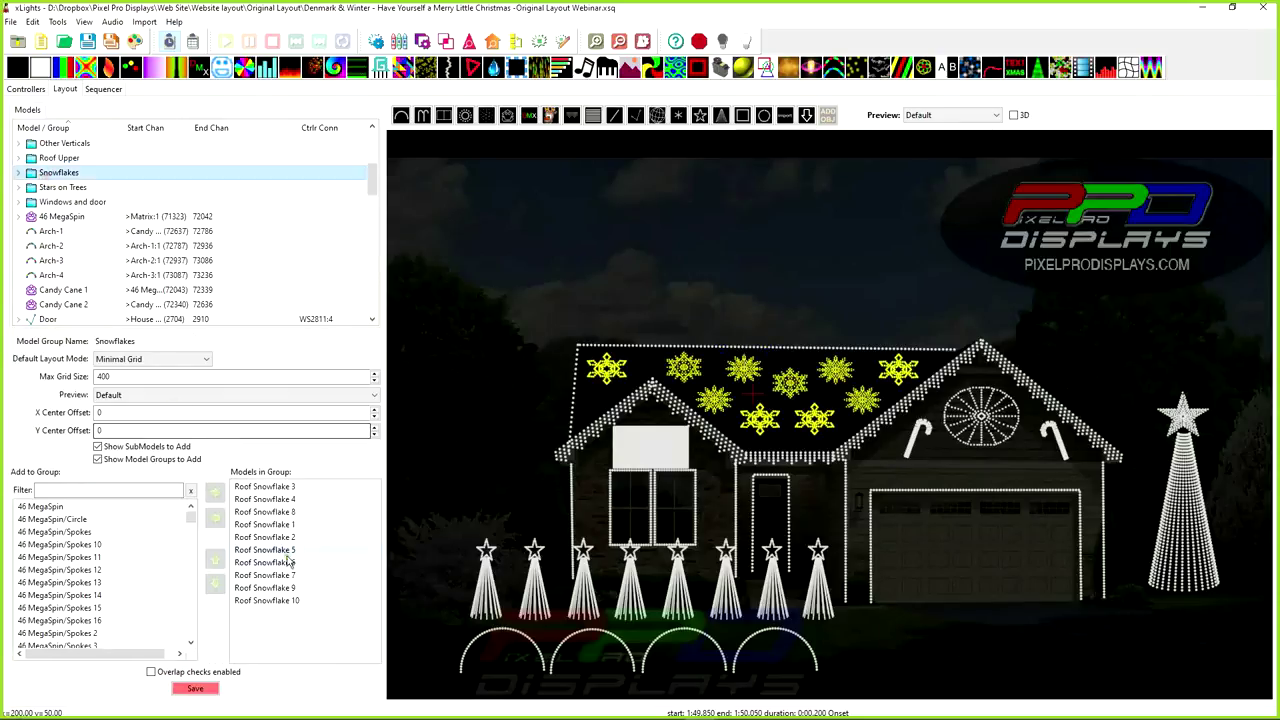
click(274, 577)
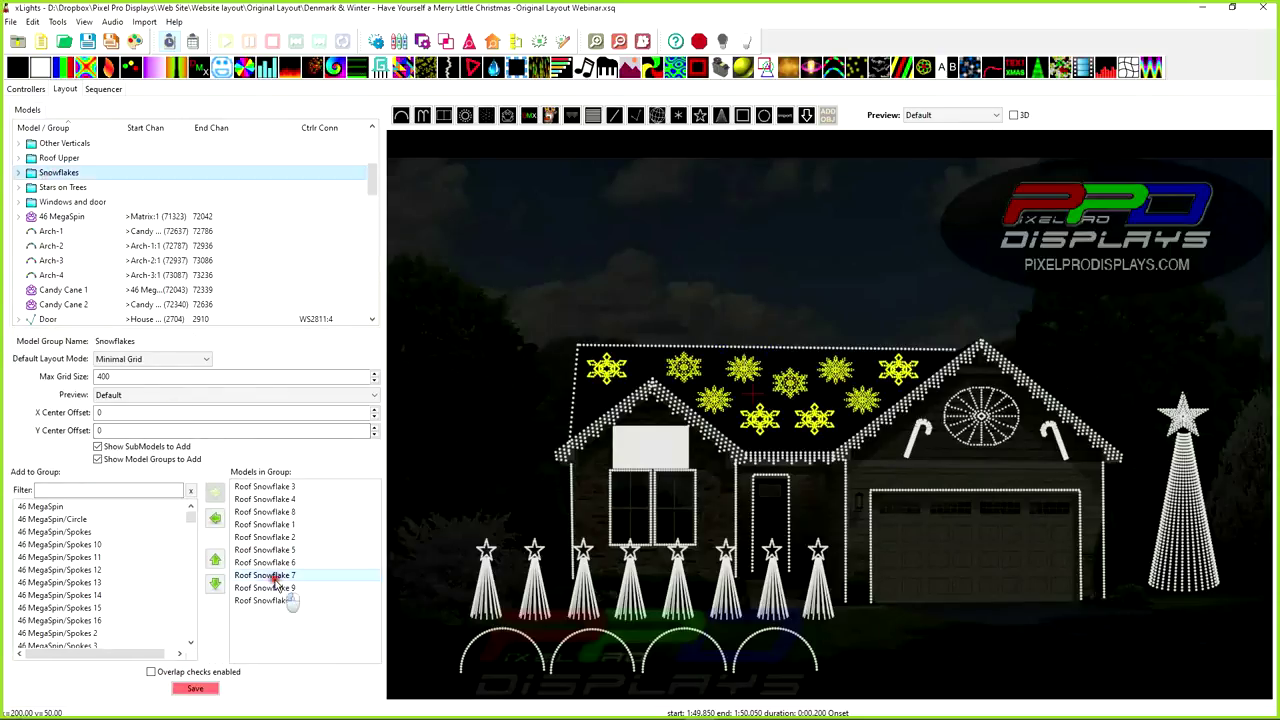
click(217, 561)
click(217, 561)
click(217, 561)
click(217, 561)
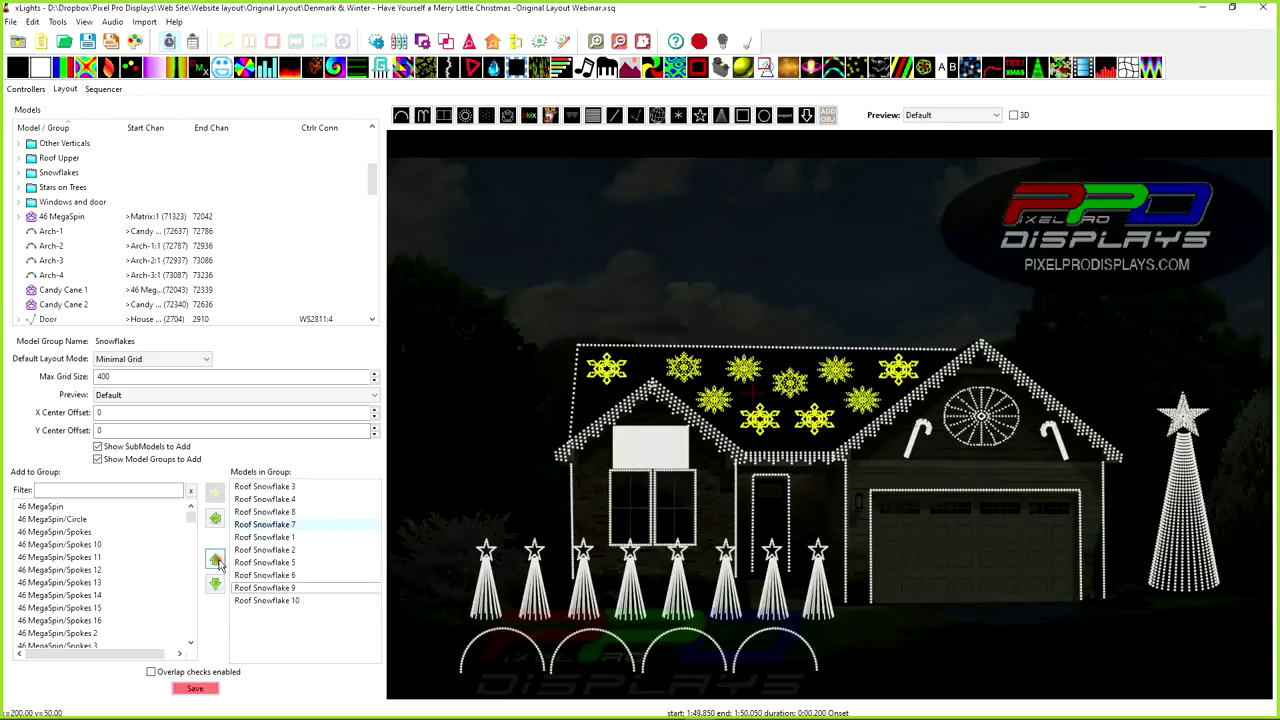
Identify the left one of the two lowest roof snowflakes and move Roof Snowflake 9 directly below Roof Snowflake 7 in the Snowflakes group
click(757, 416)
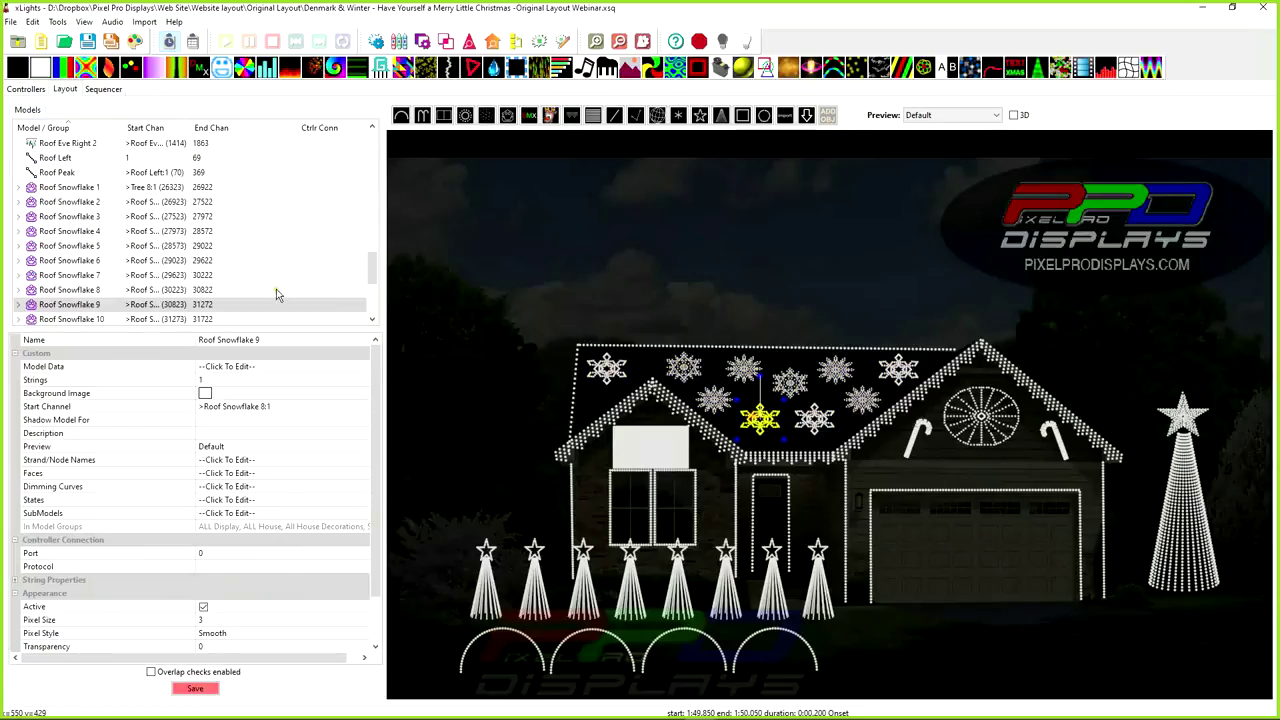
scroll(133, 283, up, 10)
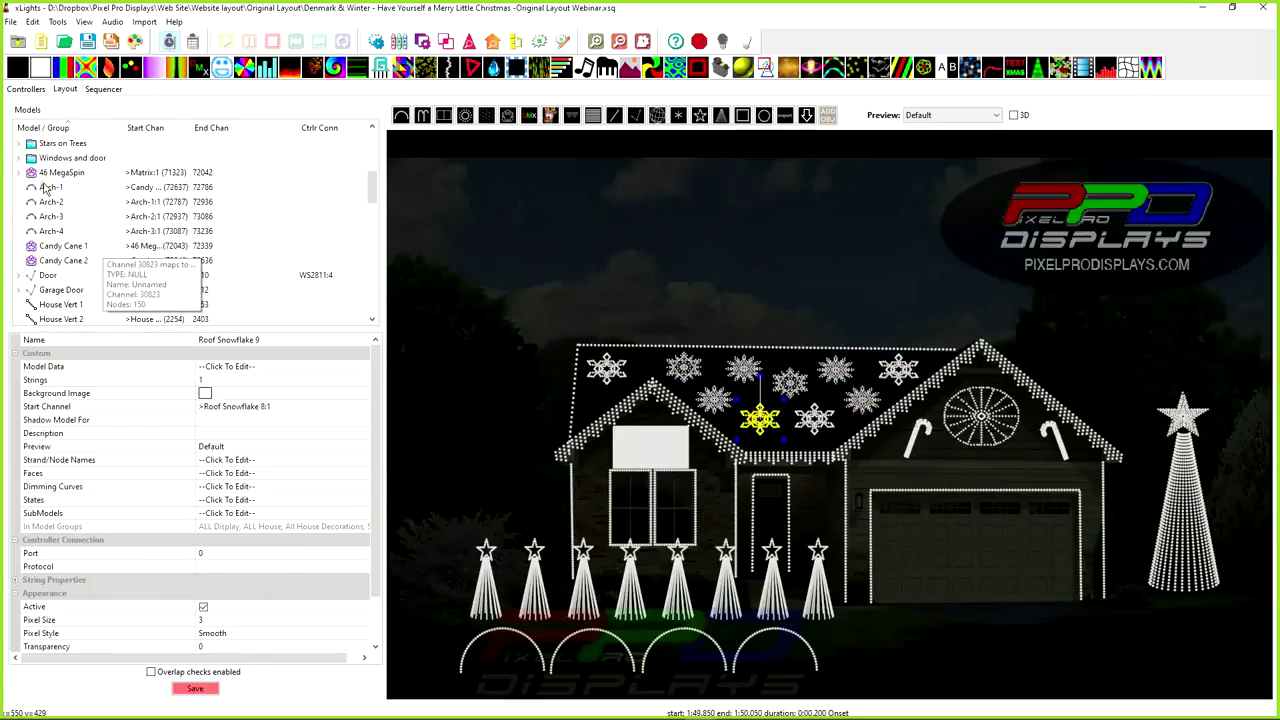
scroll(43, 195, up, 2)
click(43, 218)
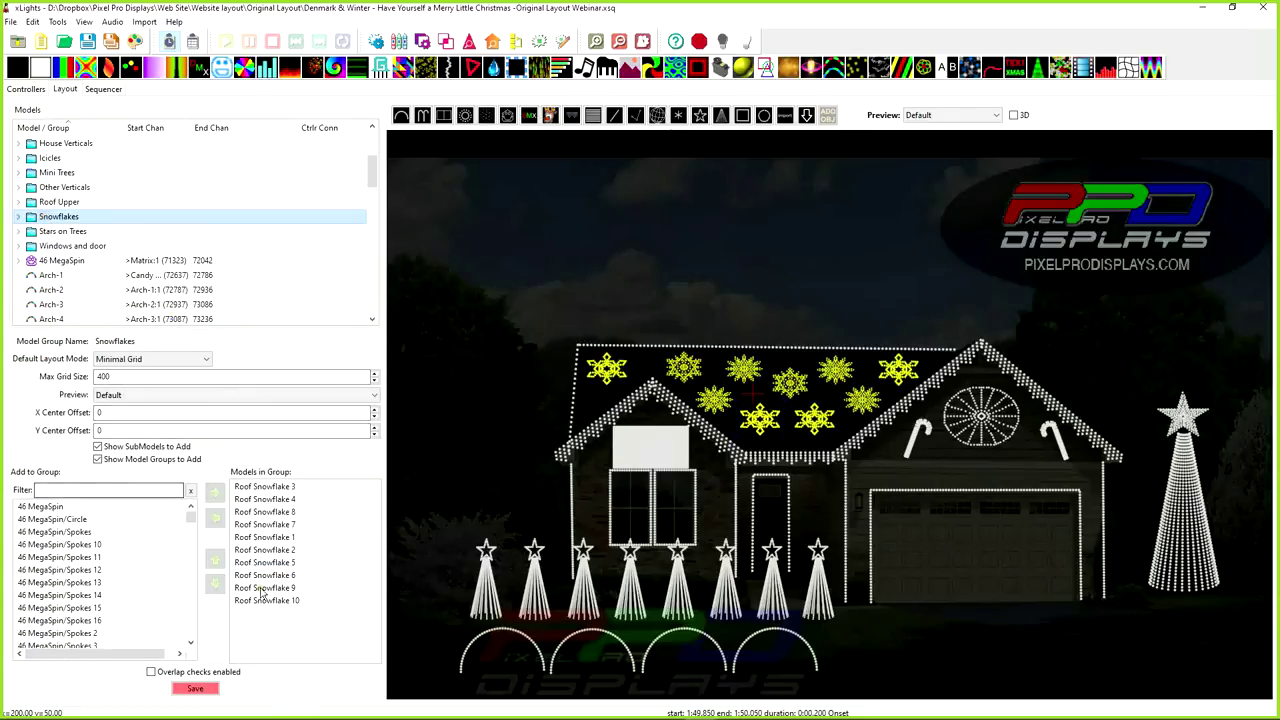
click(760, 418)
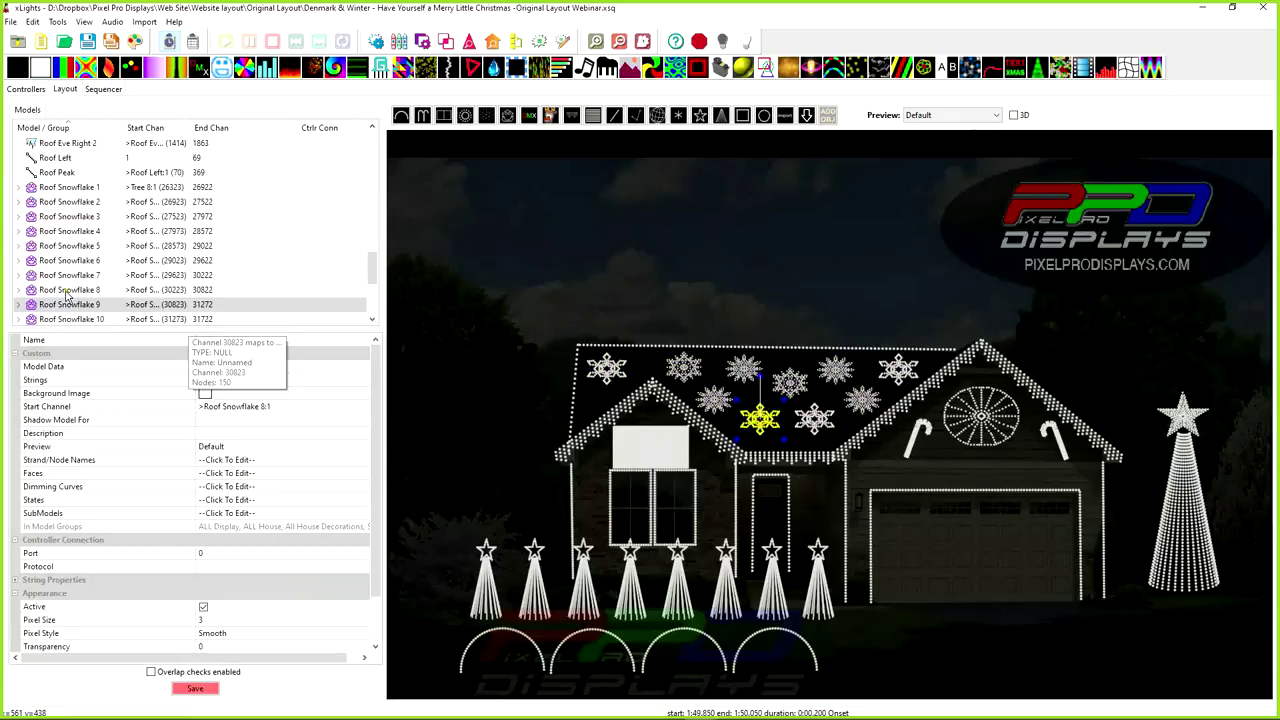
scroll(72, 222, up, 15)
scroll(72, 247, down, 2)
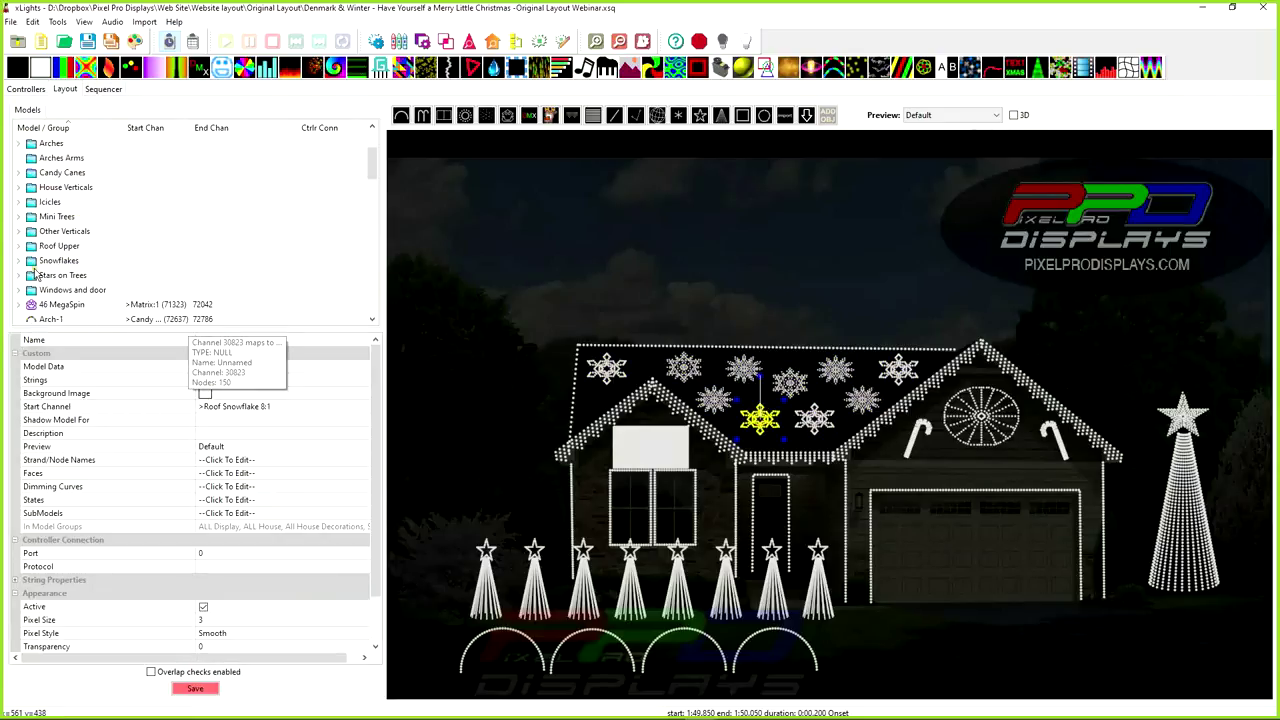
click(45, 262)
click(275, 588)
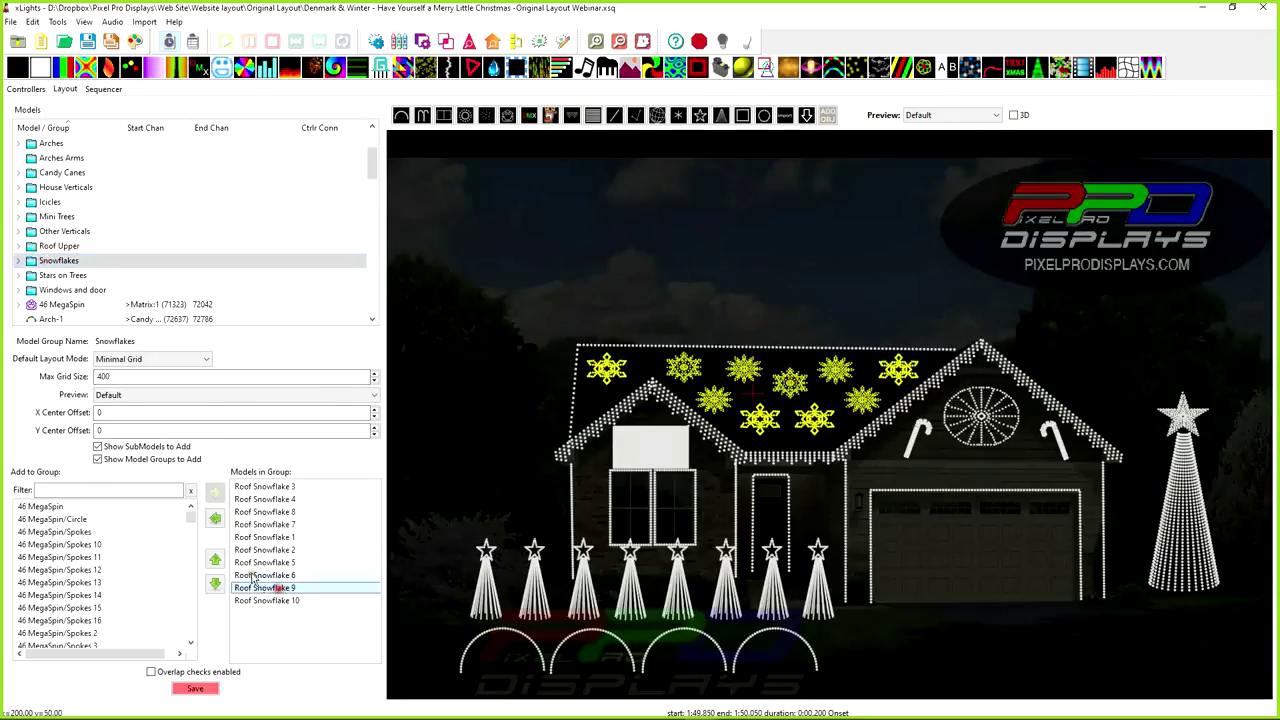
click(222, 562)
click(222, 562)
click(222, 562)
click(222, 562)
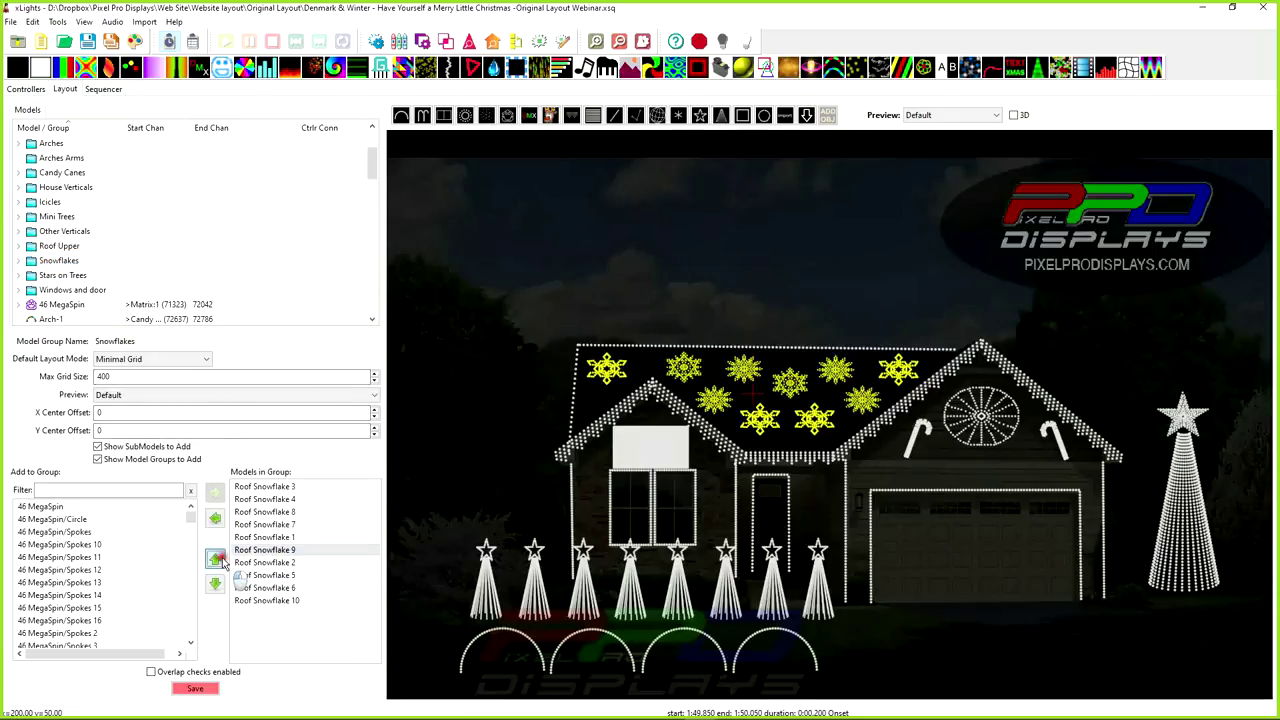
Identify the snowflake in the middle of the roof and check its place in the Snowflakes group's model order
click(788, 384)
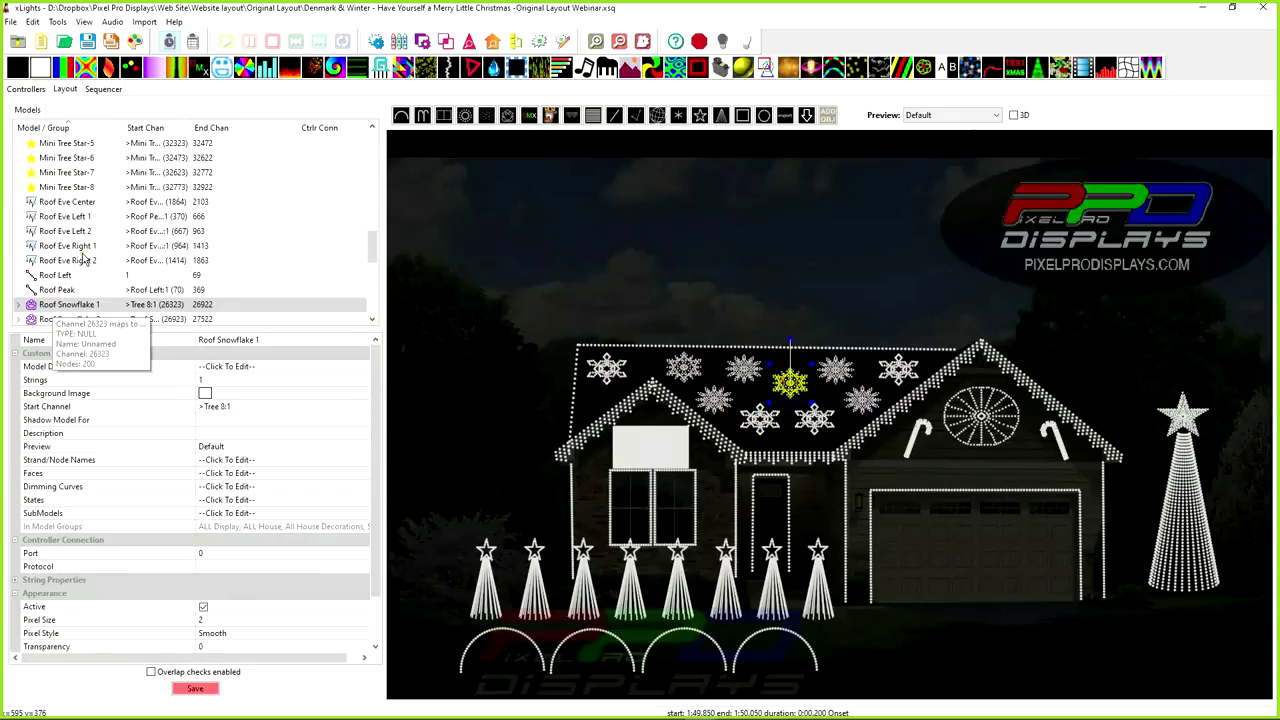
scroll(80, 252, up, 10)
scroll(43, 313, down, 2)
click(45, 263)
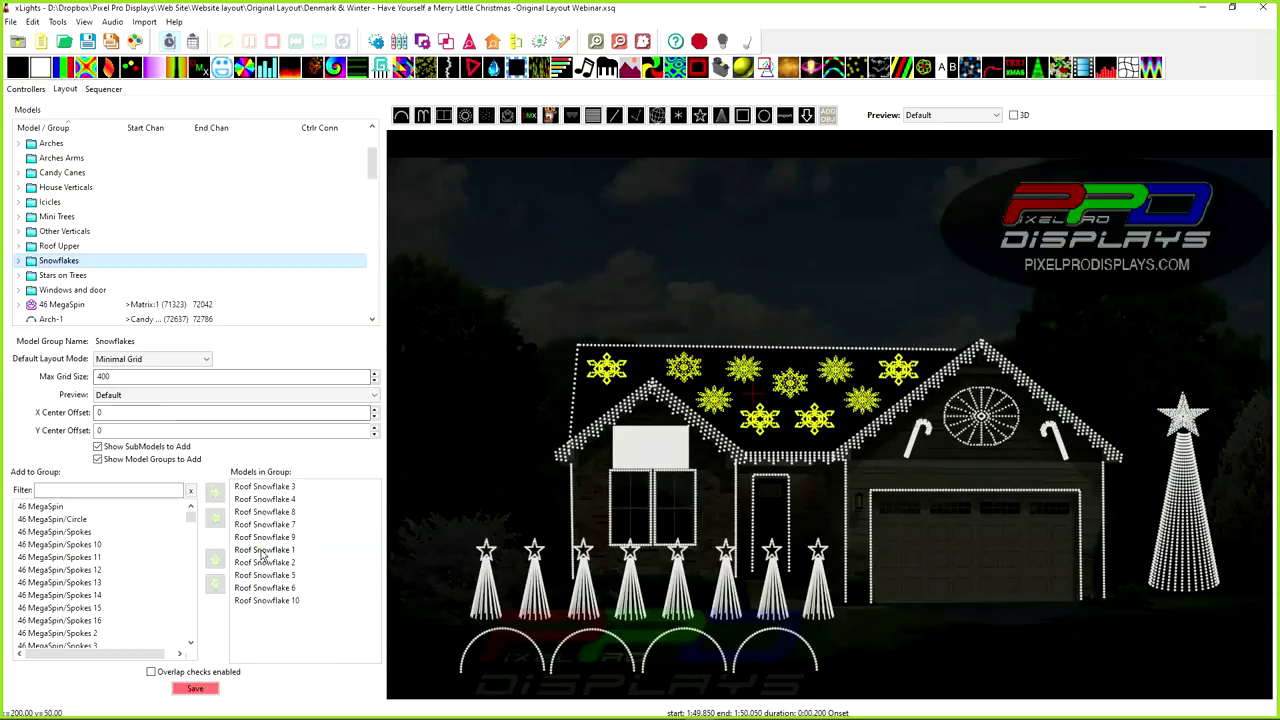
click(266, 588)
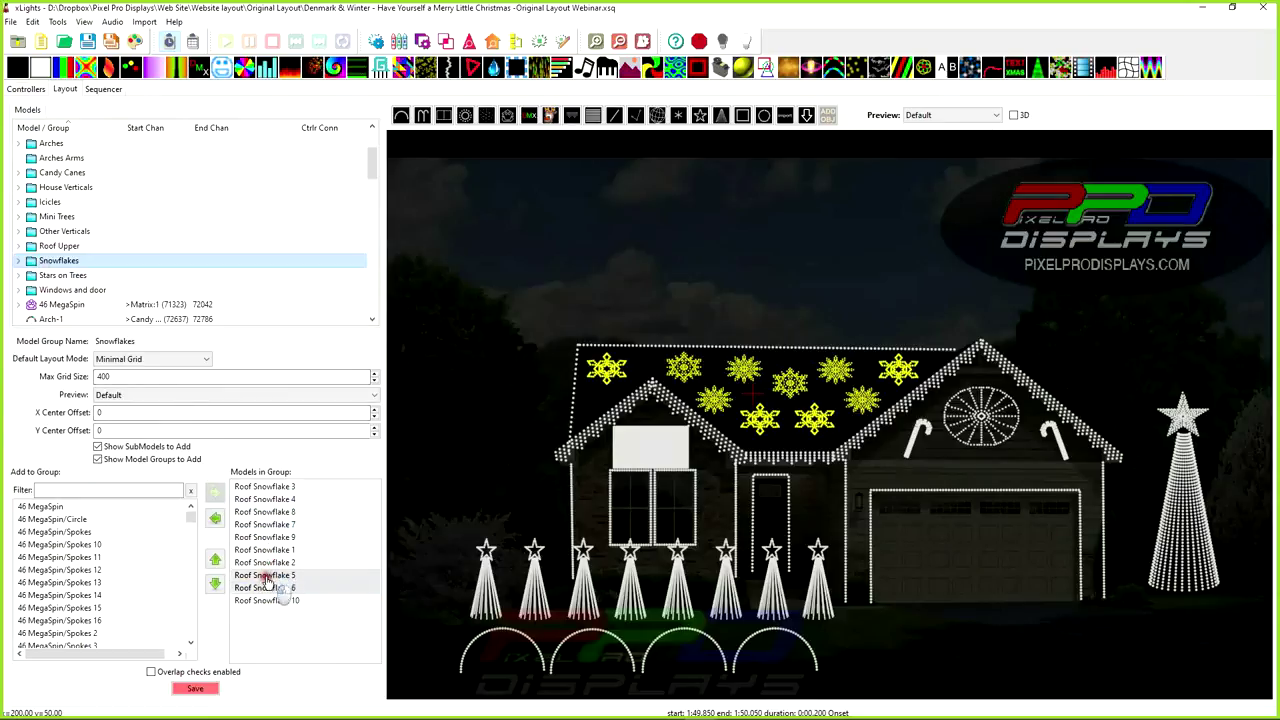
click(262, 551)
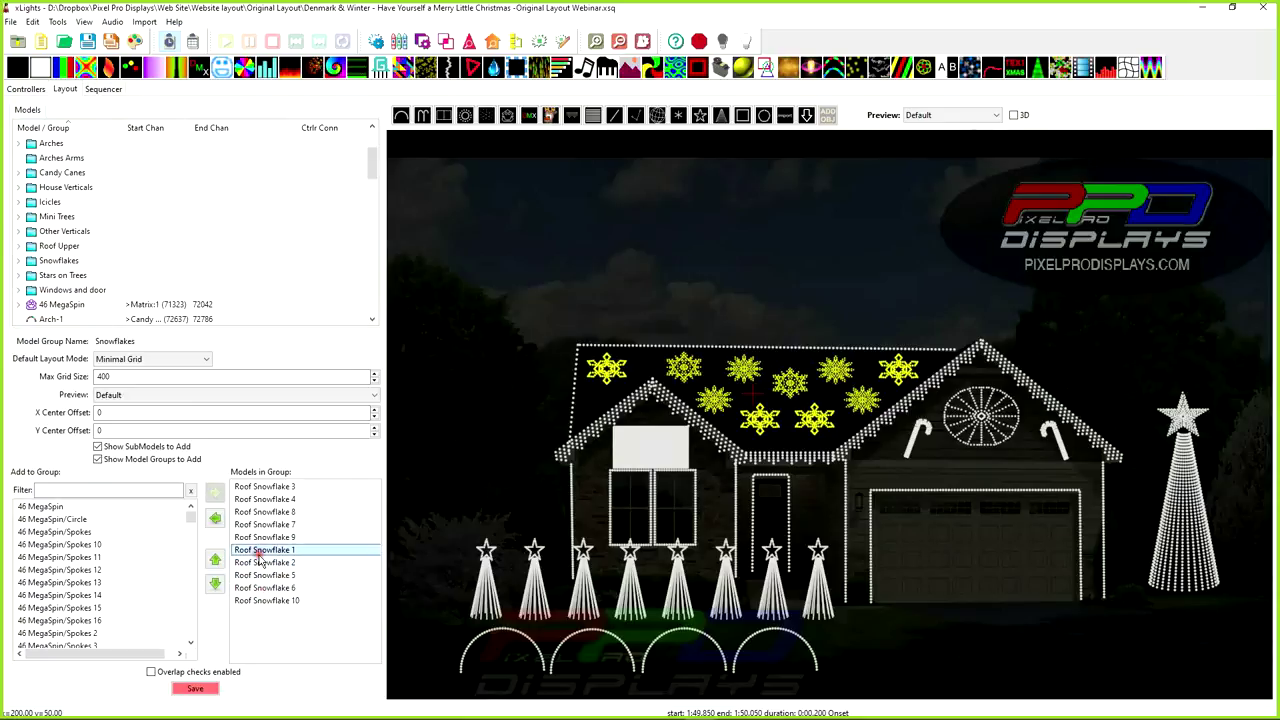
click(792, 380)
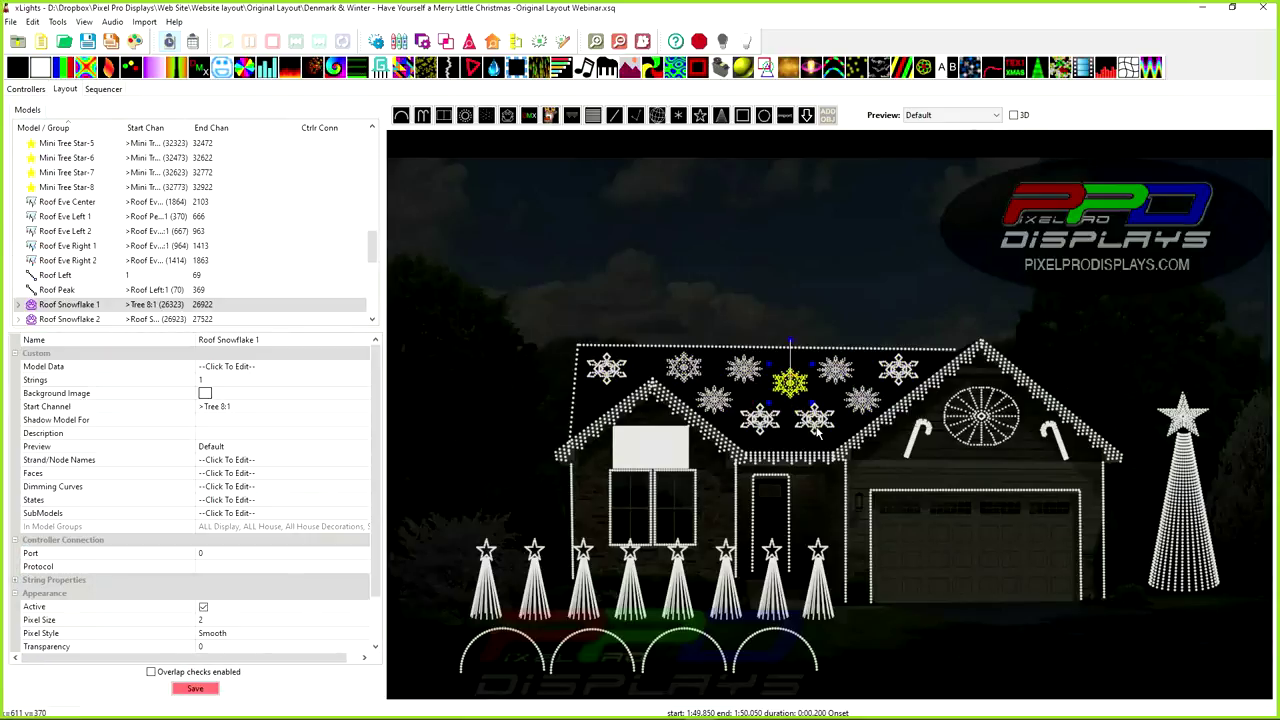
Identify the right one of the two lowest roof snowflakes and move Roof Snowflake 5 directly below Roof Snowflake 1 in the Snowflakes group
click(815, 420)
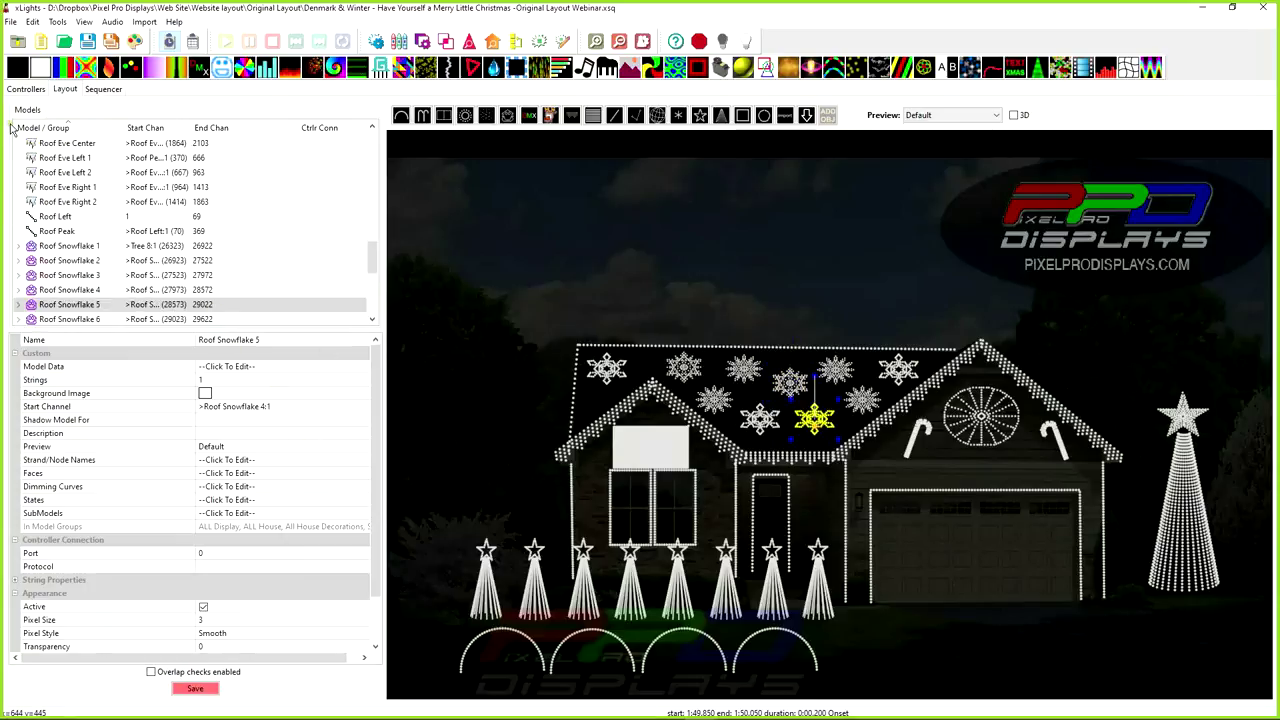
scroll(80, 172, up, 10)
scroll(55, 310, down, 2)
click(50, 260)
click(250, 563)
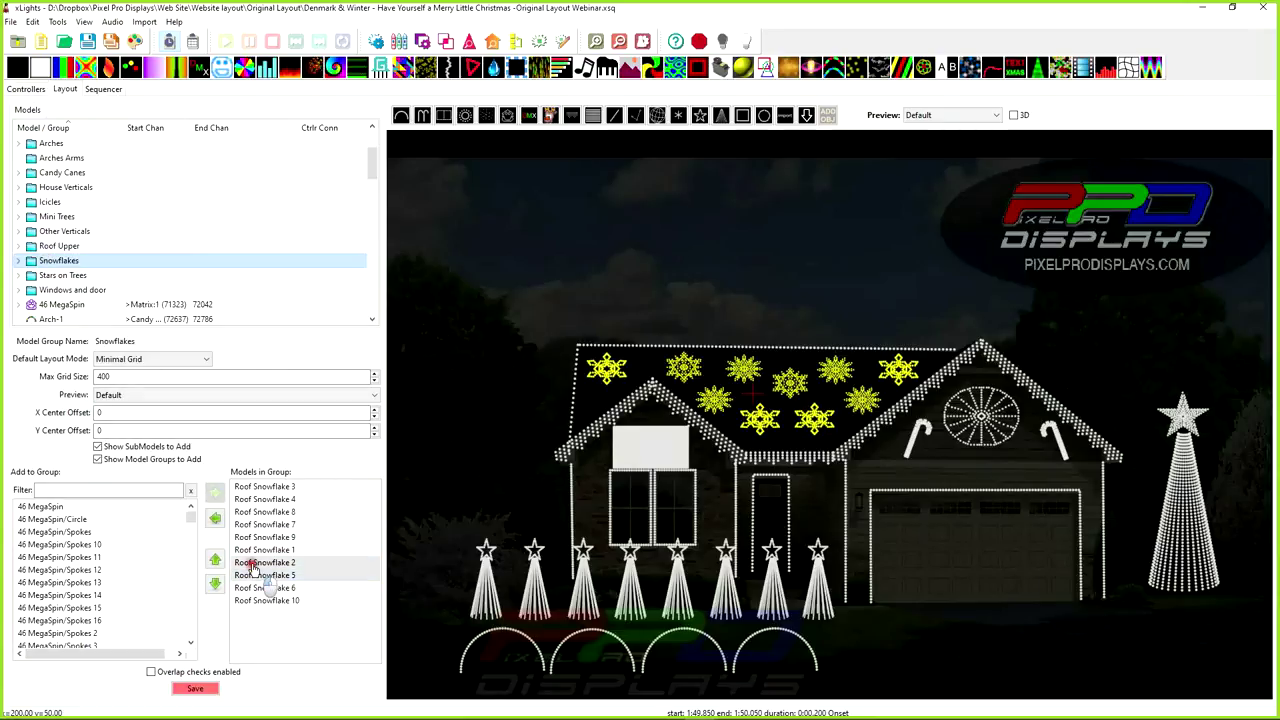
drag(252, 567, 251, 566)
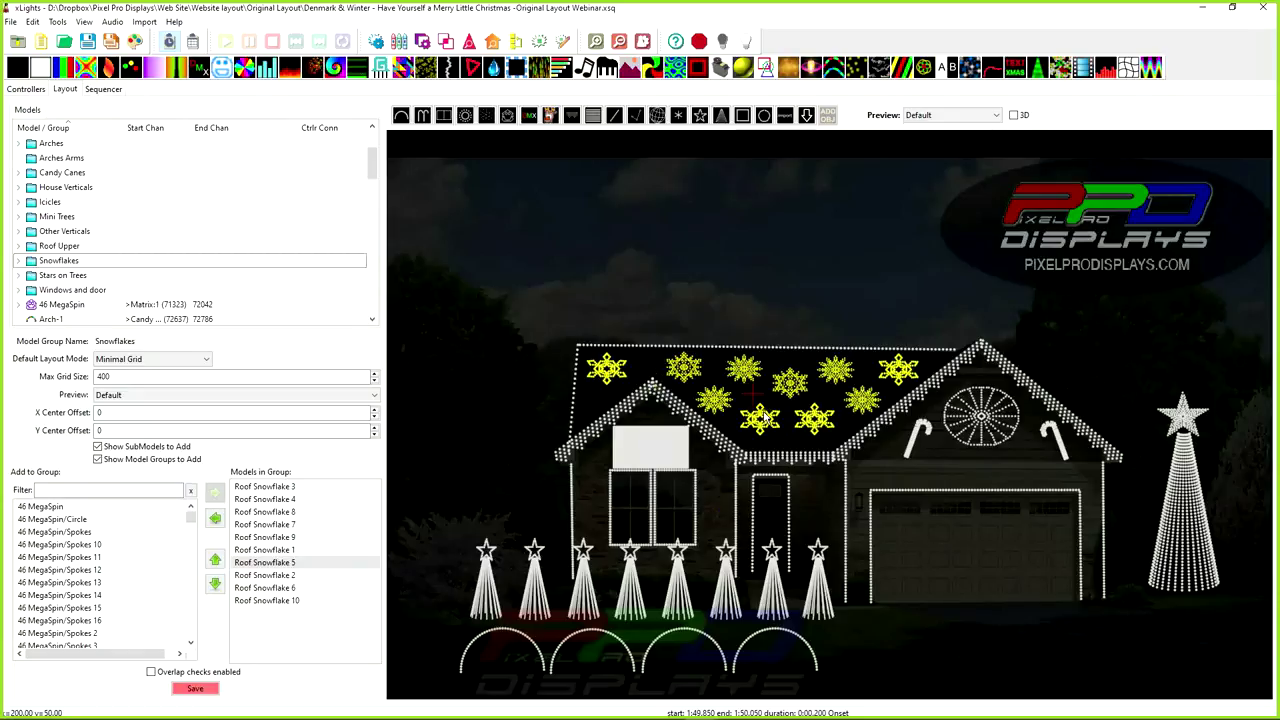
Identify the upper snowflake right of the roof's middle one and check its place in the Snowflakes group's model order
click(832, 366)
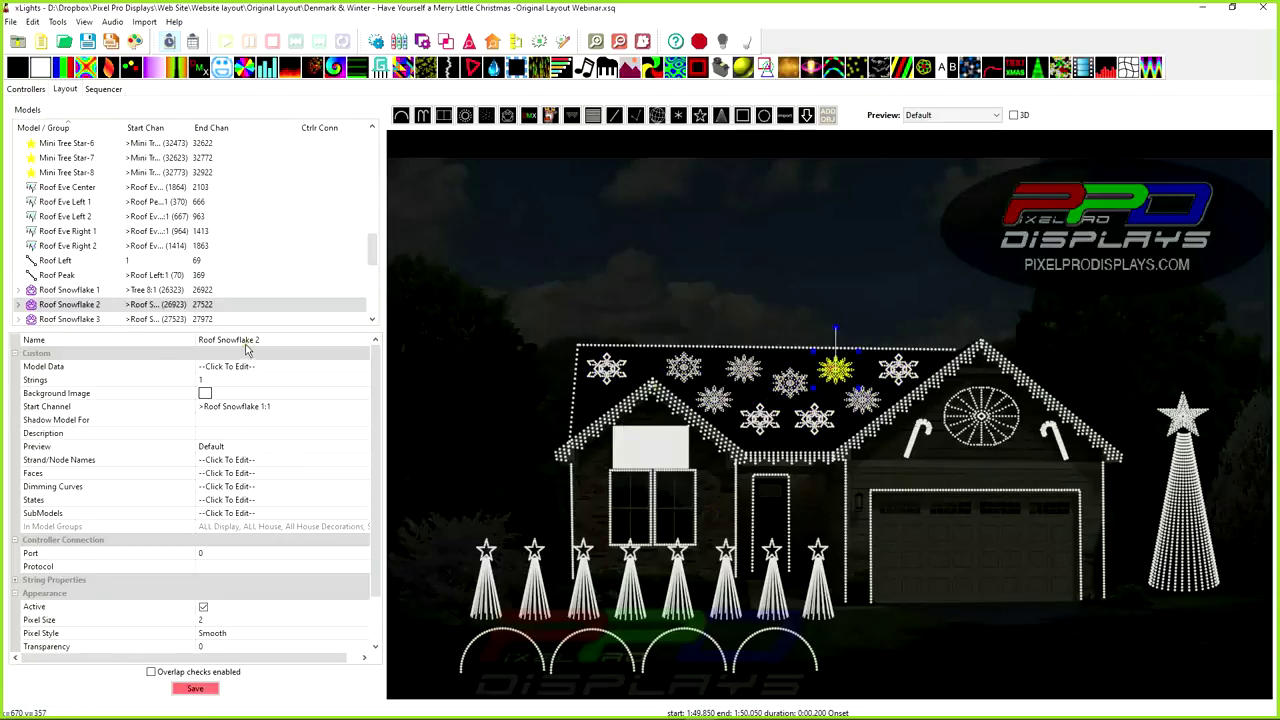
scroll(45, 192, up, 10)
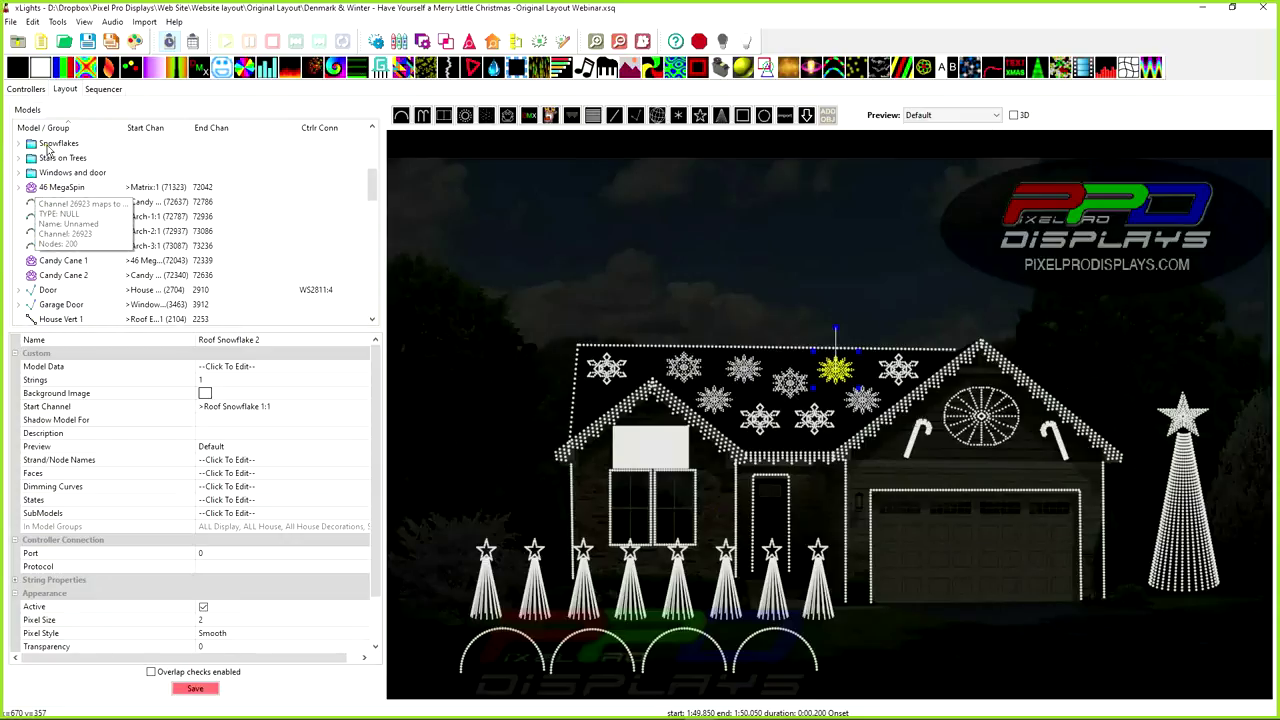
click(47, 147)
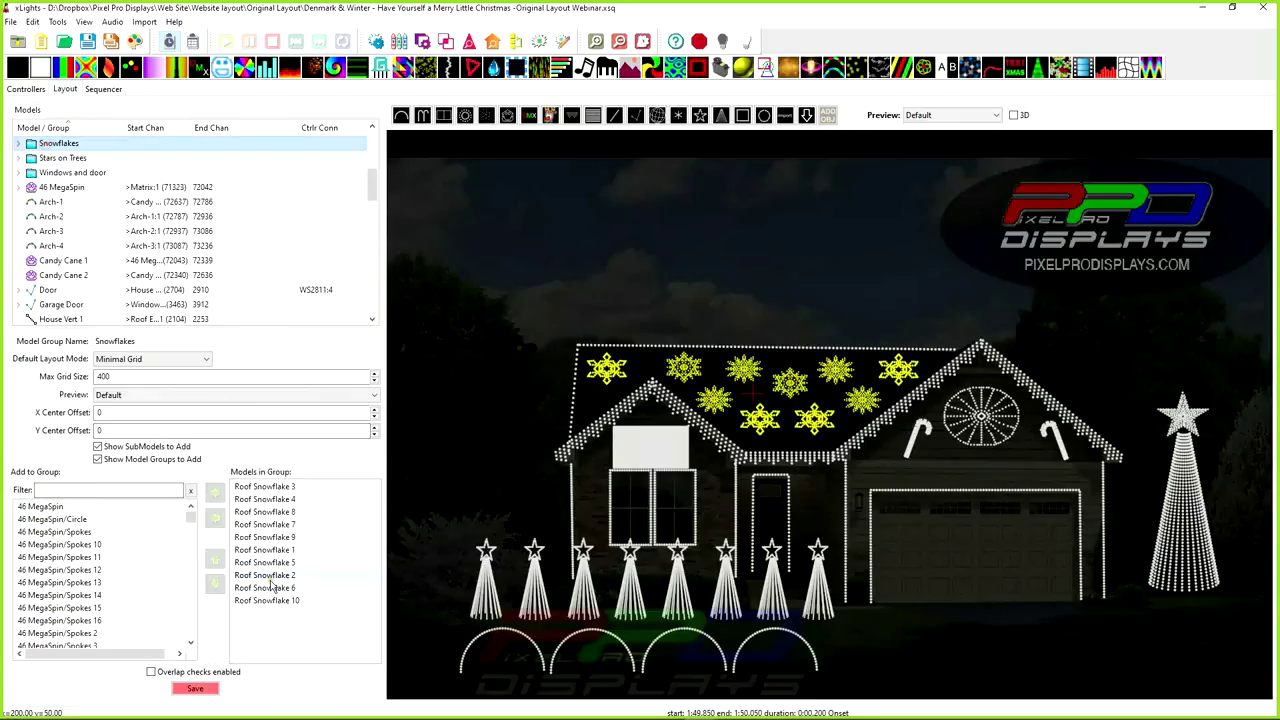
Identify the lower snowflake right of the roof's middle one and check its place in the Snowflakes group's model order
click(857, 404)
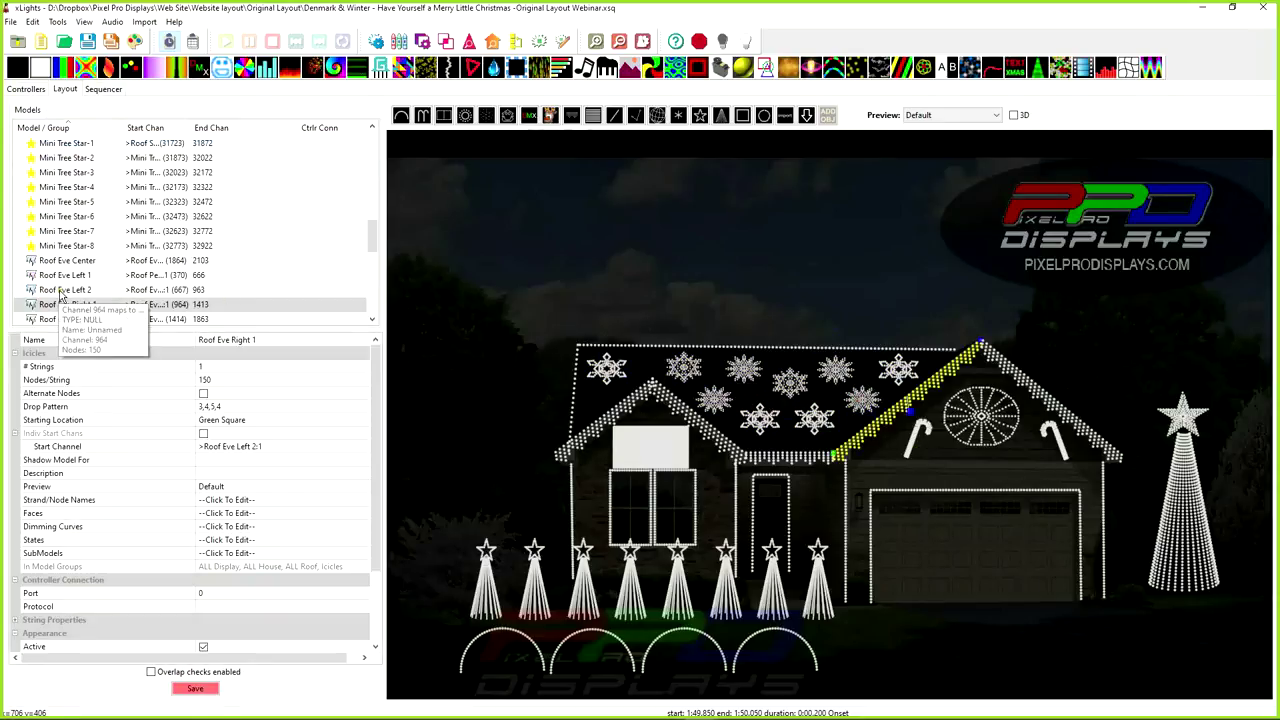
click(874, 401)
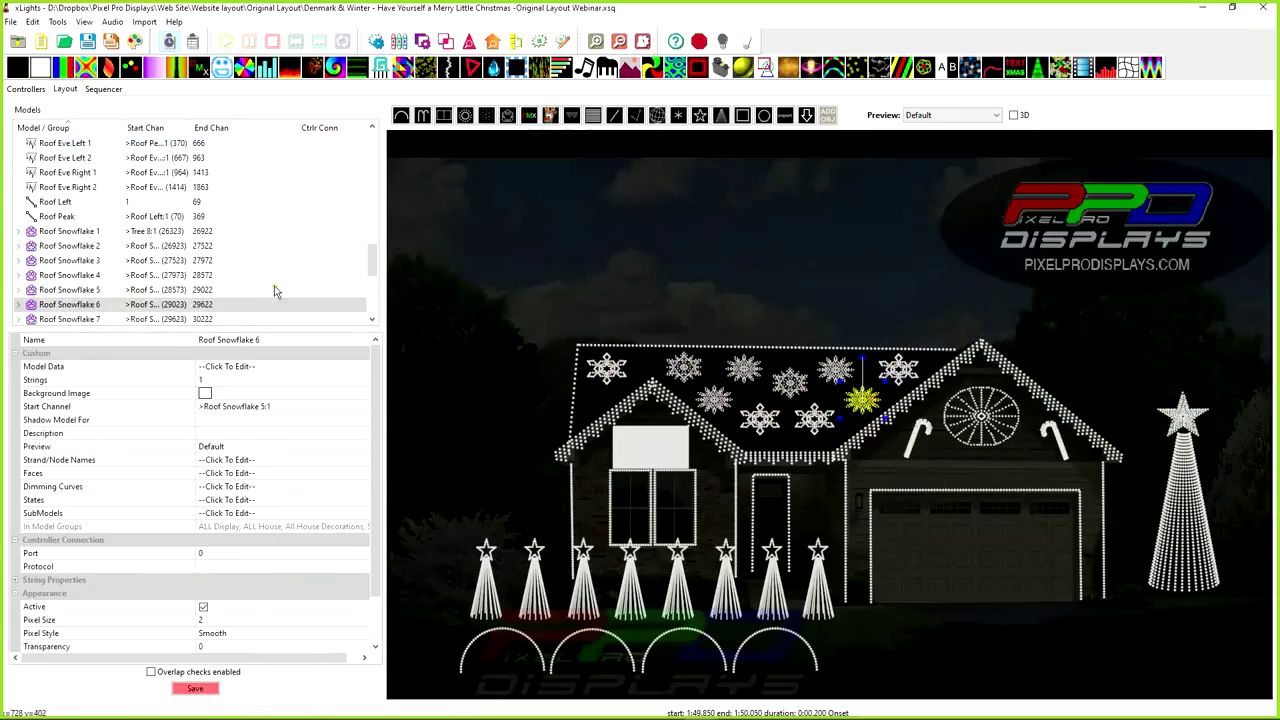
scroll(58, 218, up, 10)
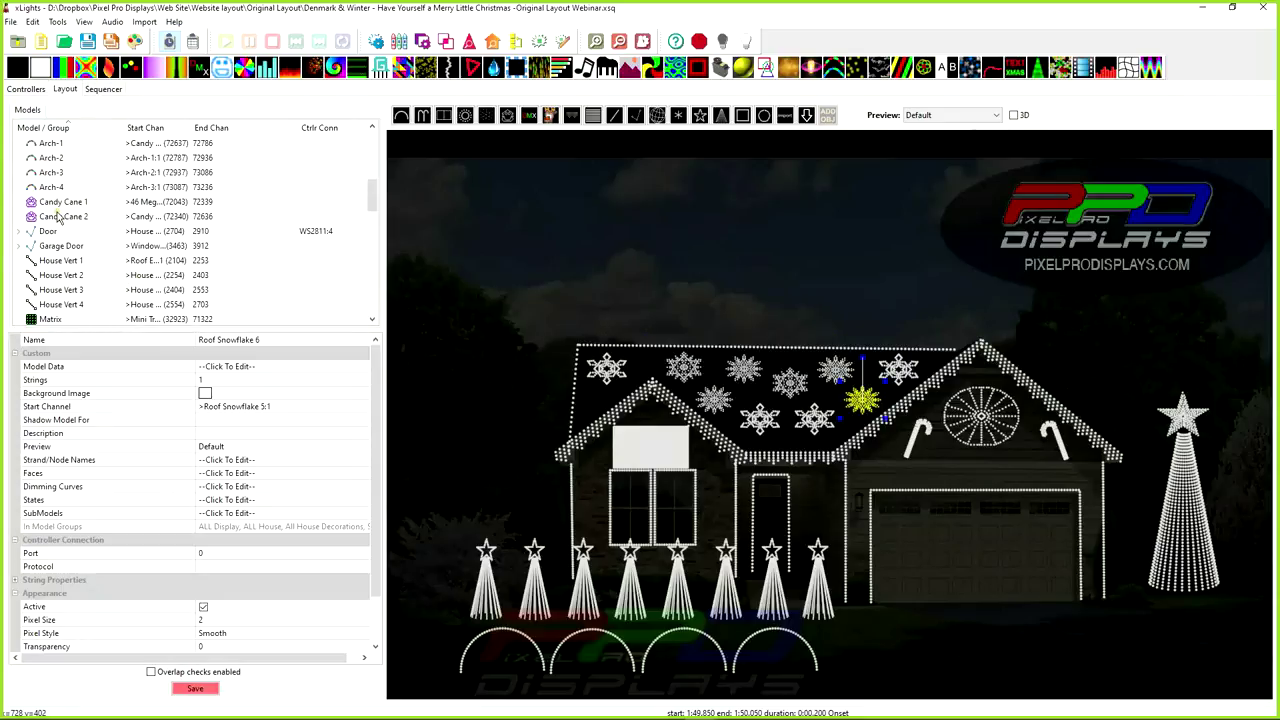
scroll(58, 218, up, 5)
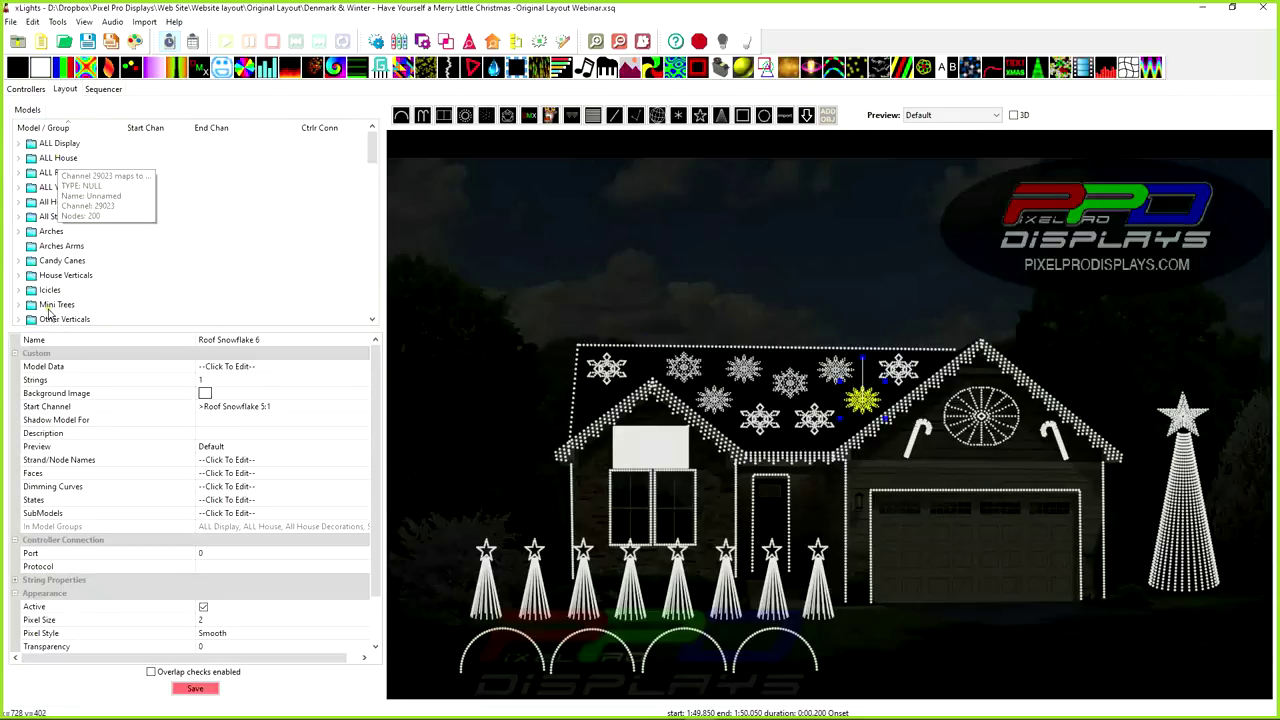
scroll(48, 312, down, 2)
click(55, 260)
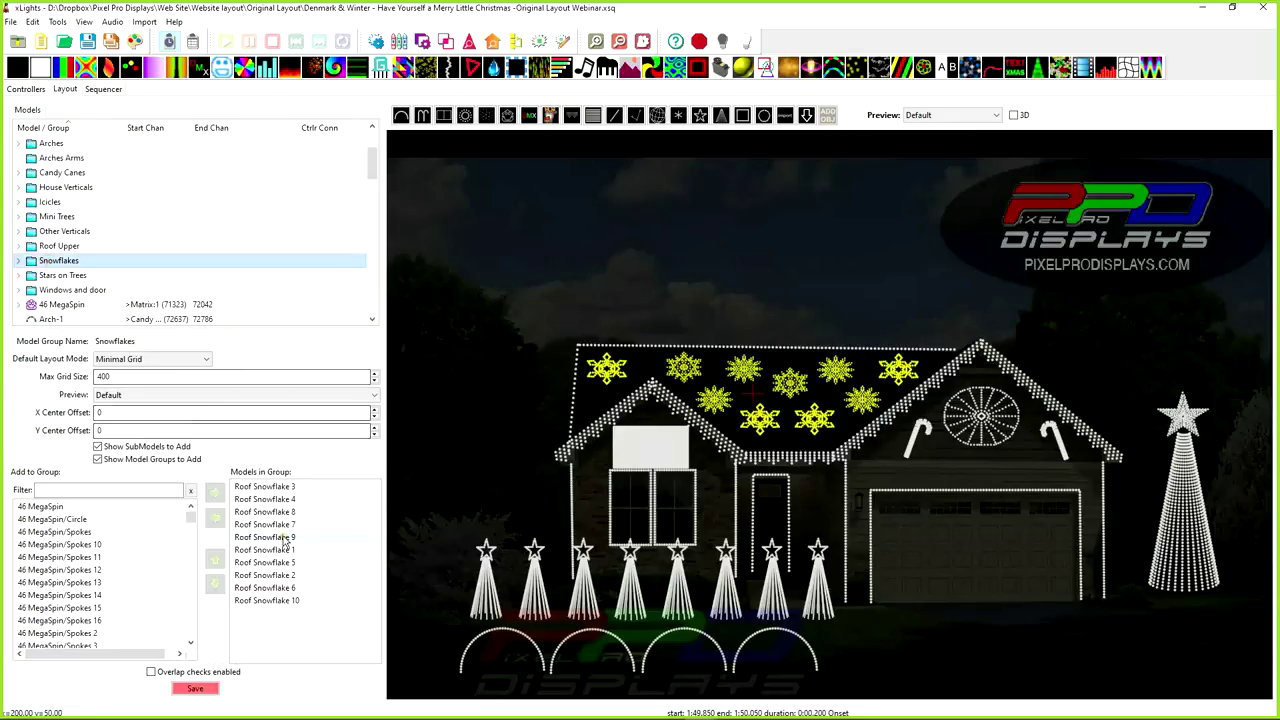
Check Roof Snowflake 6 and Roof Snowflake 10 at the end of the Snowflakes group and save the layout
click(264, 600)
click(267, 588)
click(282, 601)
click(195, 688)
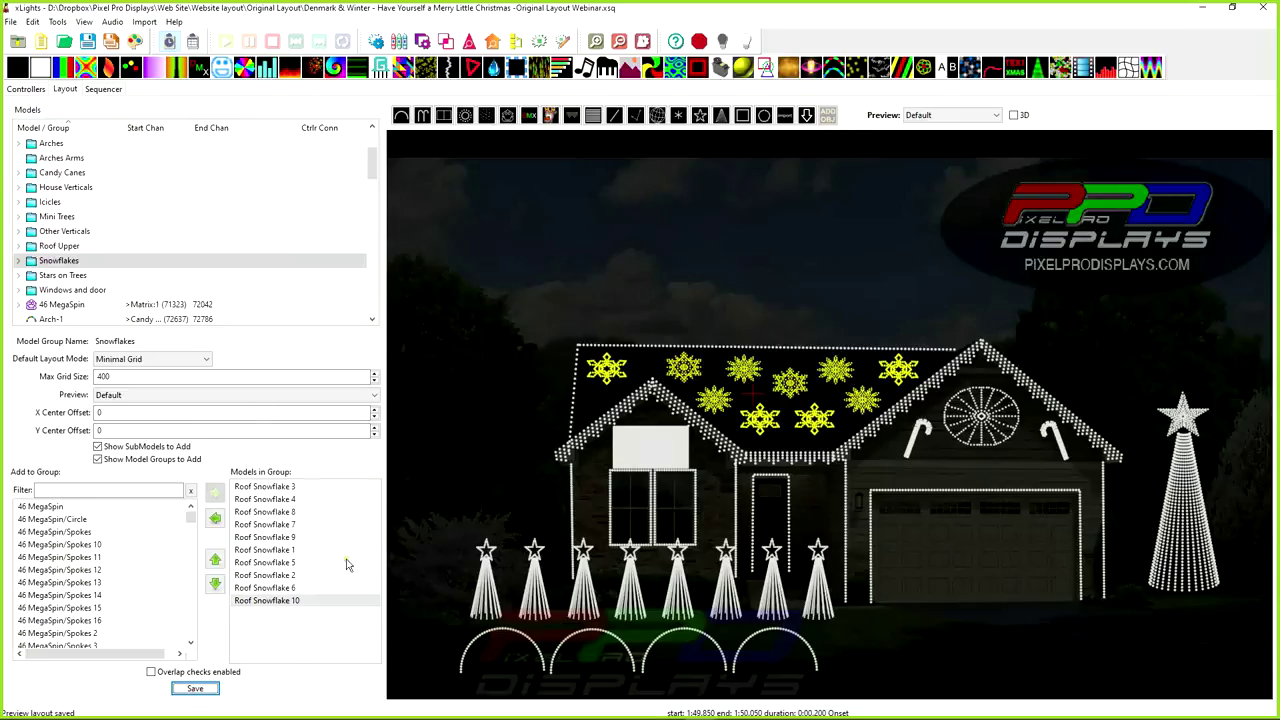
Return to the sequencer and locate the individual effects on the Roof Snowflake rows
click(103, 89)
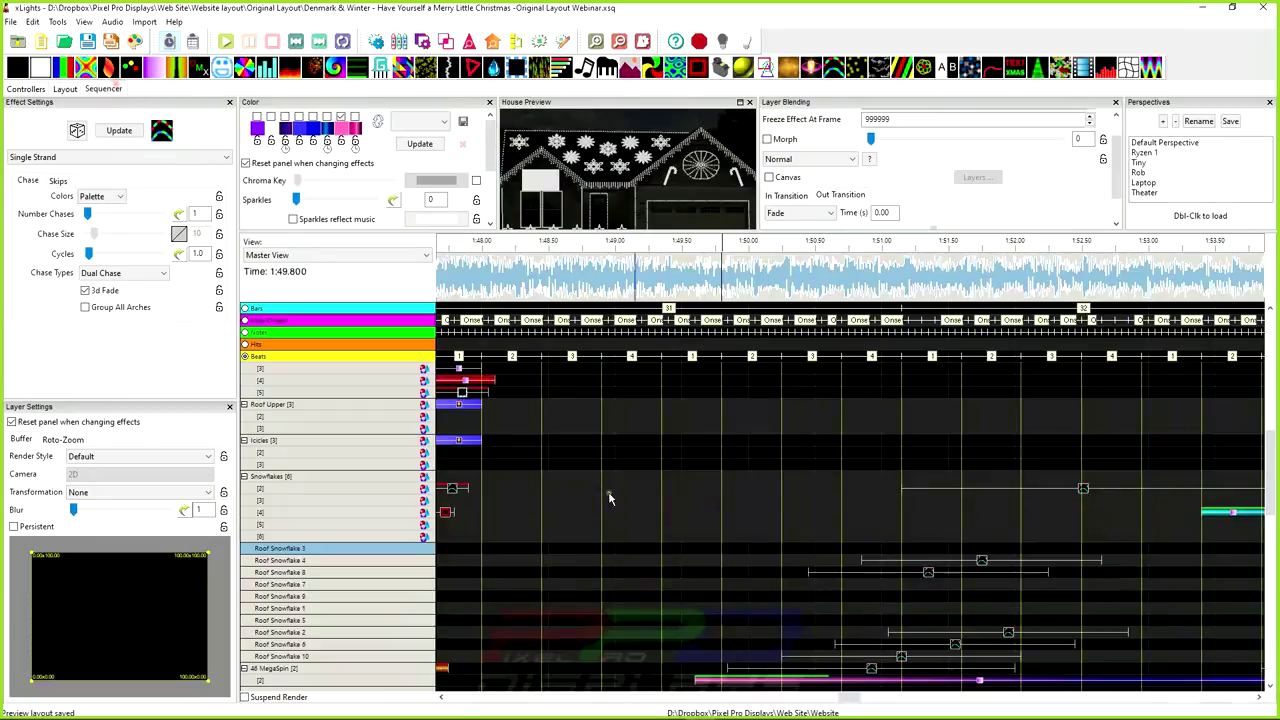
scroll(869, 566, down, 5)
scroll(869, 566, down, 3)
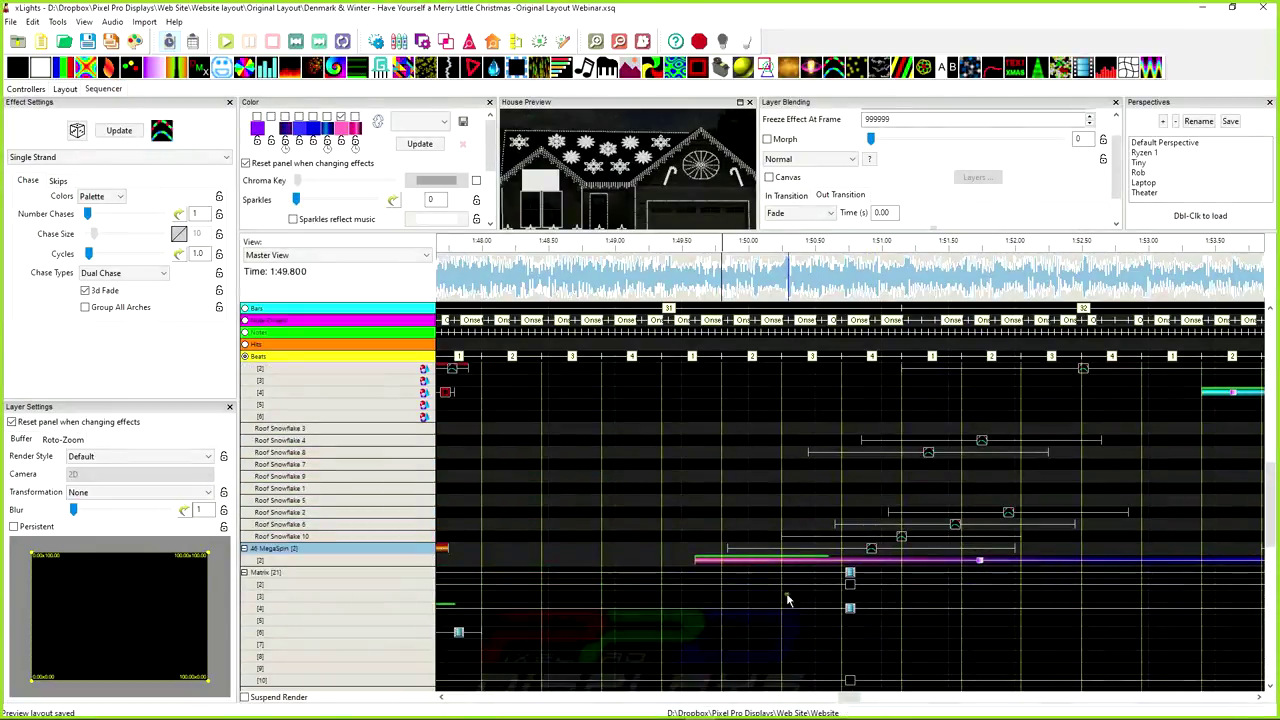
click(782, 549)
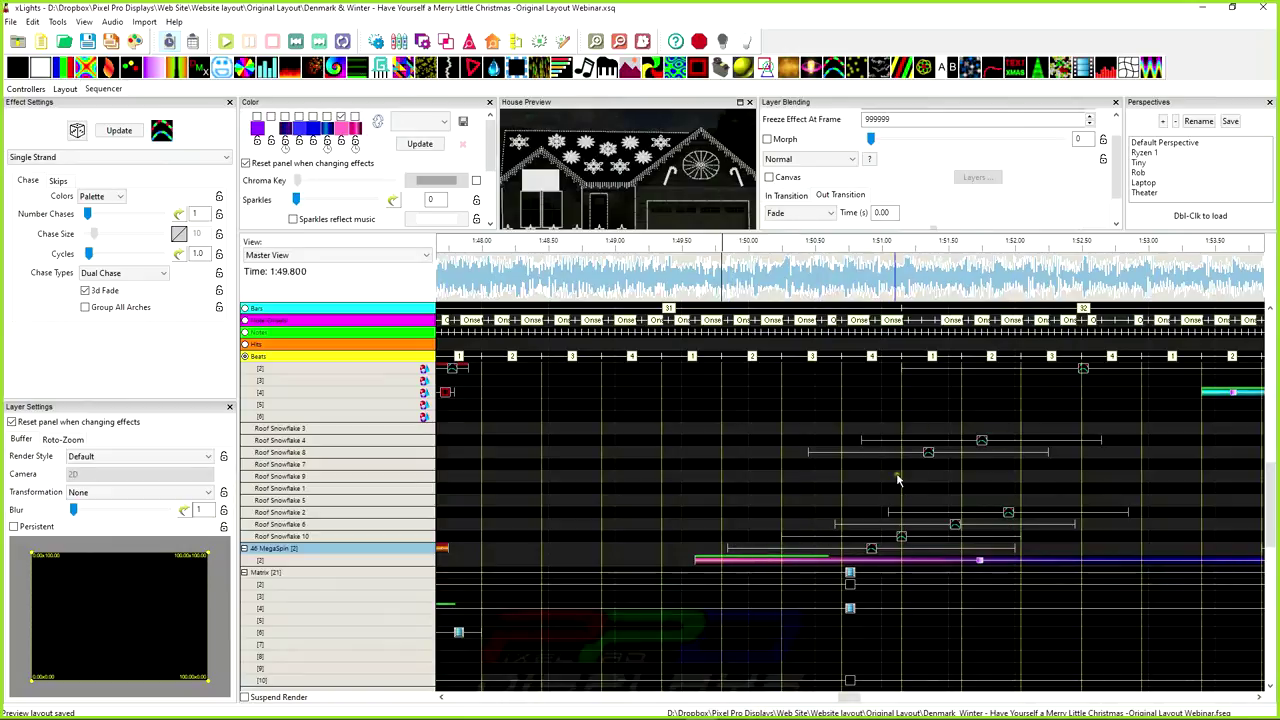
drag(1084, 542, 845, 450)
key(Delete)
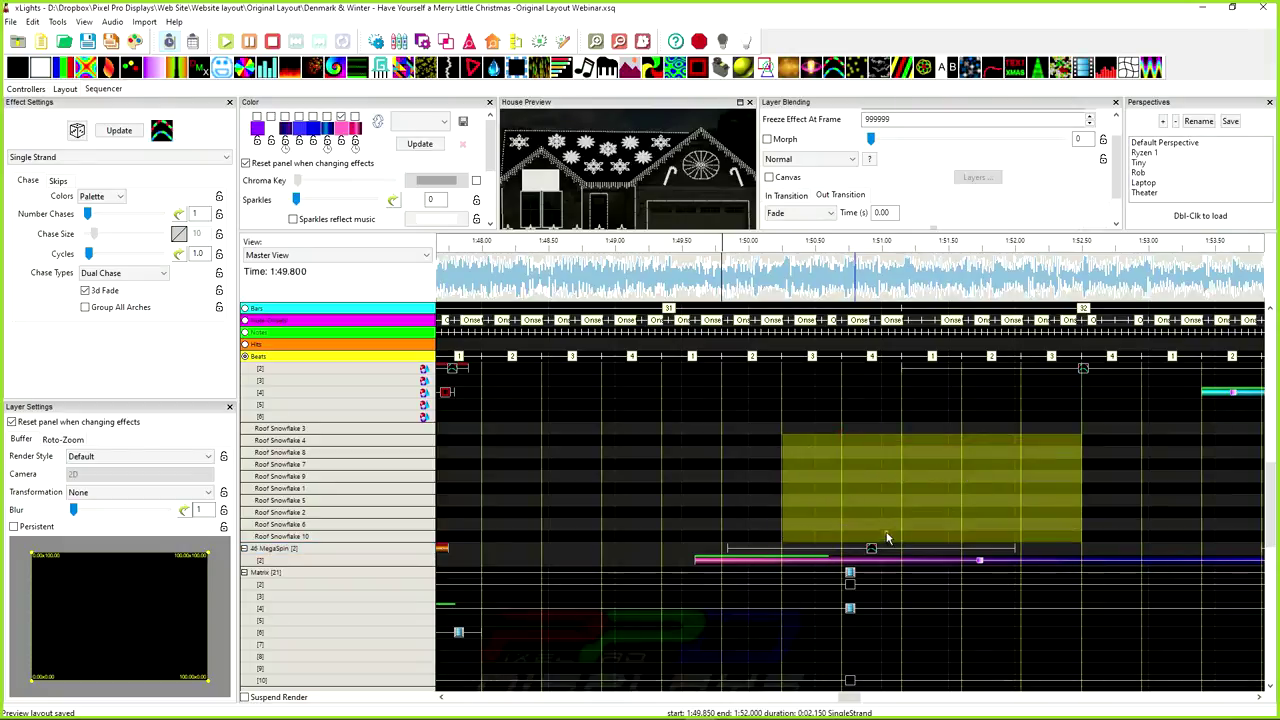
key(ctrl+z)
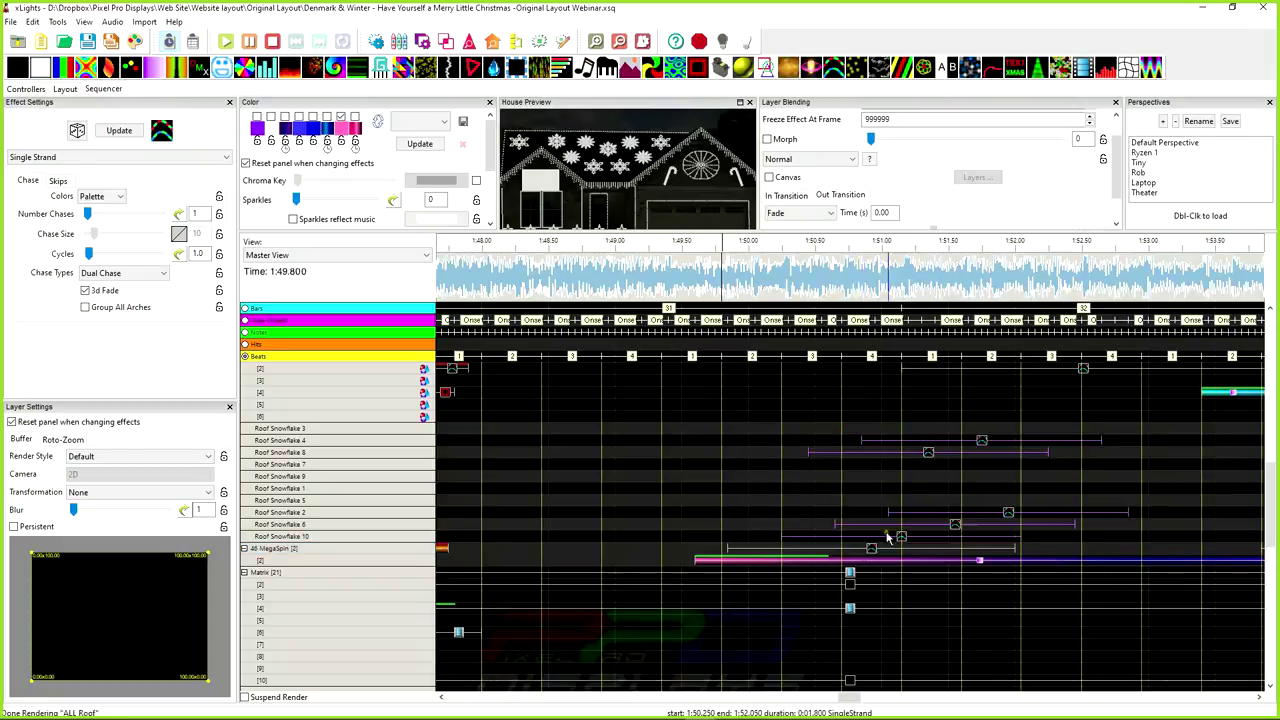
Delete the effects on all Roof Snowflake rows except Roof Snowflake 10, and copy its effect onto the nine other rows starting at 1:50.250
drag(1128, 542, 851, 449)
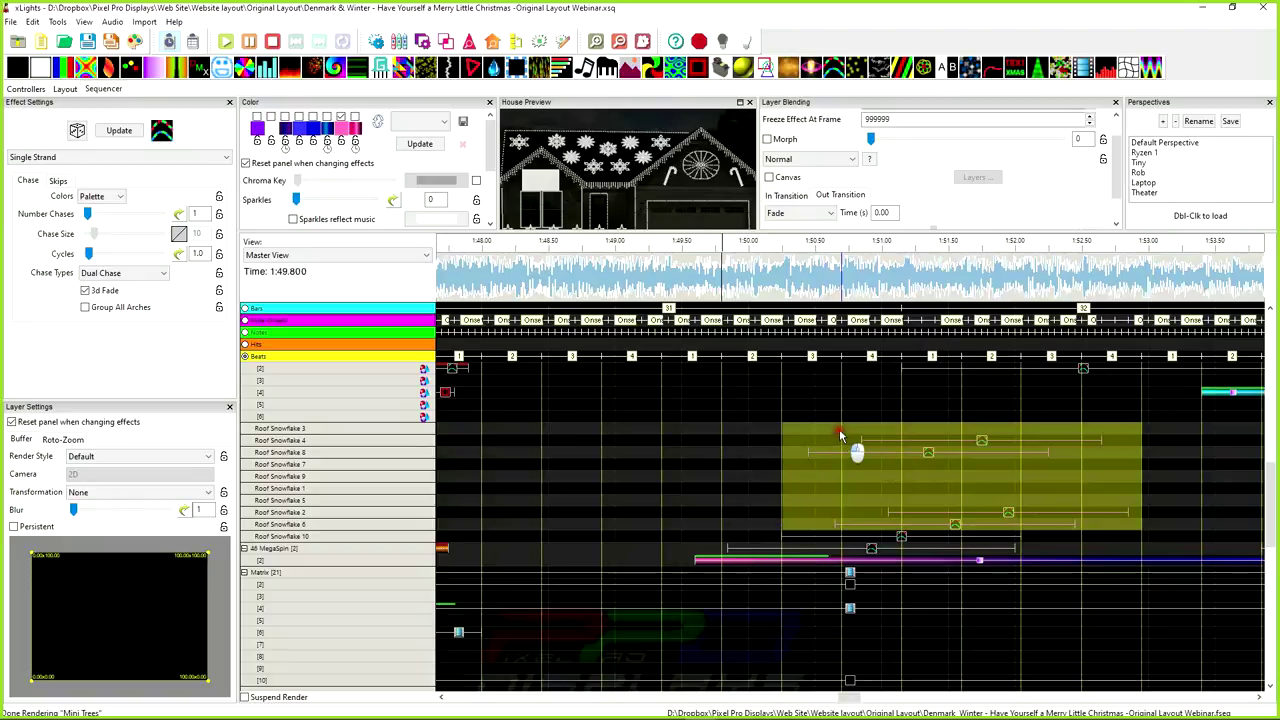
click(902, 540)
right_click(903, 540)
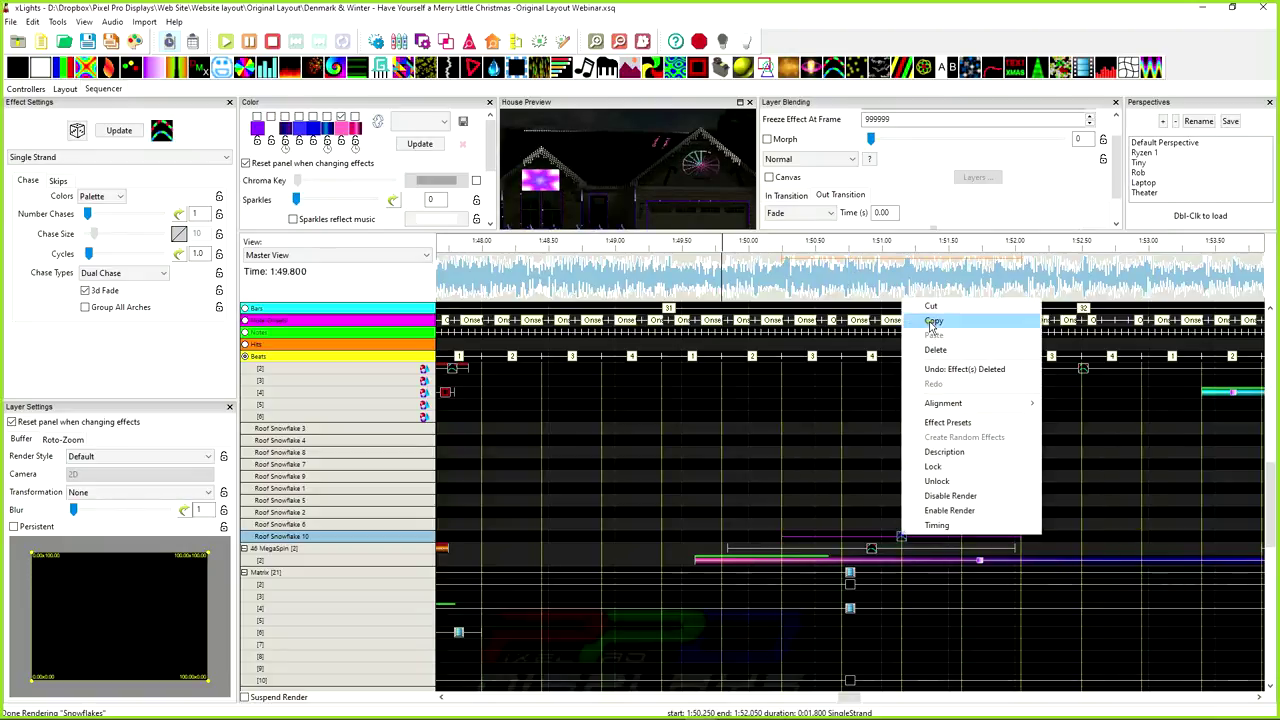
click(932, 322)
drag(784, 424, 813, 535)
right_click(813, 535)
click(845, 329)
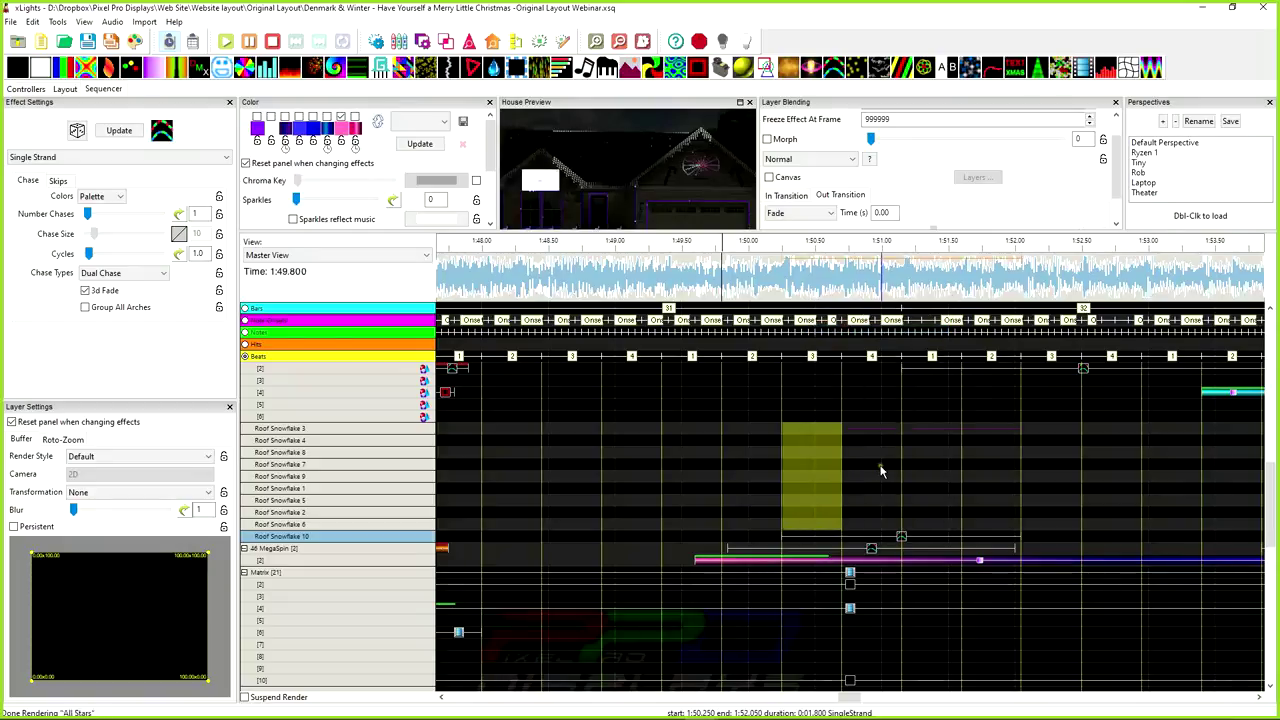
Stagger the ten snowflake effects from Roof Snowflake 3 to Roof Snowflake 10, each starting about 0.15 s after the row above, and save
drag(1055, 540, 800, 432)
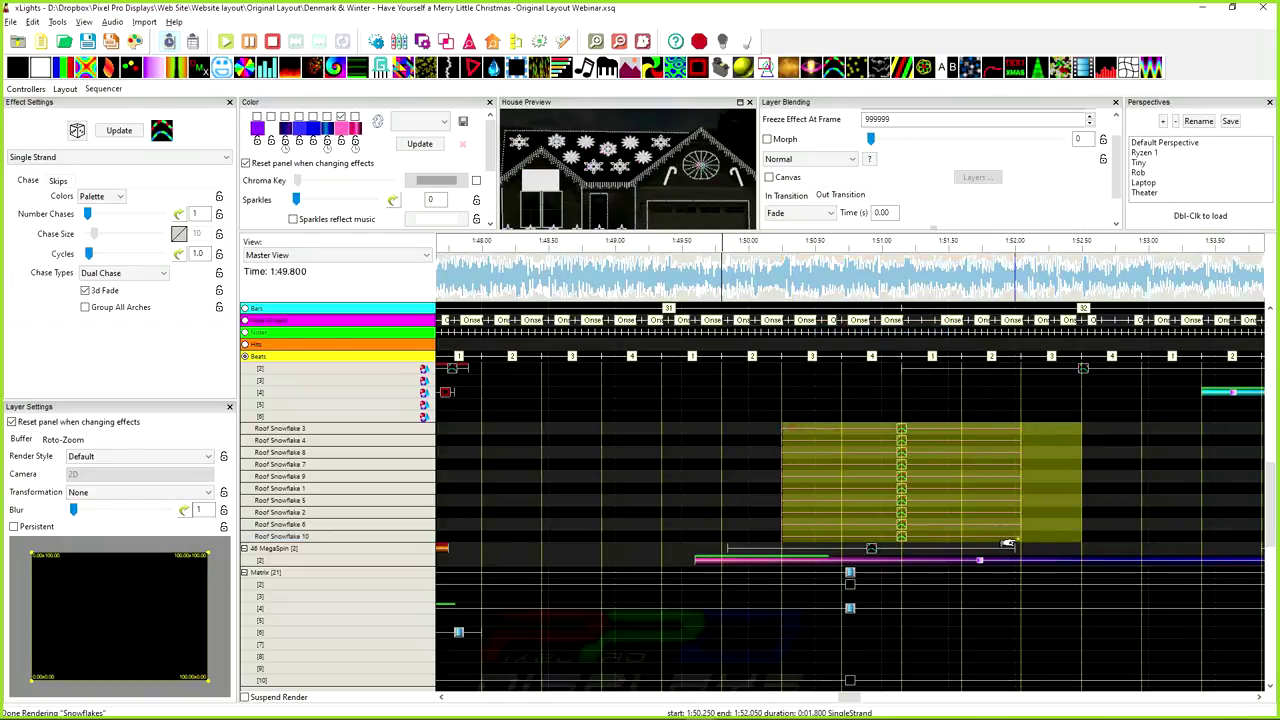
drag(1020, 537, 1181, 524)
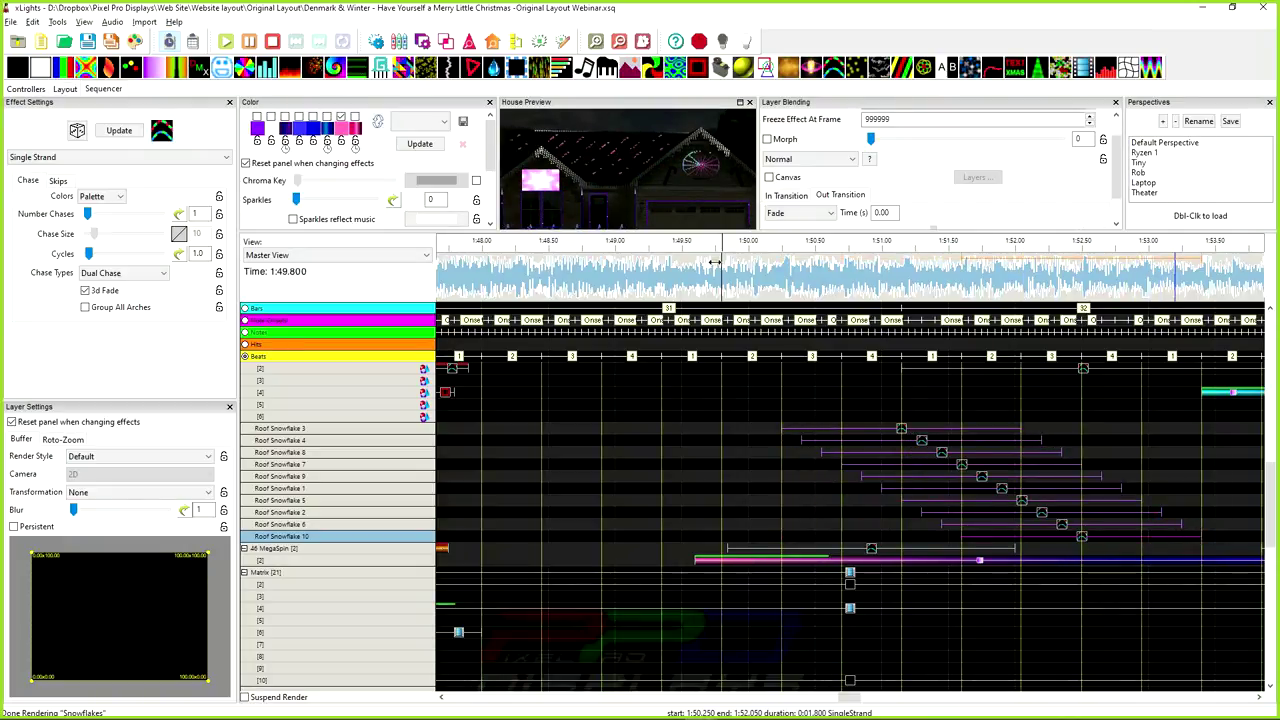
key(ctrl+s)
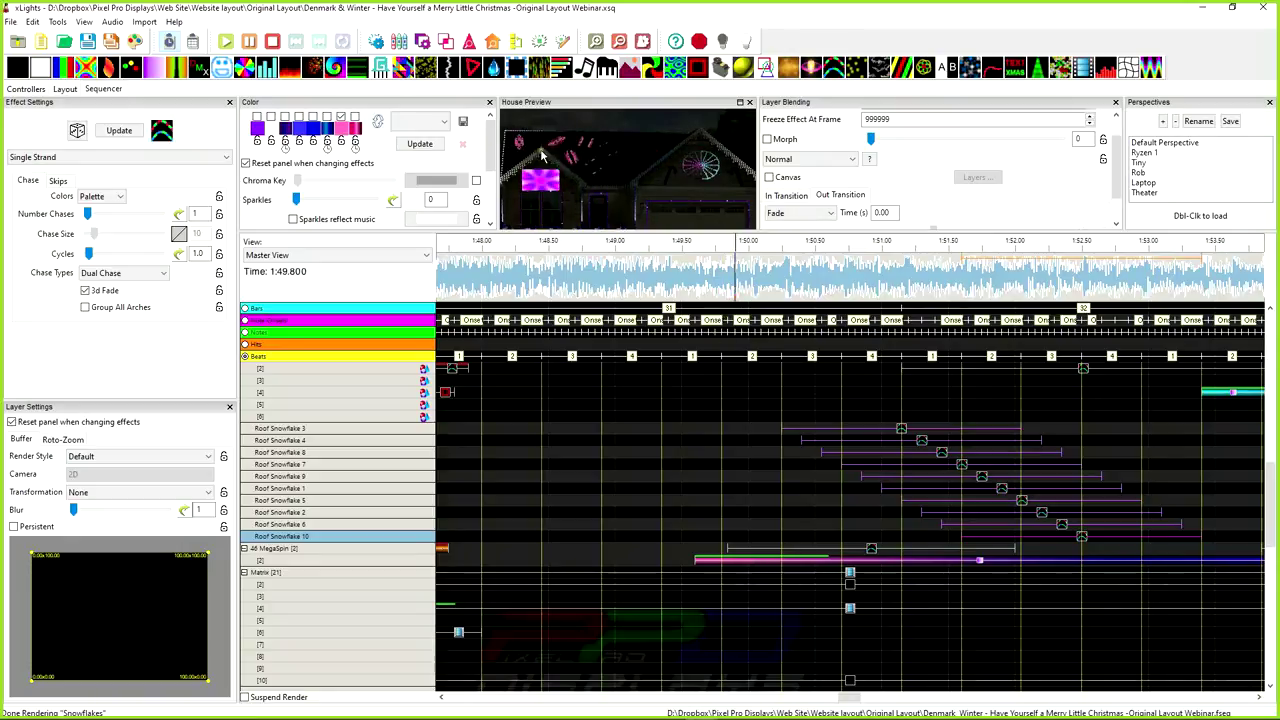
Play back the staggered roof snowflake effects from 1:49.650 and watch them in the house preview
click(700, 268)
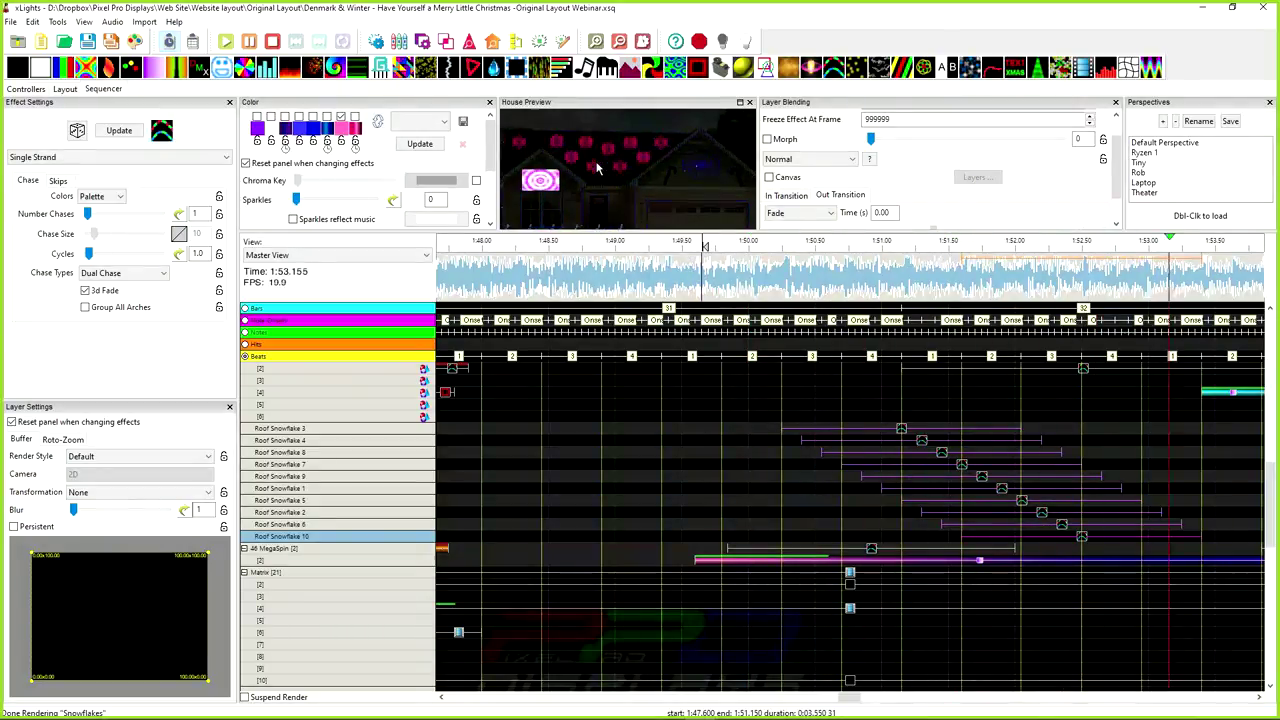
key(space)
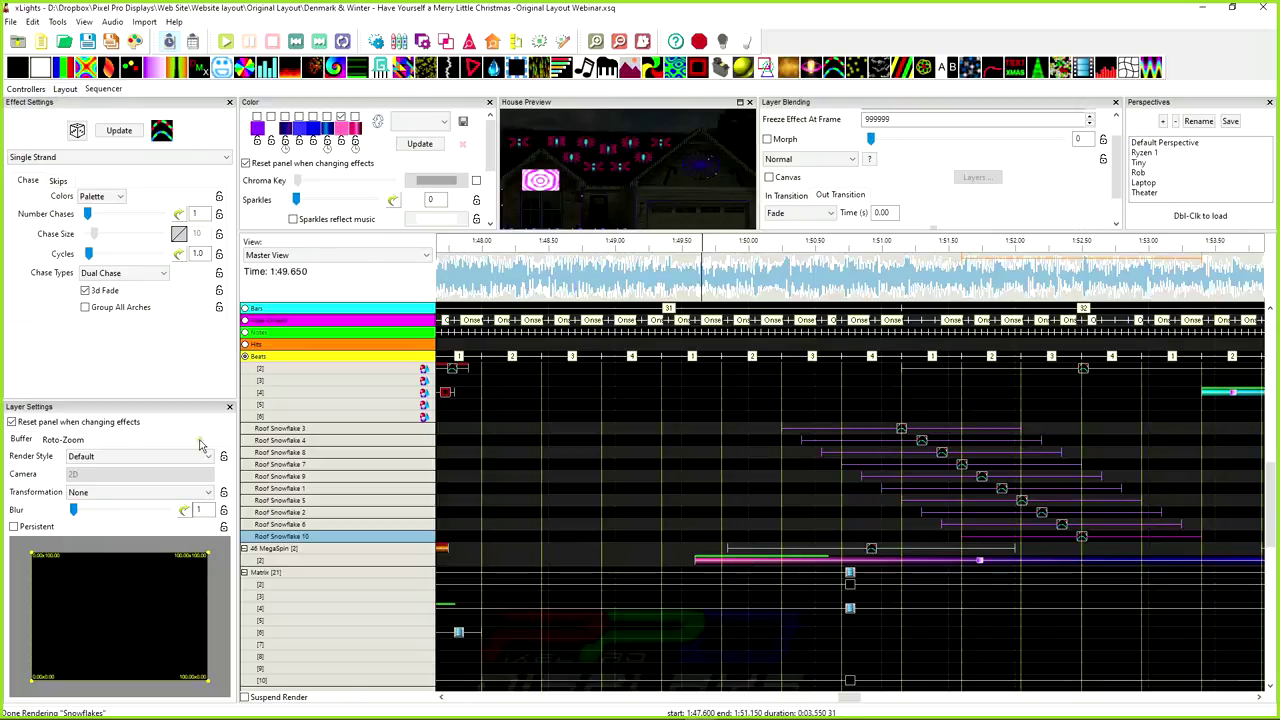
Review the submodel rows of Roof Snowflake 10, and open and enlarge the submodel editor of Roof Snowflake 3 in the layout
double_click(298, 537)
scroll(298, 537, down, 3)
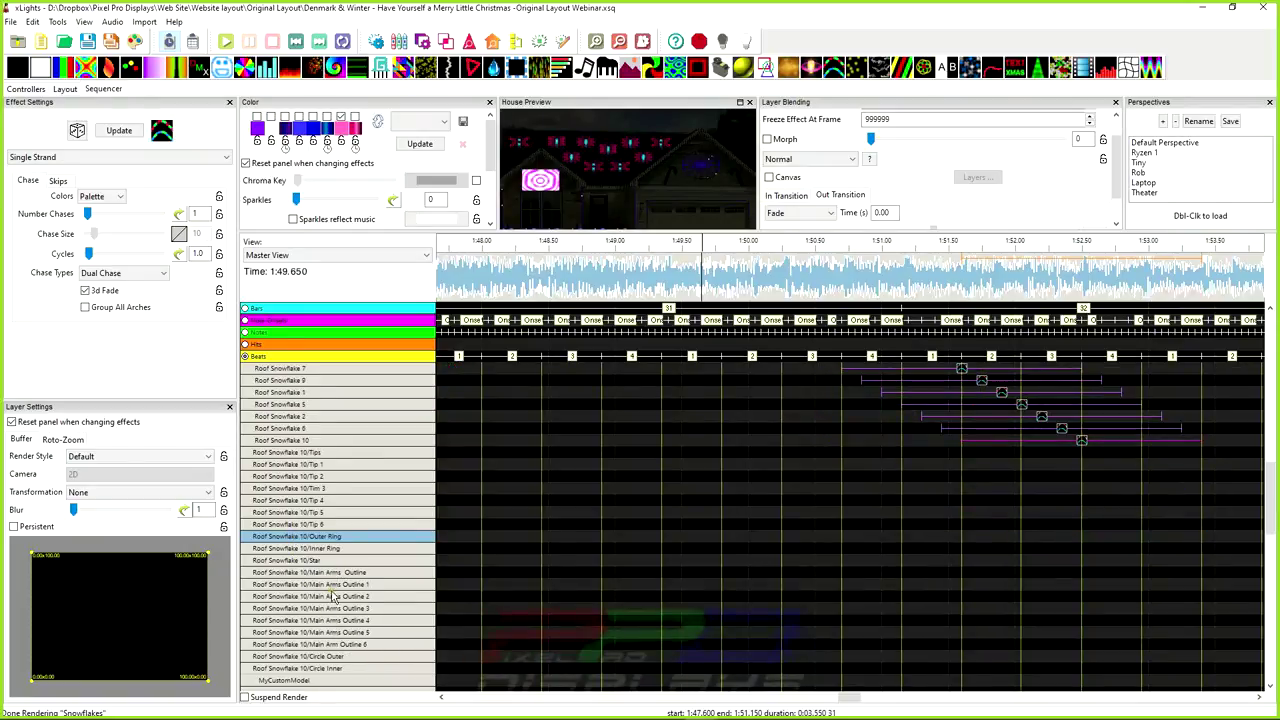
click(65, 89)
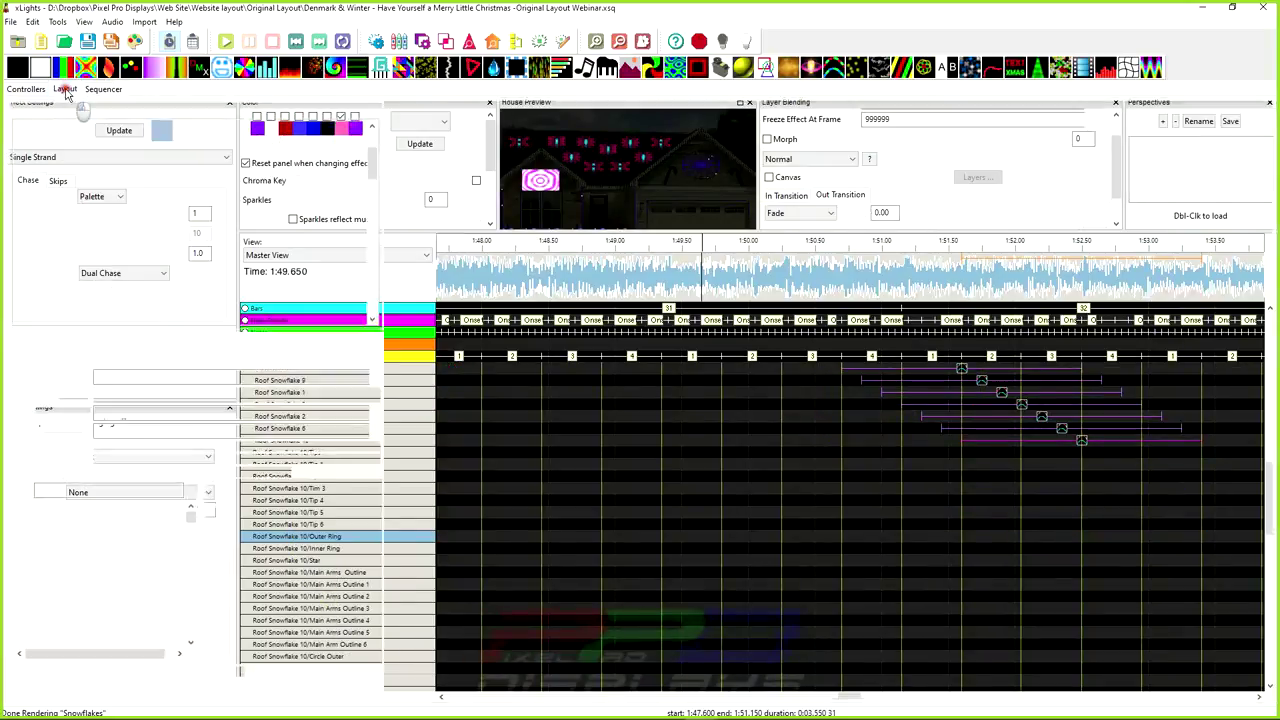
click(594, 371)
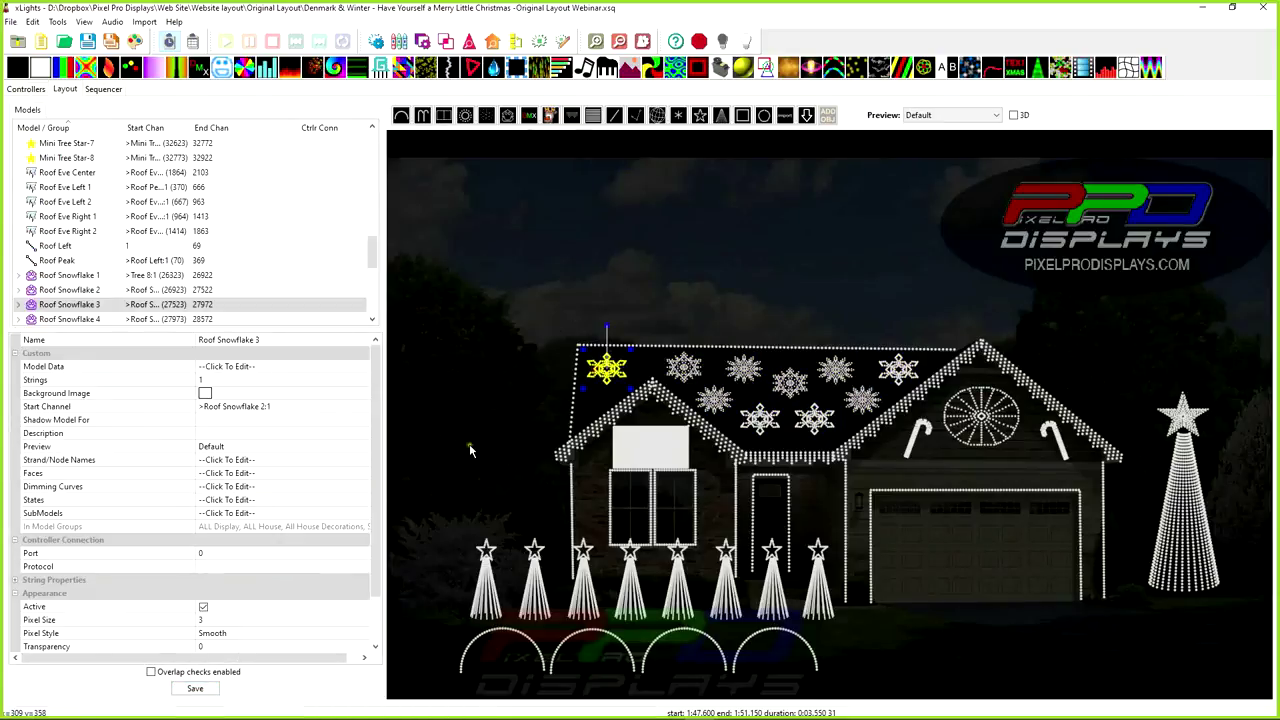
click(222, 513)
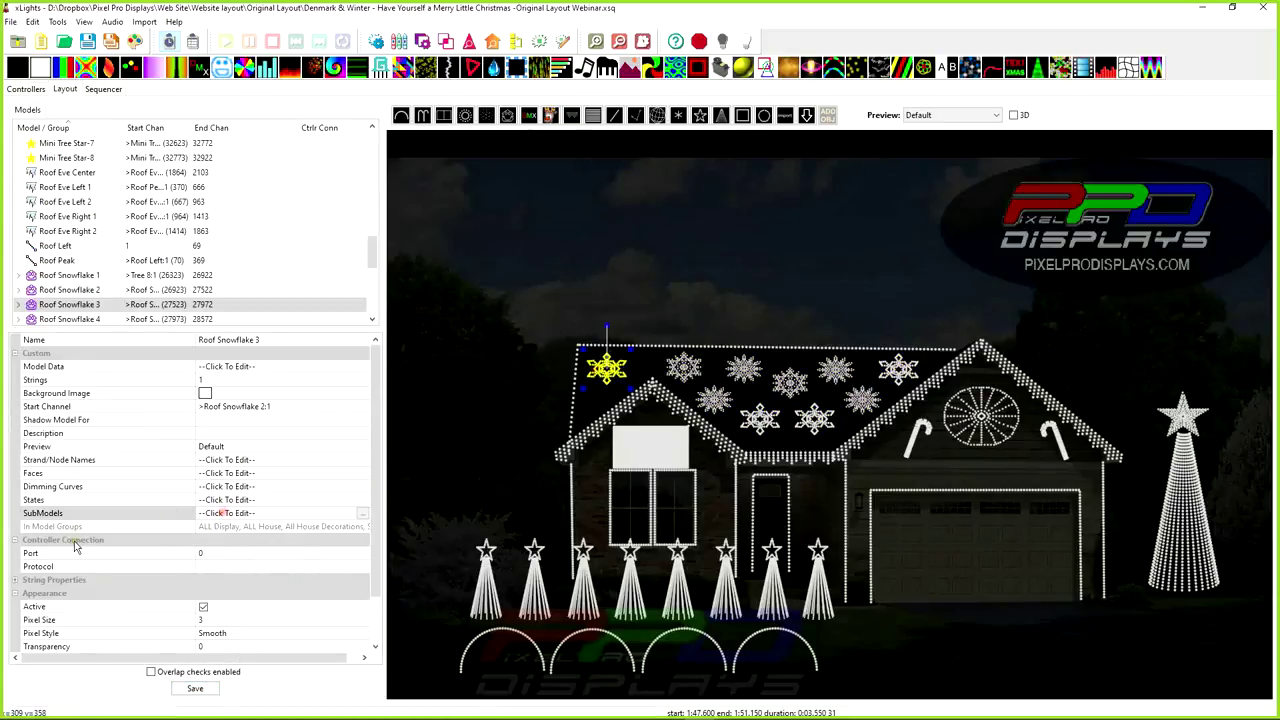
click(362, 513)
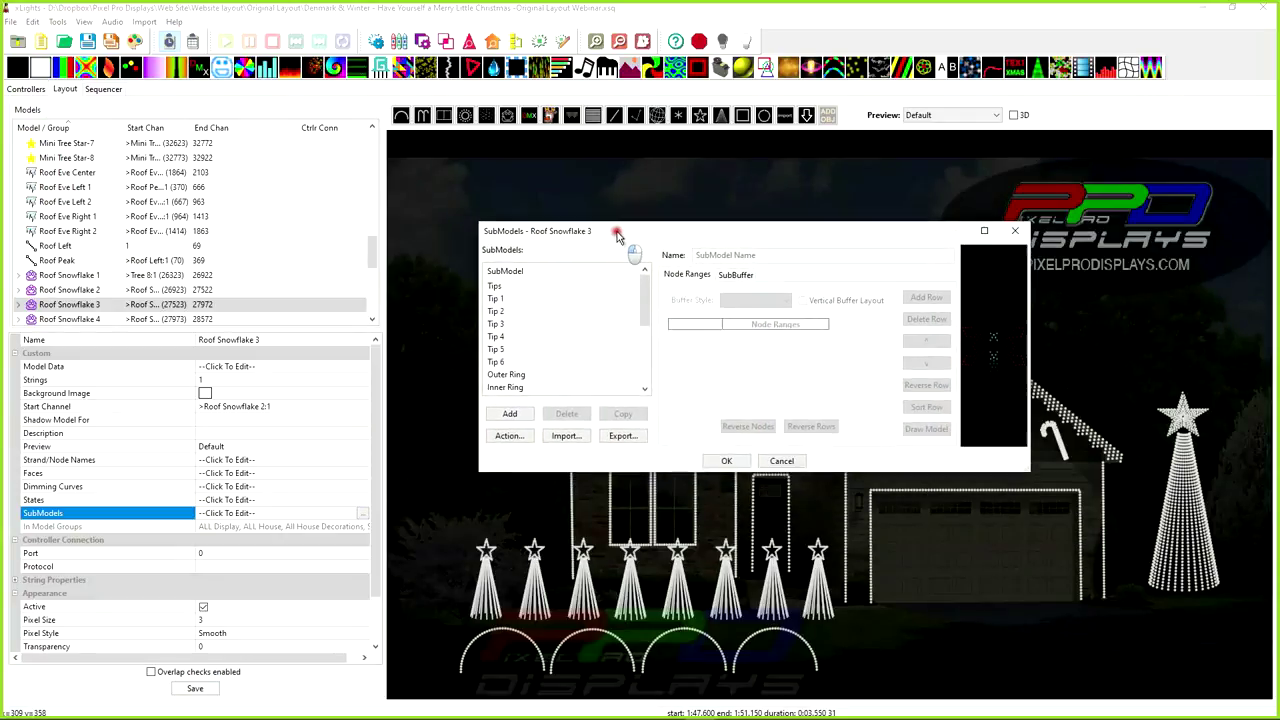
drag(600, 463, 600, 683)
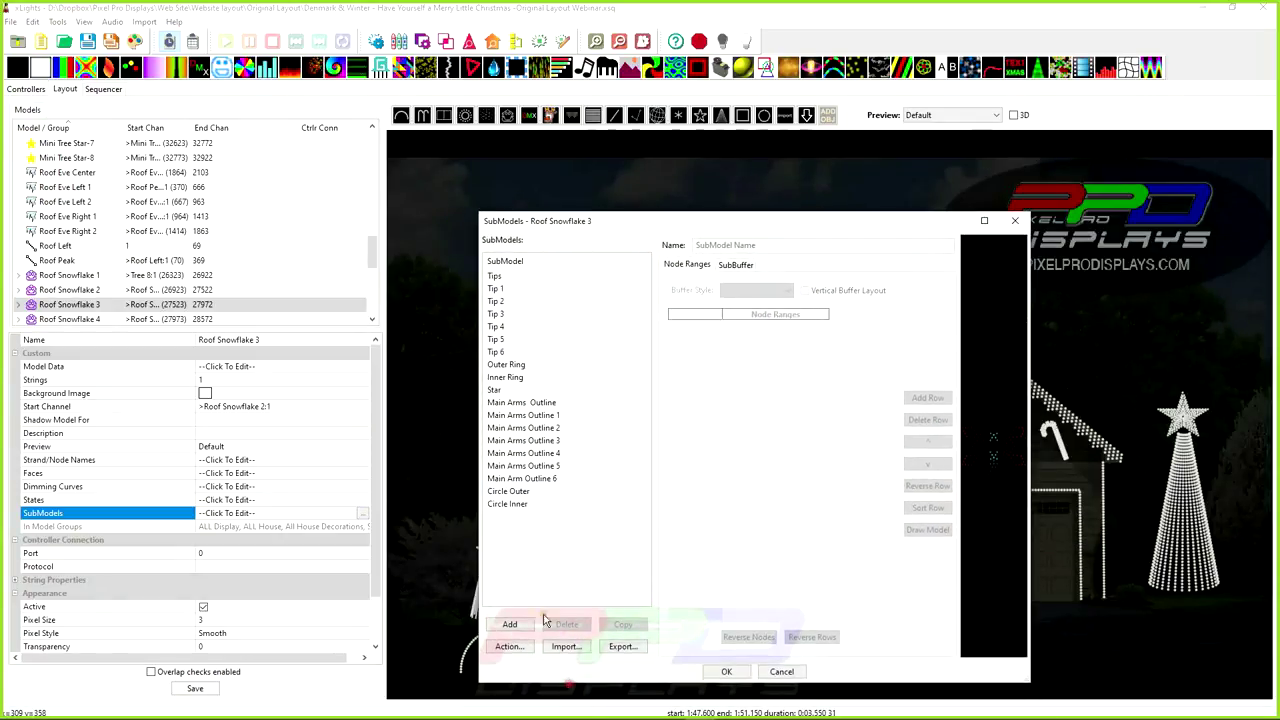
Move Circle Outer above Main Arms Outline in Roof Snowflake 3's submodel list, return it below Main Arm Outline 6, and close the editor
click(496, 415)
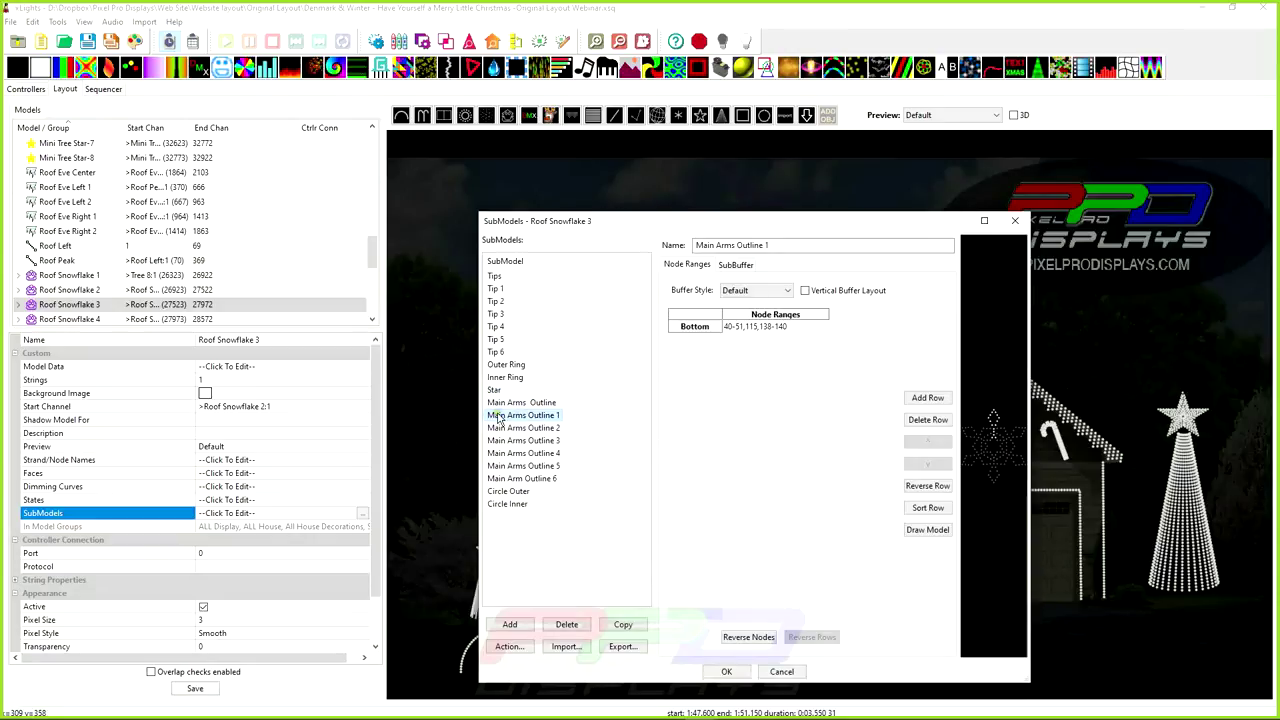
drag(503, 494, 495, 401)
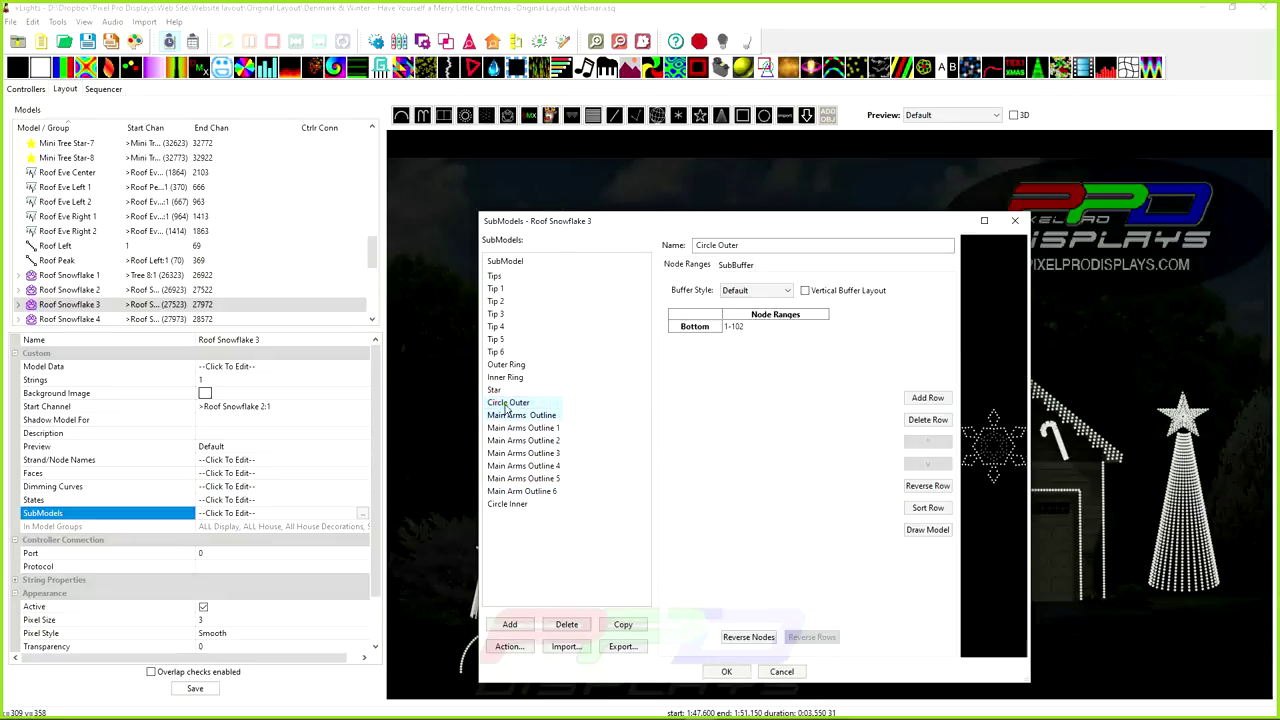
mouse_move(510, 492)
mouse_down()
mouse_move(502, 507)
mouse_move(505, 479)
mouse_up()
click(503, 479)
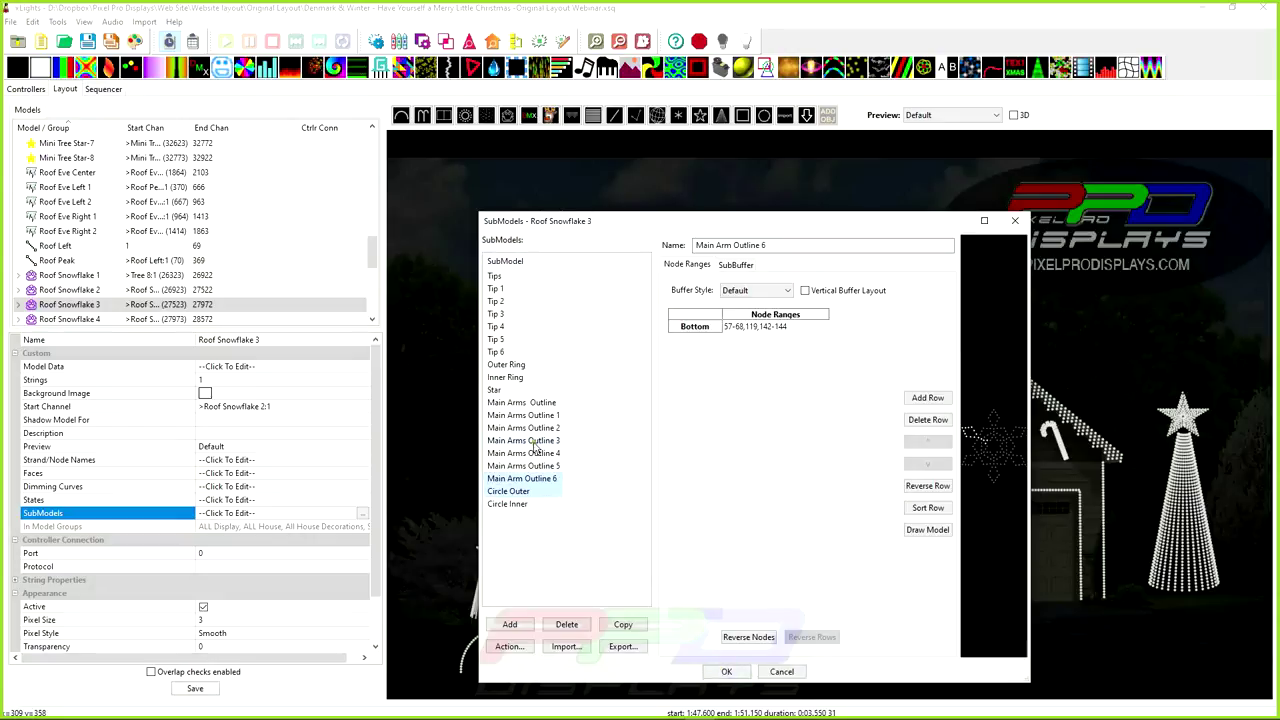
click(725, 671)
In the sequencer, view the whole display in an enlarged undocked House Preview, close it, and select the staggered roof snowflake effects
click(103, 88)
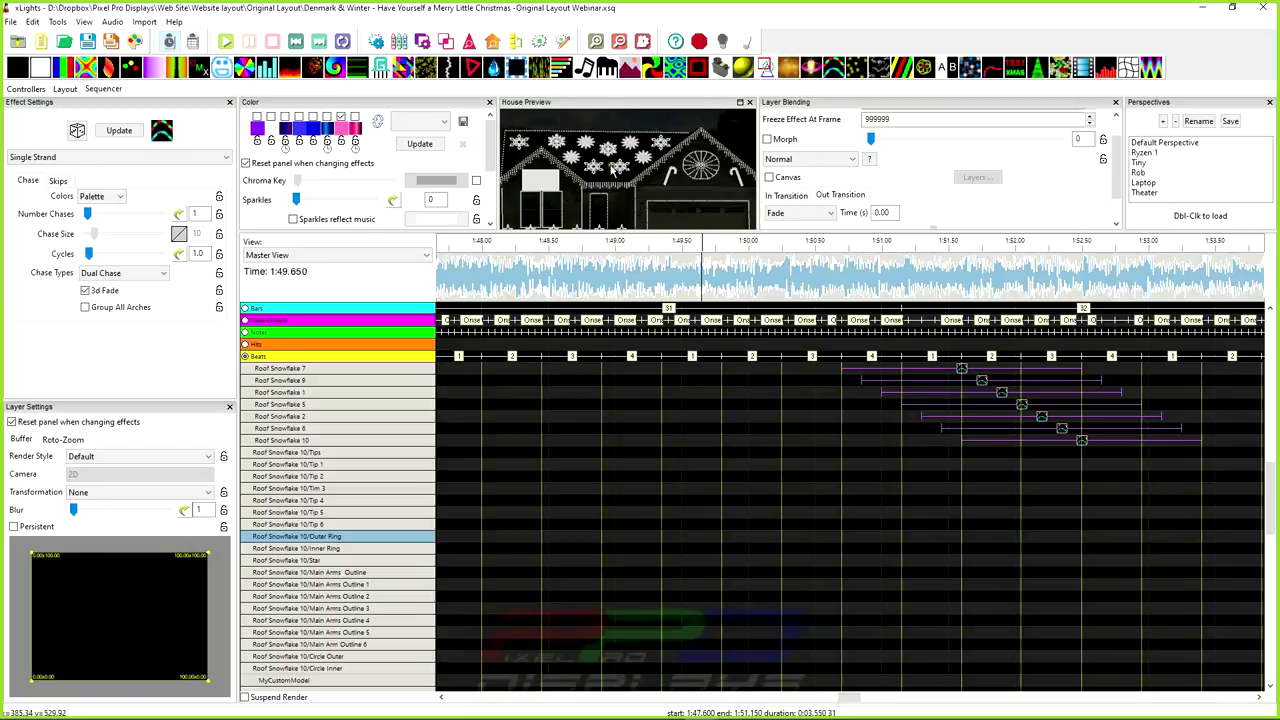
scroll(620, 203, down, 3)
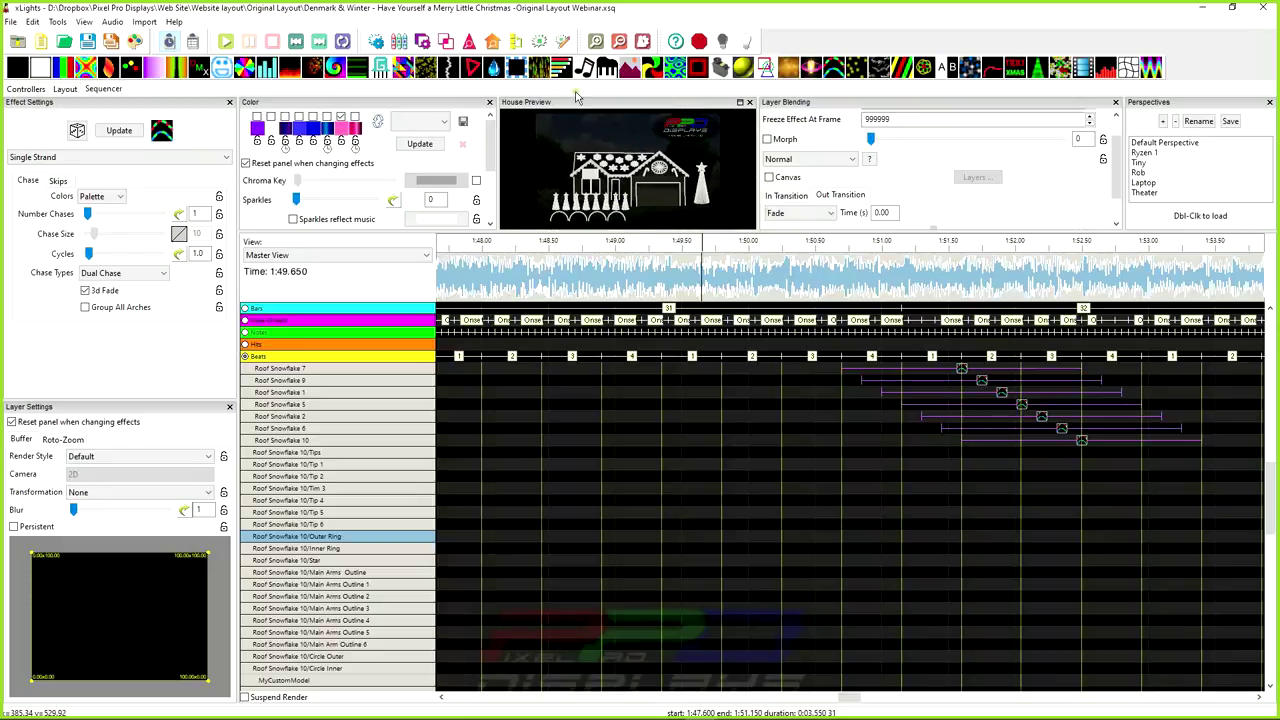
drag(580, 105, 494, 23)
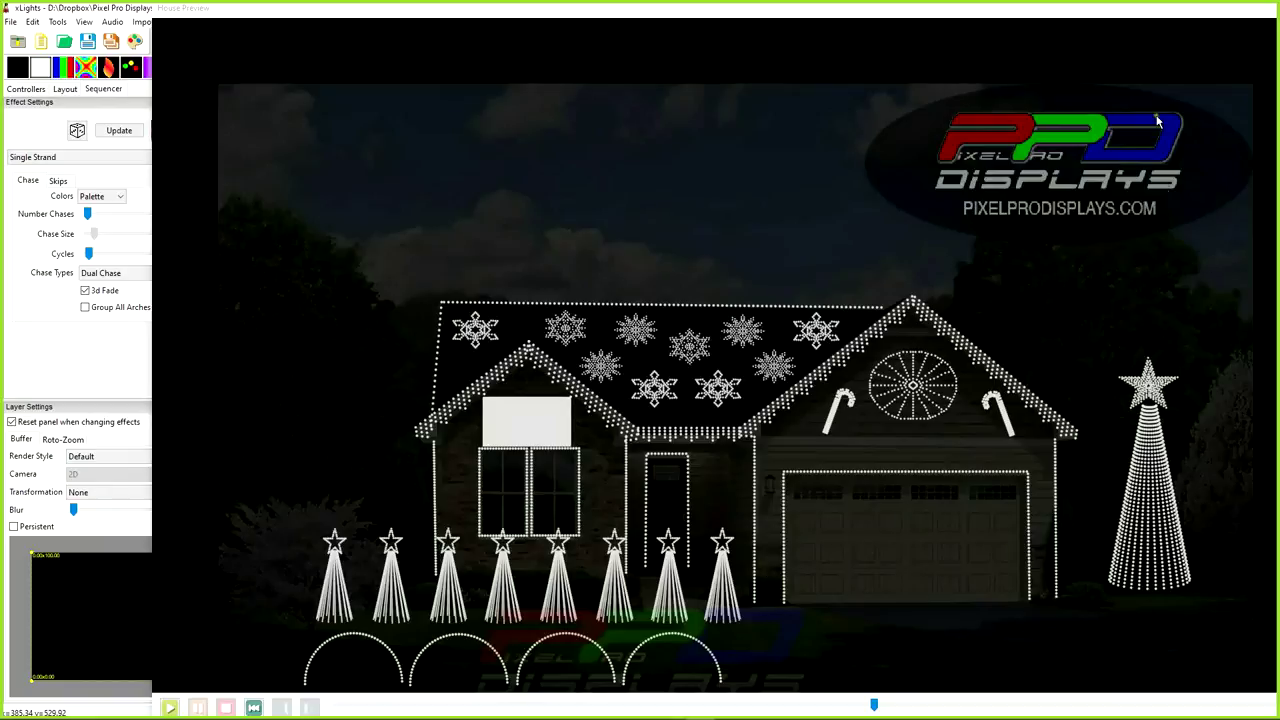
double_click(1188, 14)
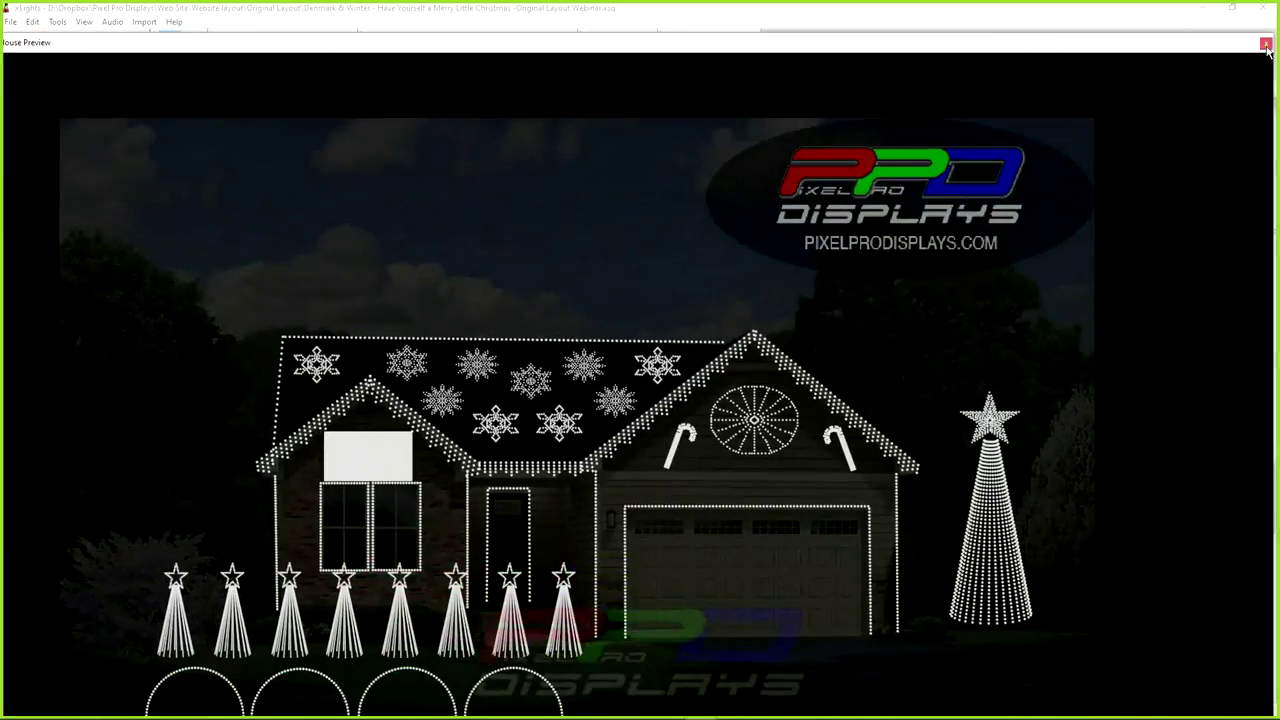
click(370, 710)
drag(726, 370, 1182, 556)
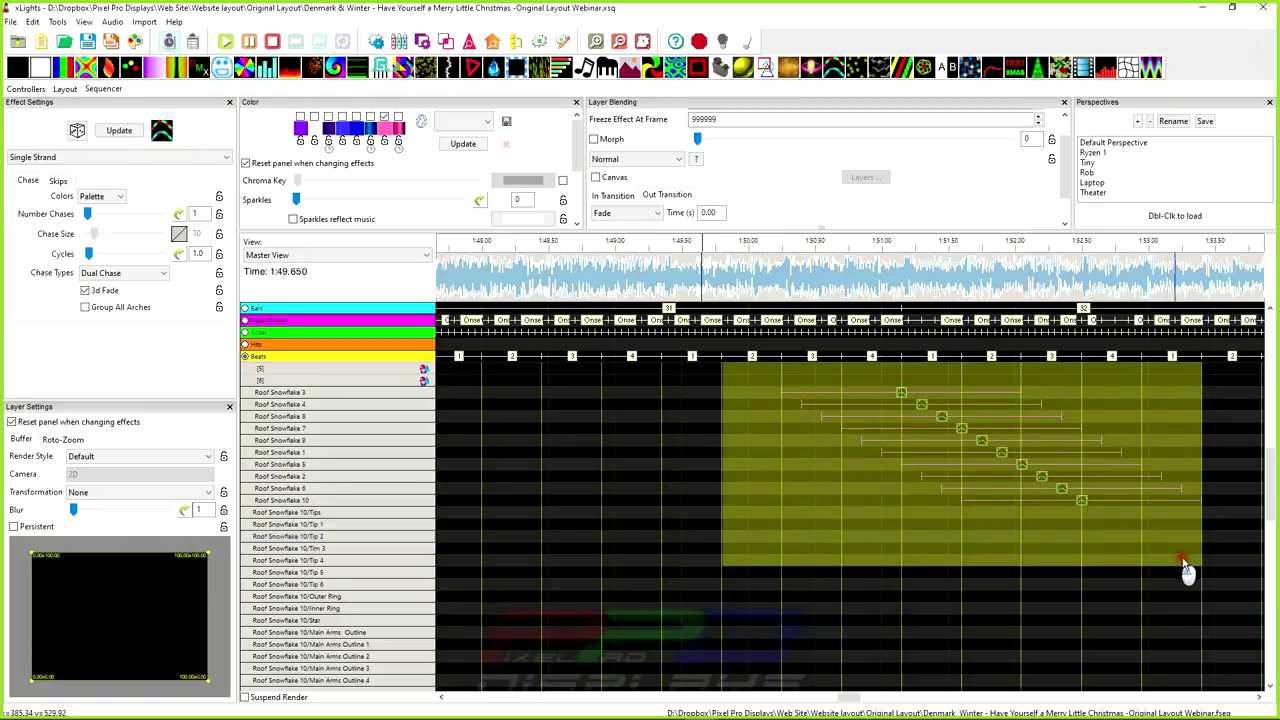
Open the Arches group in the layout to examine the order of its models
click(62, 89)
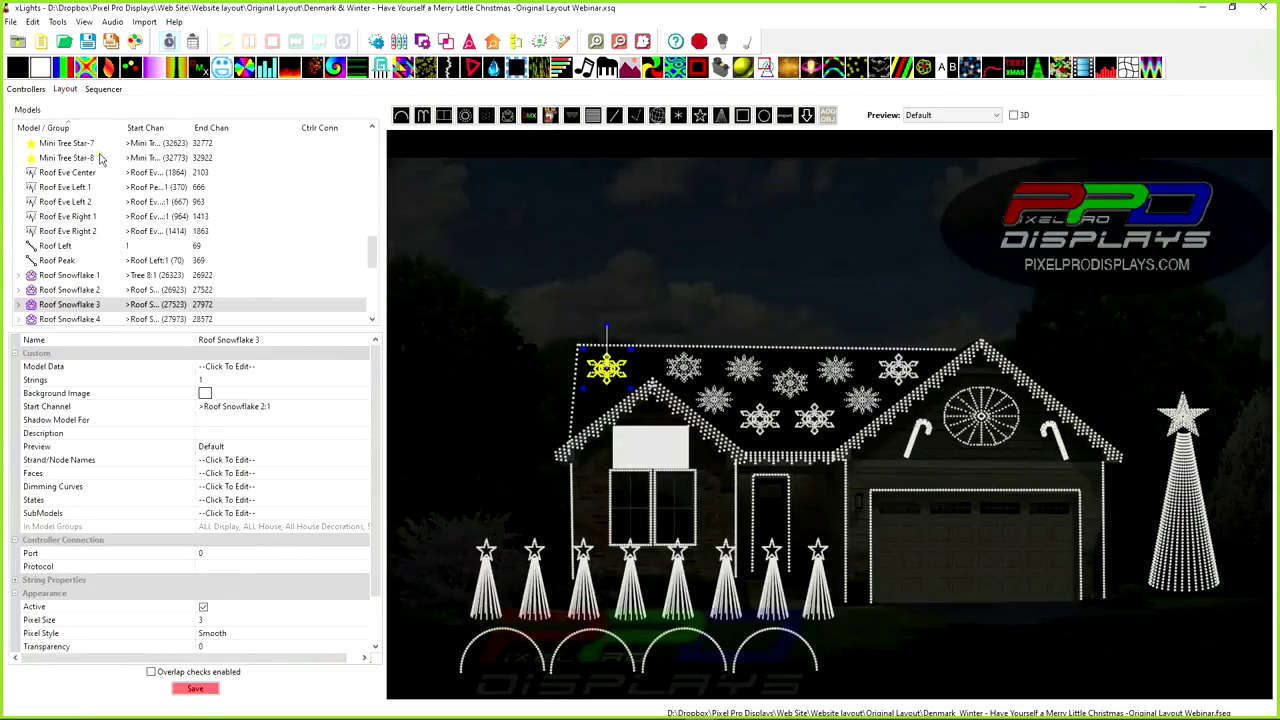
scroll(100, 240, up, 15)
click(50, 231)
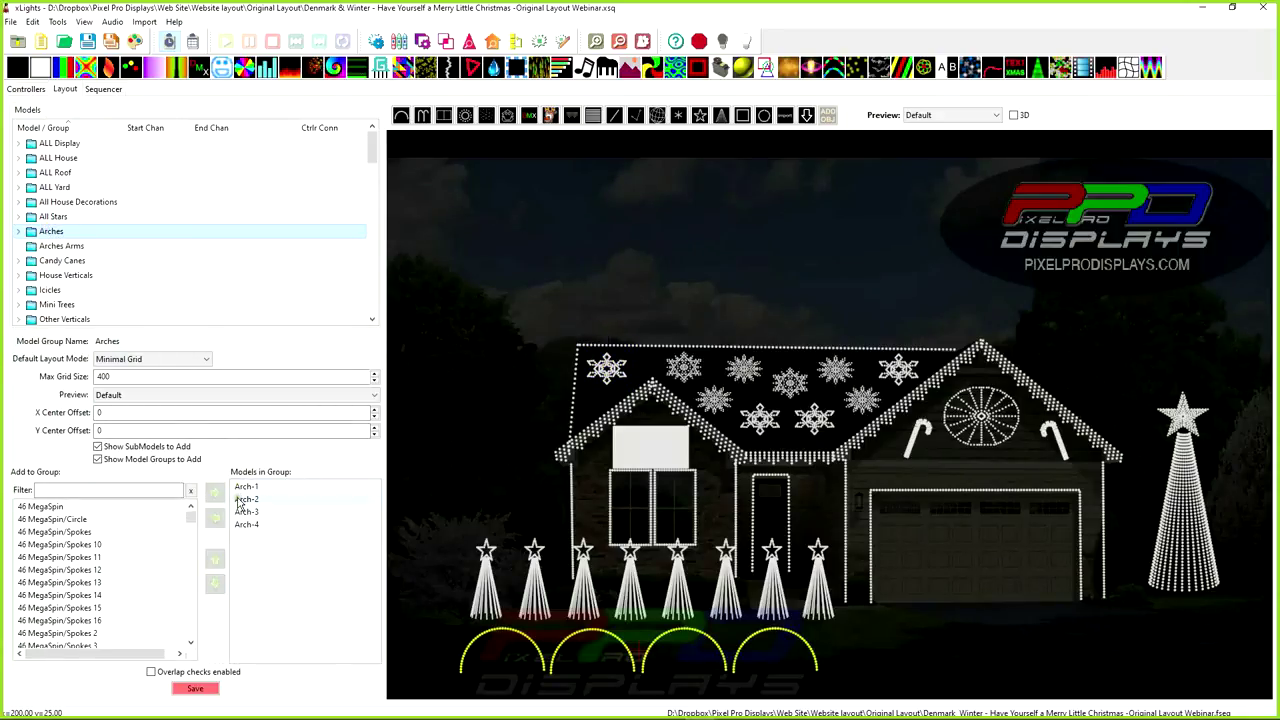
In the sequencer, review the render style options for the roof snowflake effects and for the Ripple effect on the Snowflakes group's fourth layer
click(100, 88)
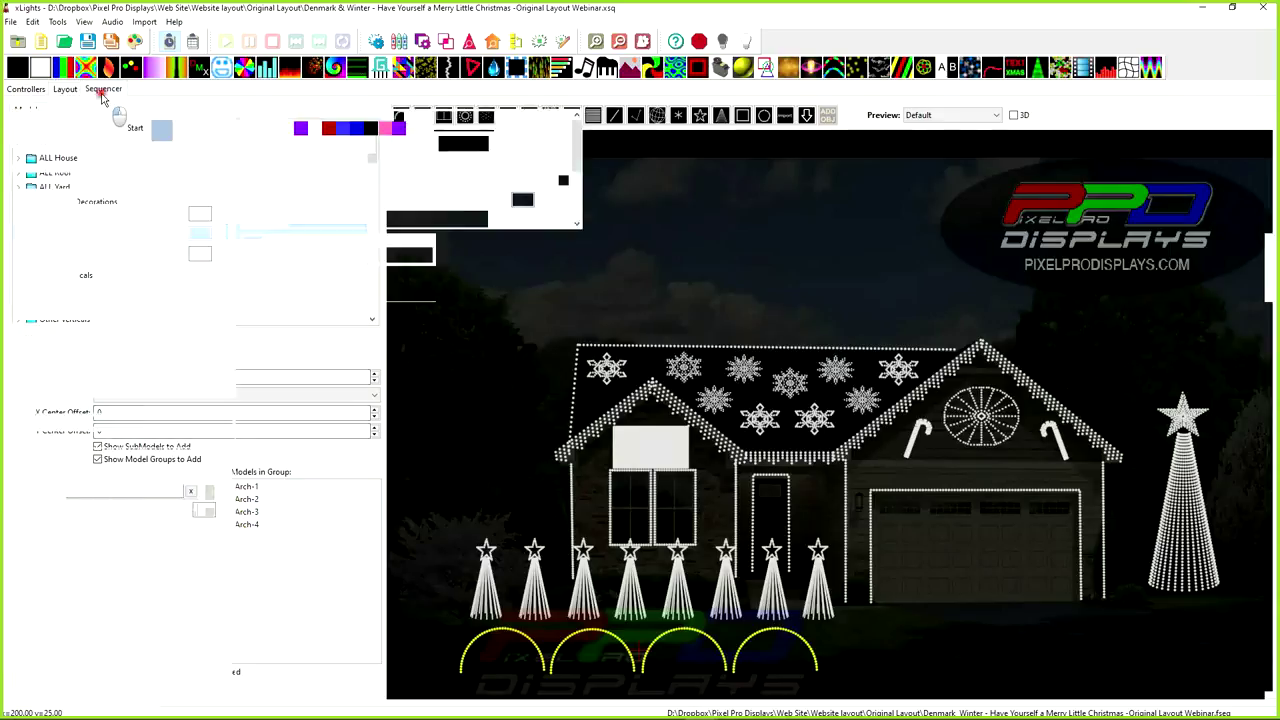
click(72, 460)
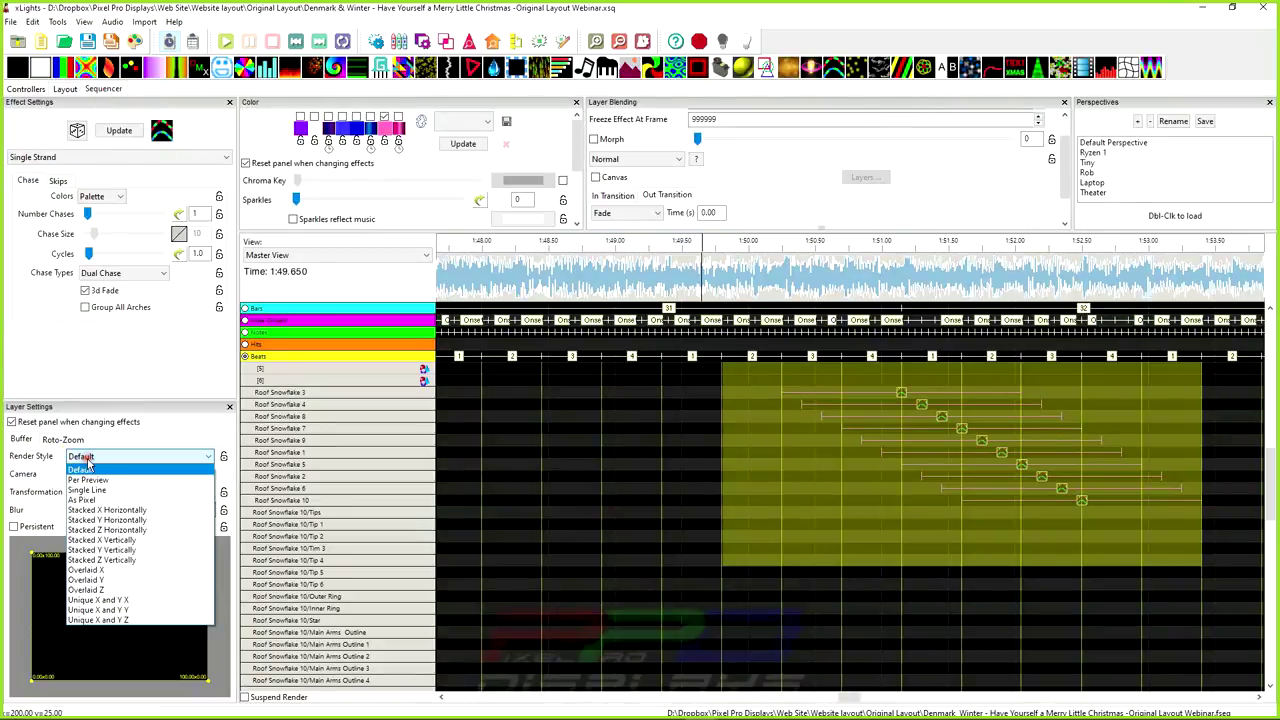
click(336, 449)
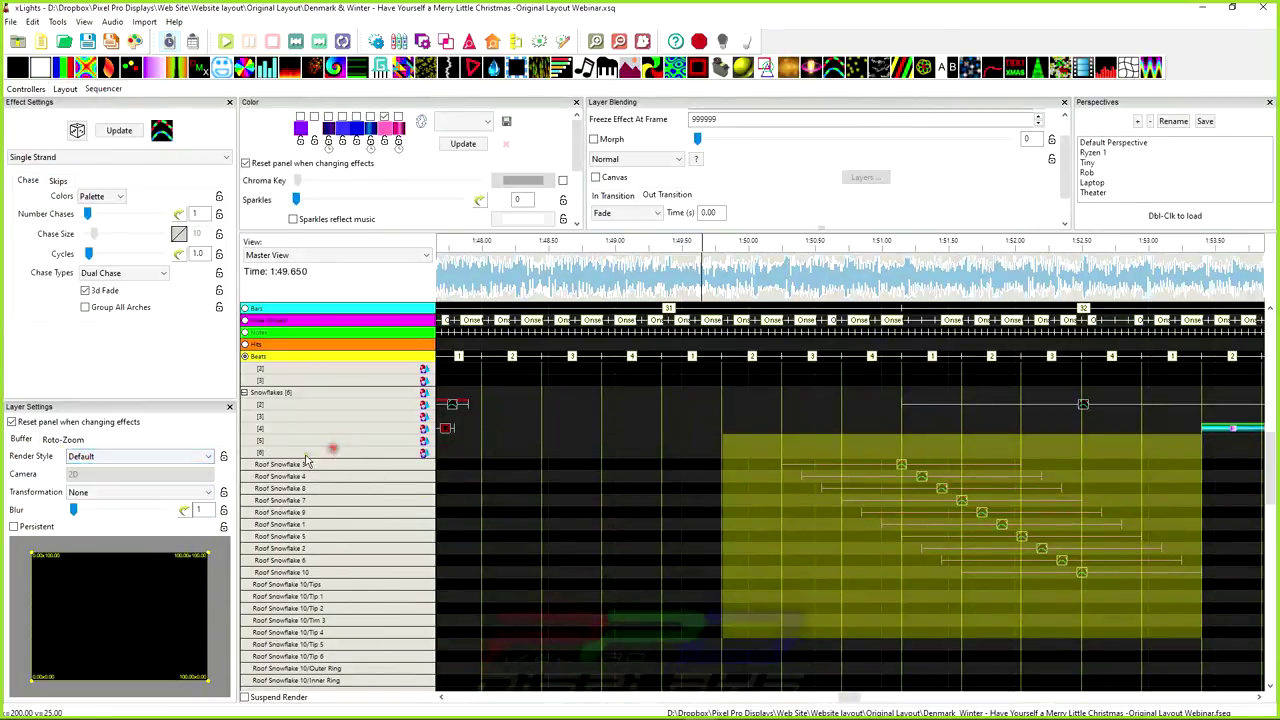
click(100, 456)
click(80, 469)
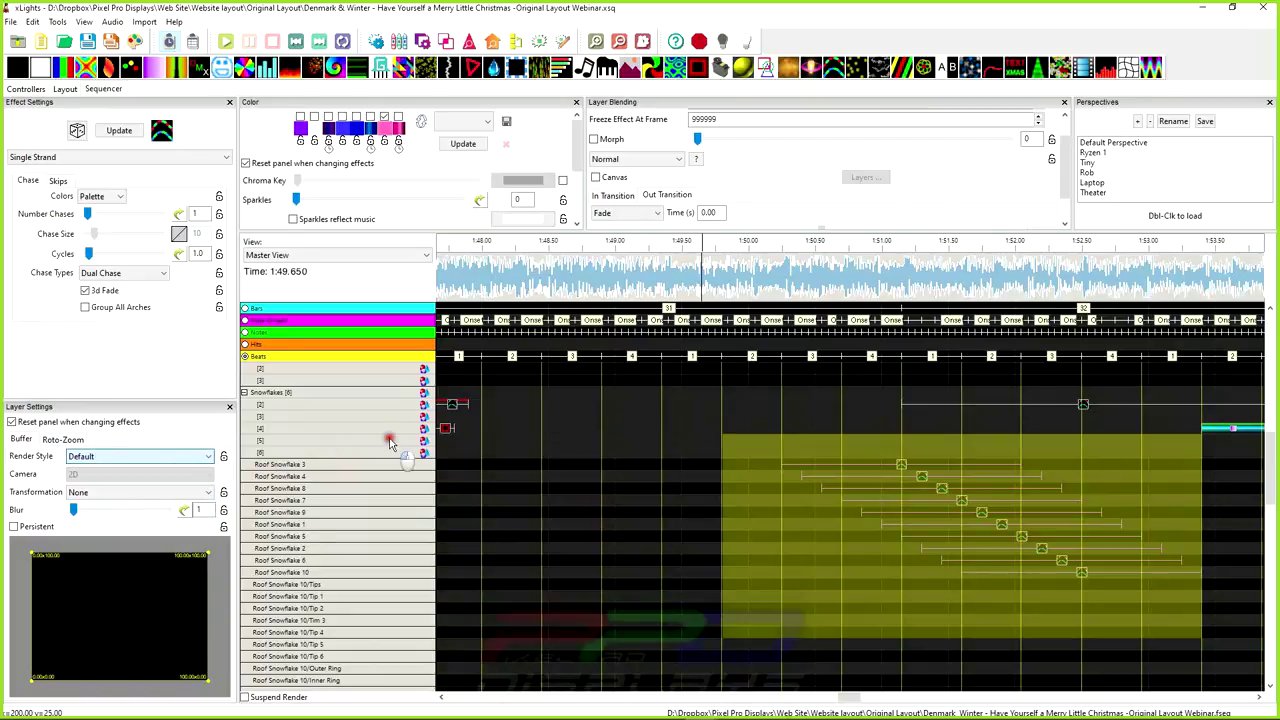
click(446, 428)
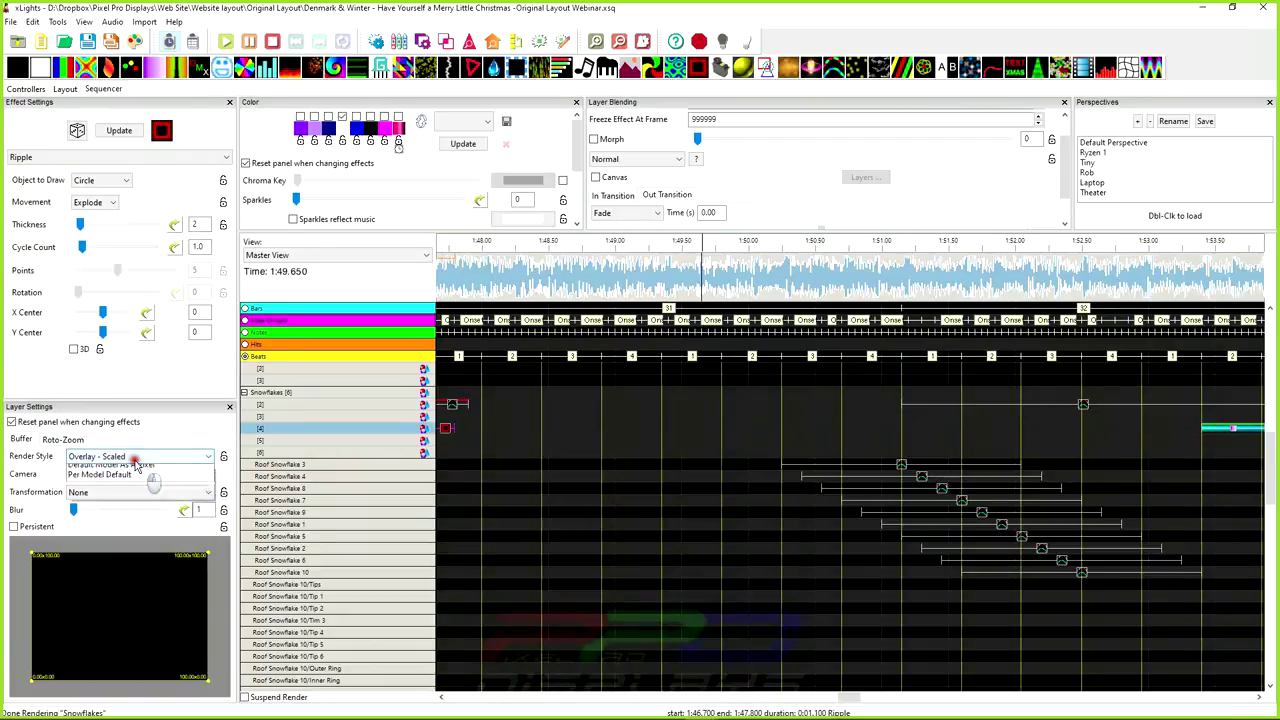
click(136, 457)
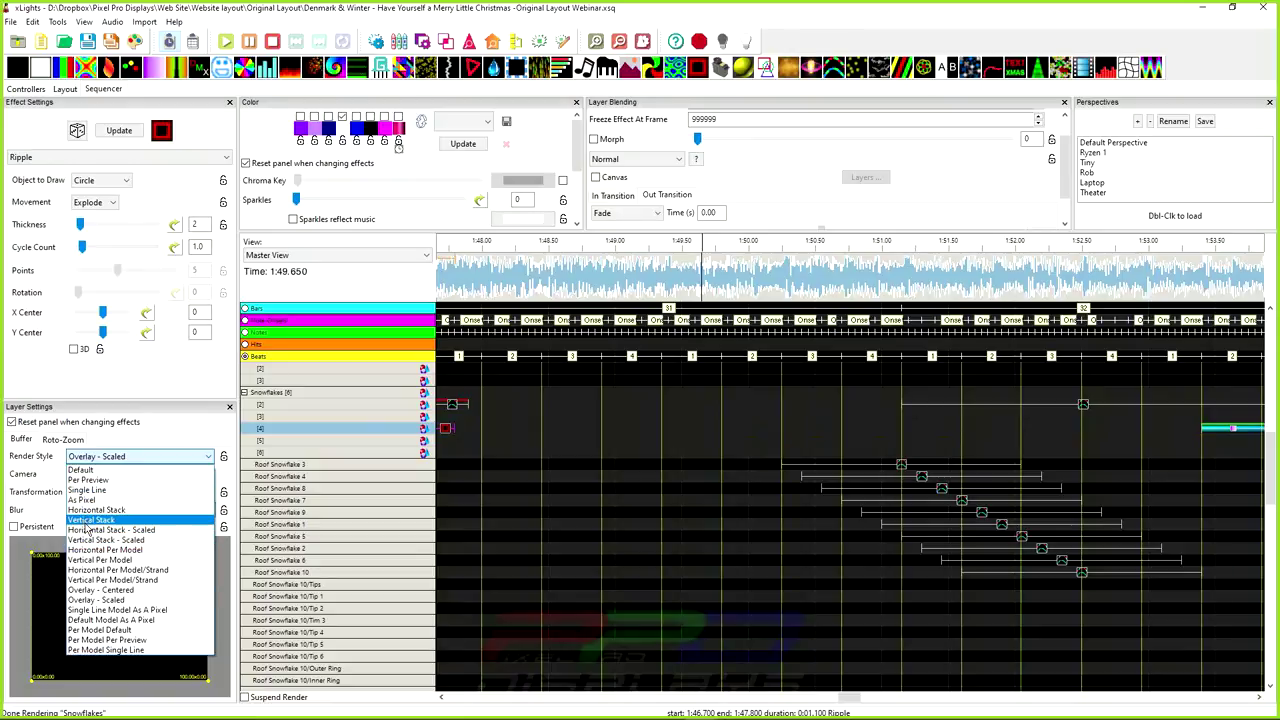
click(460, 450)
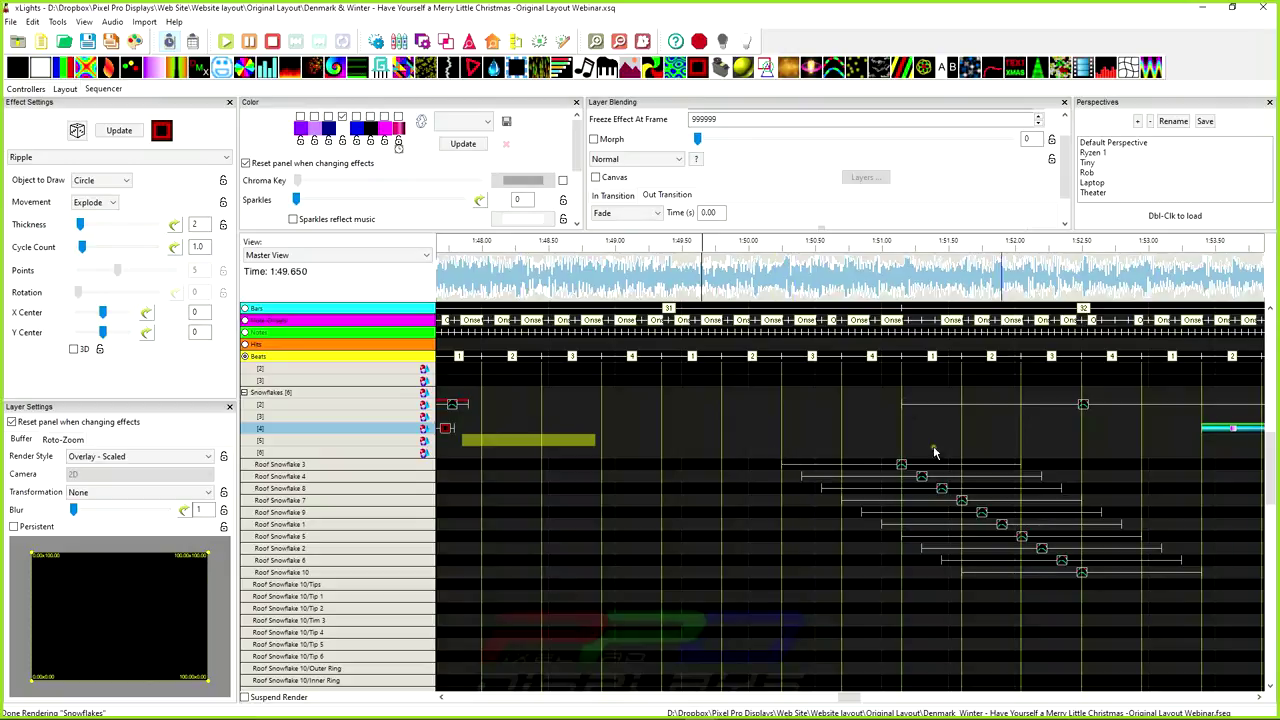
Select the staggered roof snowflake effects and try to stretch them from the end of the Roof Snowflake 10 effect
drag(1200, 468, 605, 604)
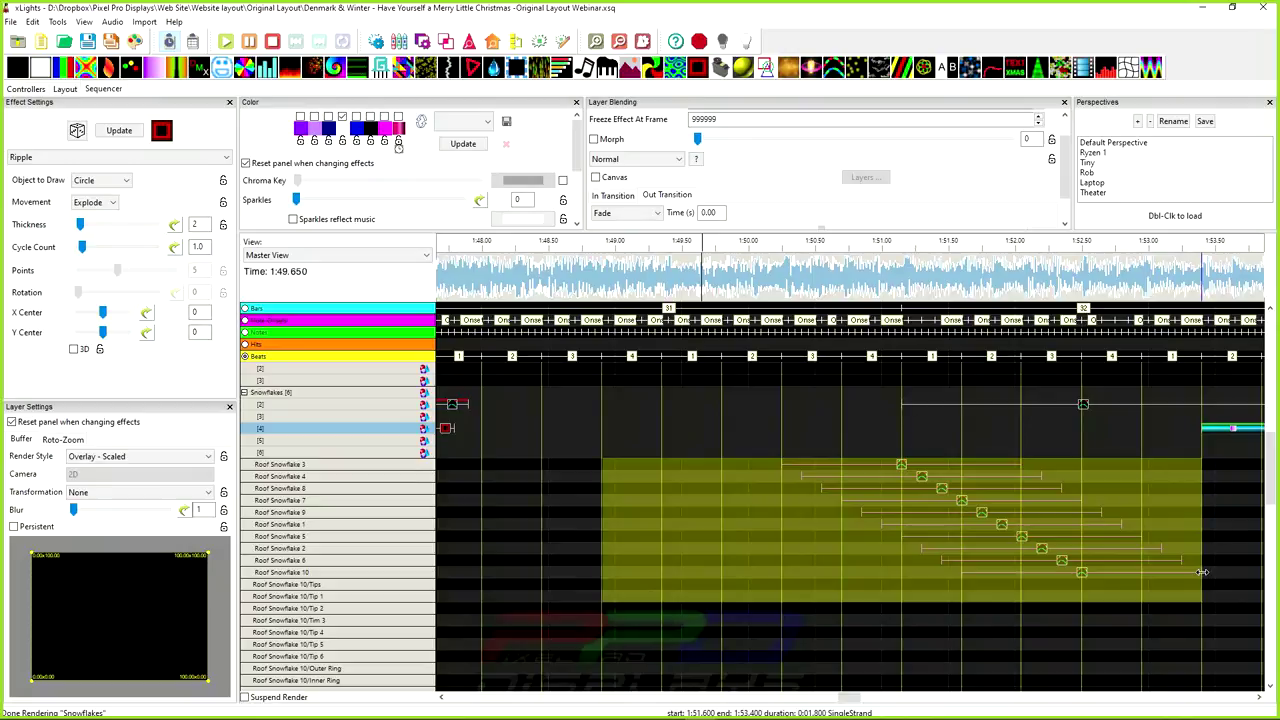
drag(1202, 572, 1210, 572)
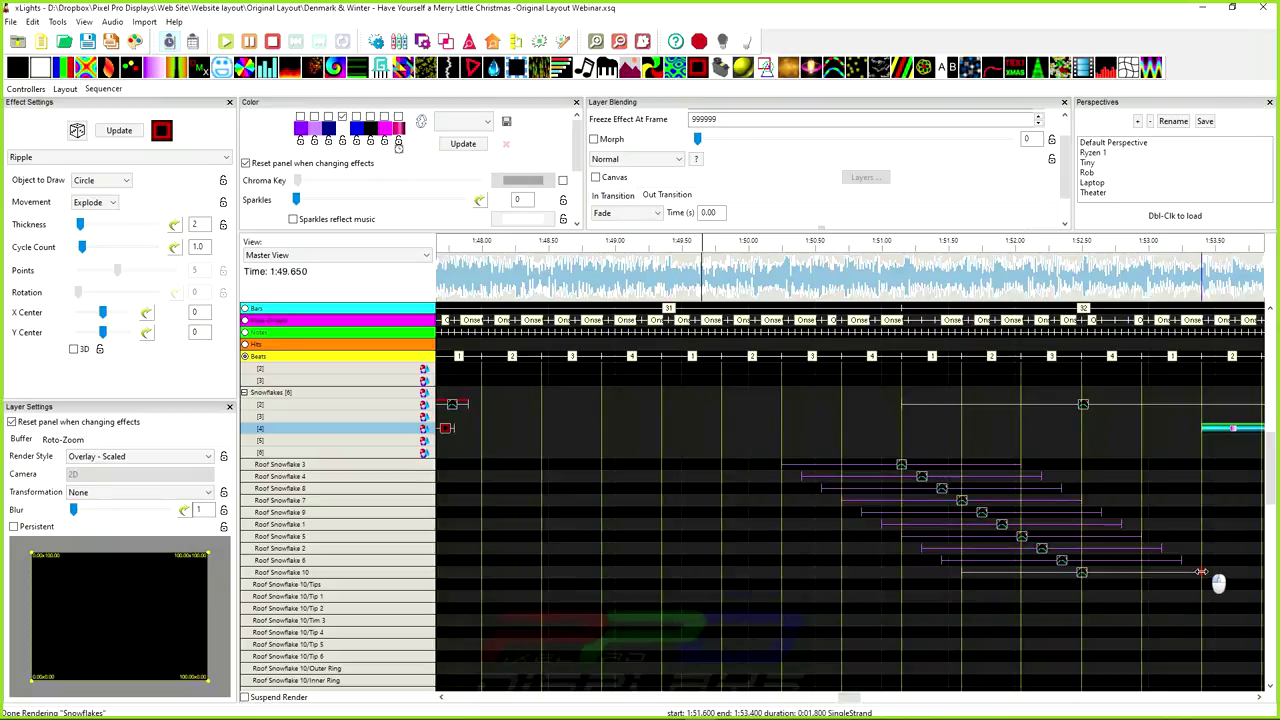
click(1218, 577)
drag(1218, 577, 829, 477)
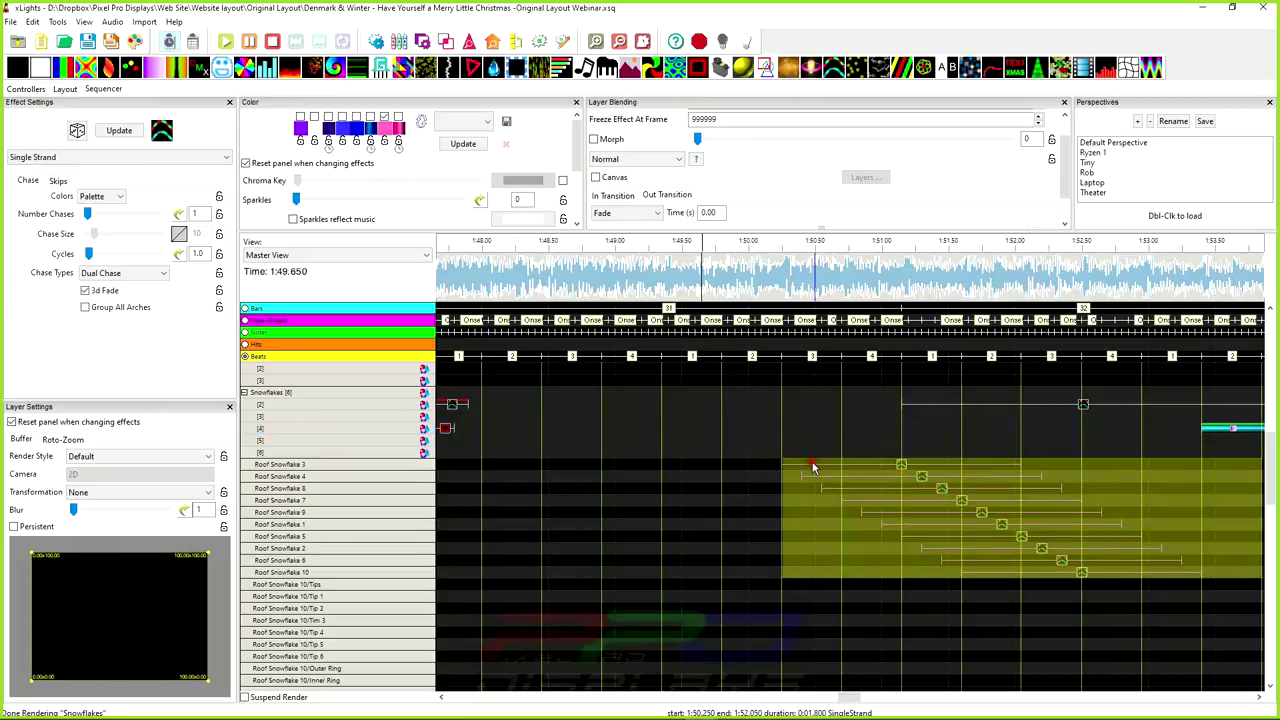
click(1200, 570)
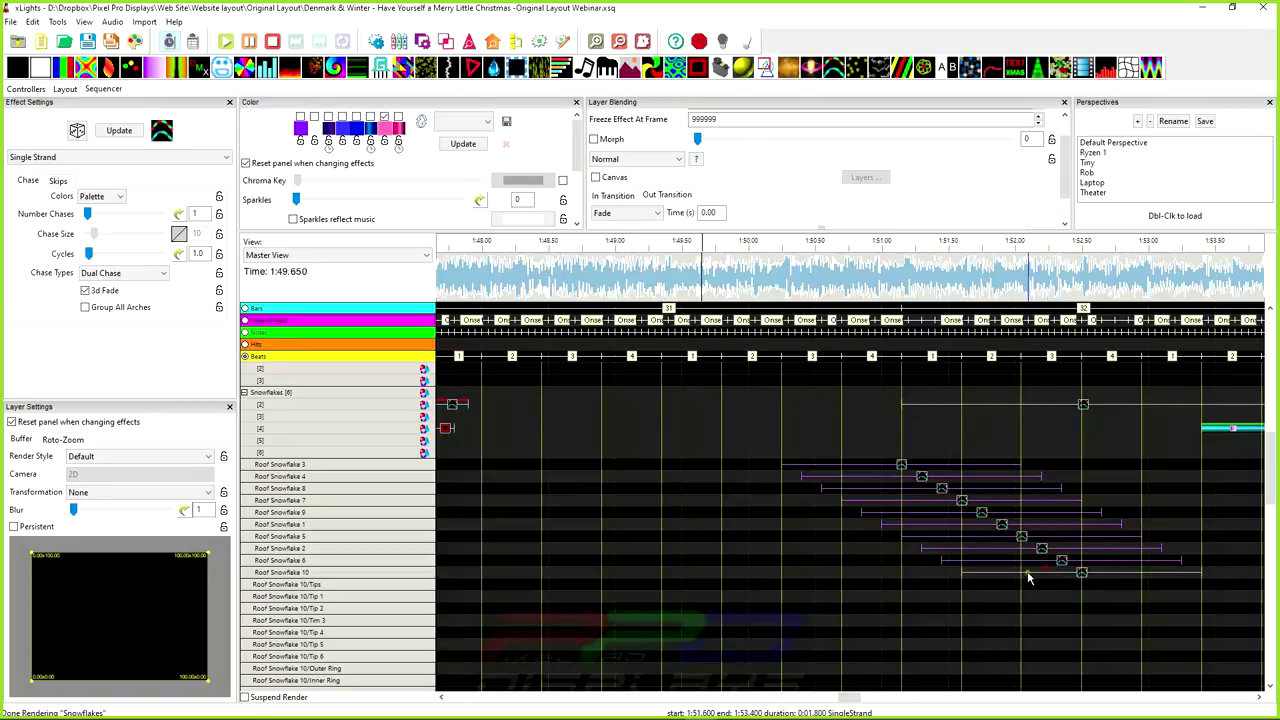
Unlock the Roof Snowflake 10 effect and reselect the staggered effects from Roof Snowflake 3 to Roof Snowflake 10
click(1081, 574)
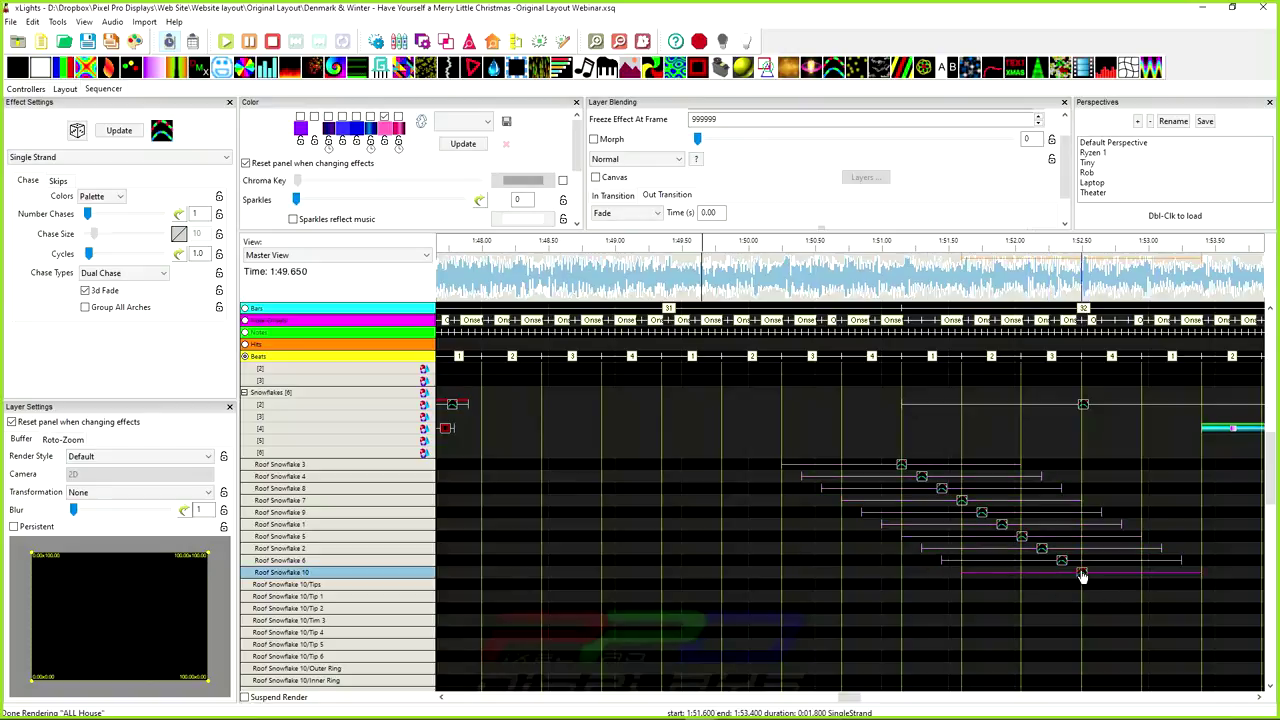
right_click(1082, 575)
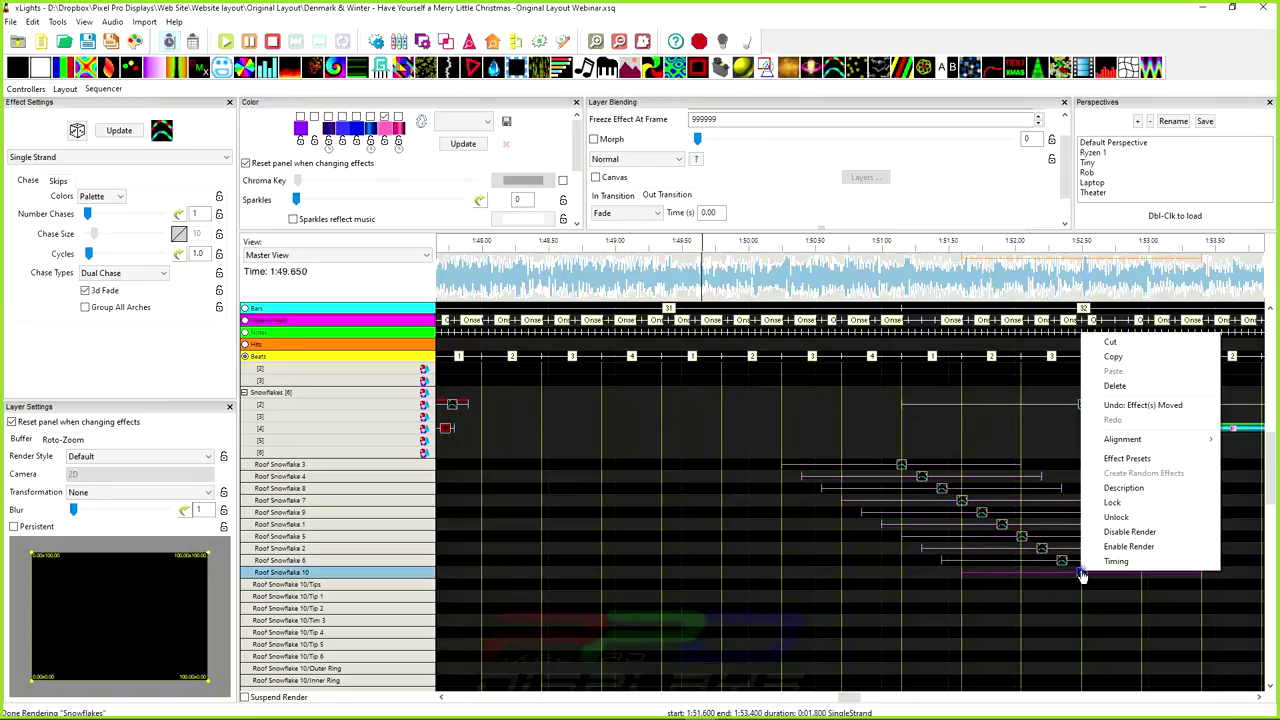
click(1110, 518)
drag(1215, 576, 778, 459)
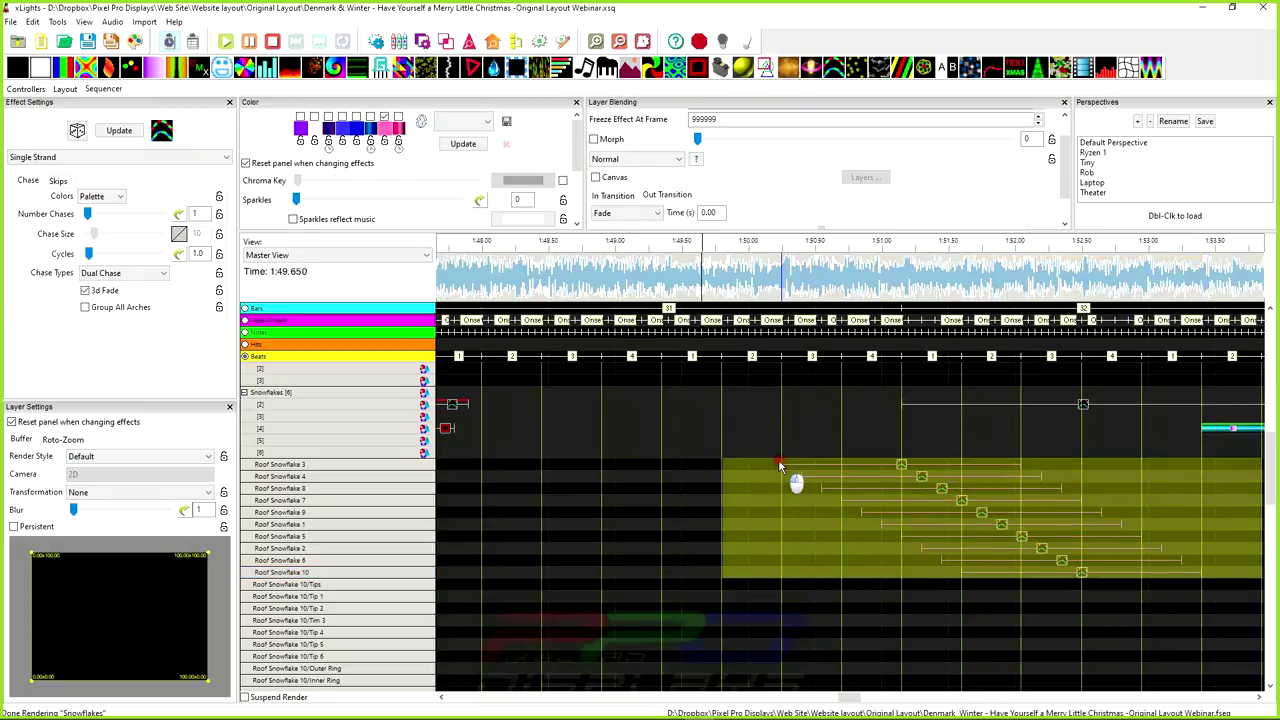
drag(1207, 580, 1207, 580)
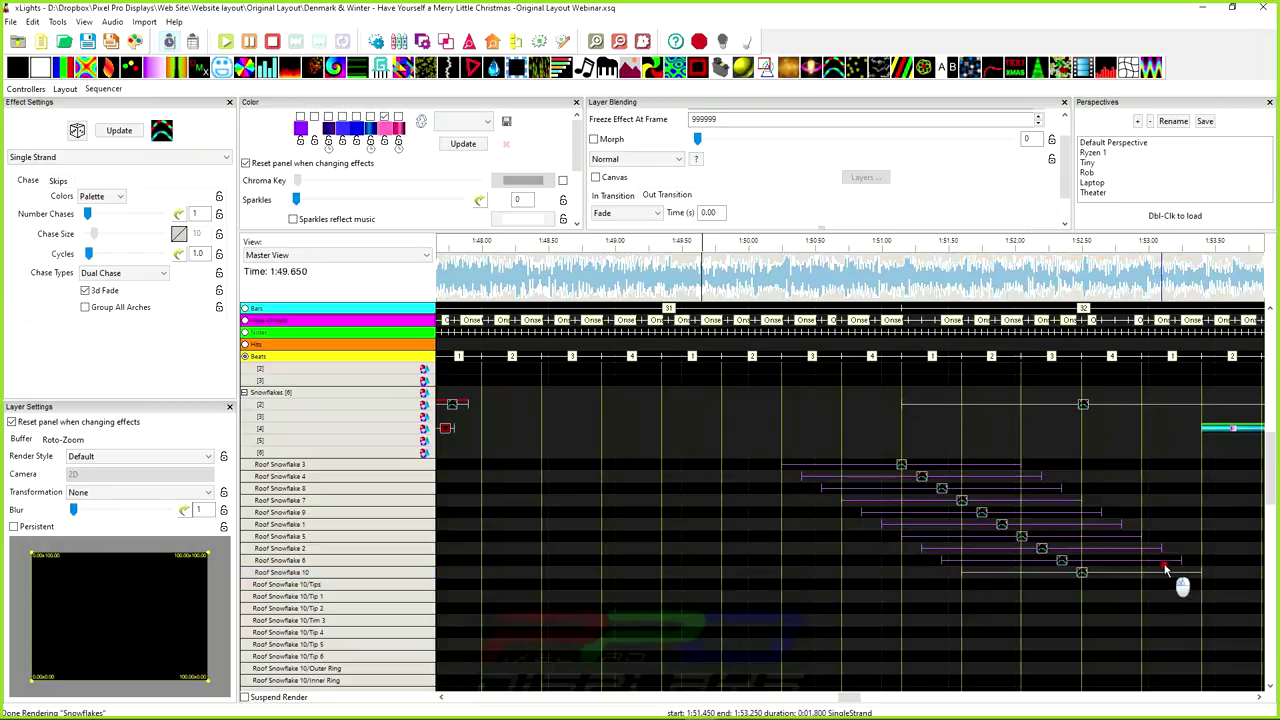
drag(778, 458, 1205, 580)
click(922, 560)
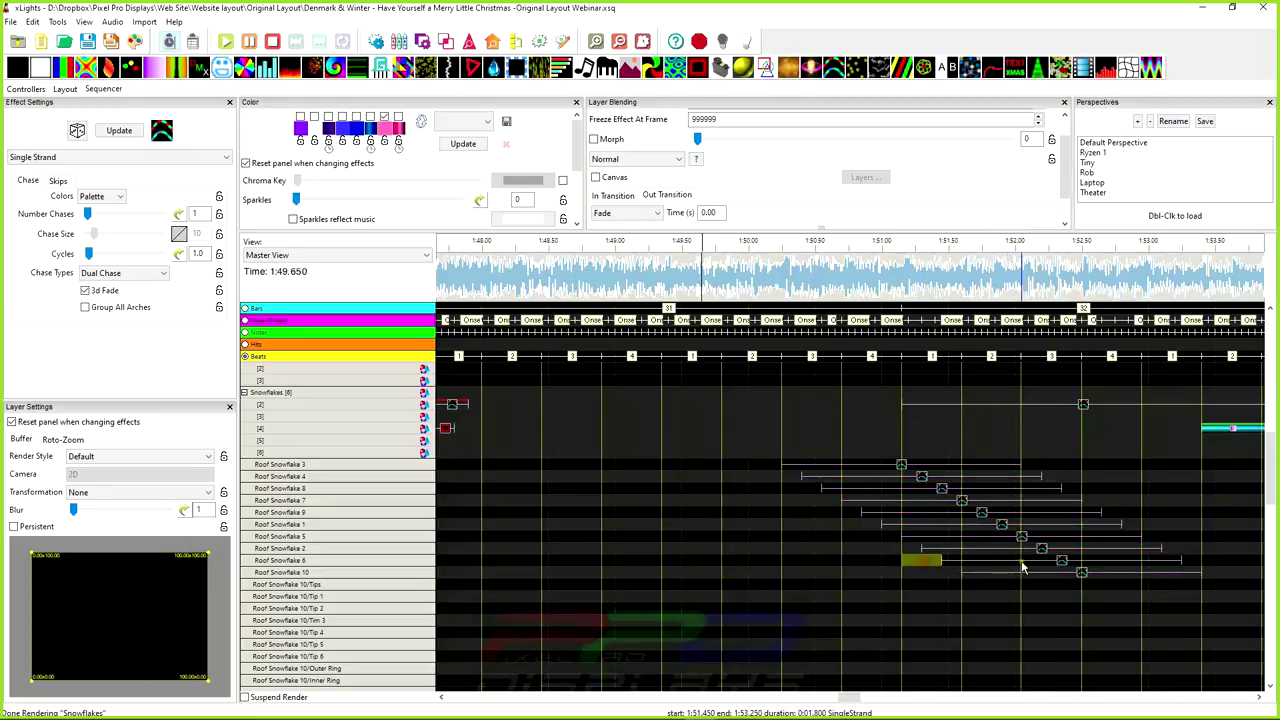
click(990, 560)
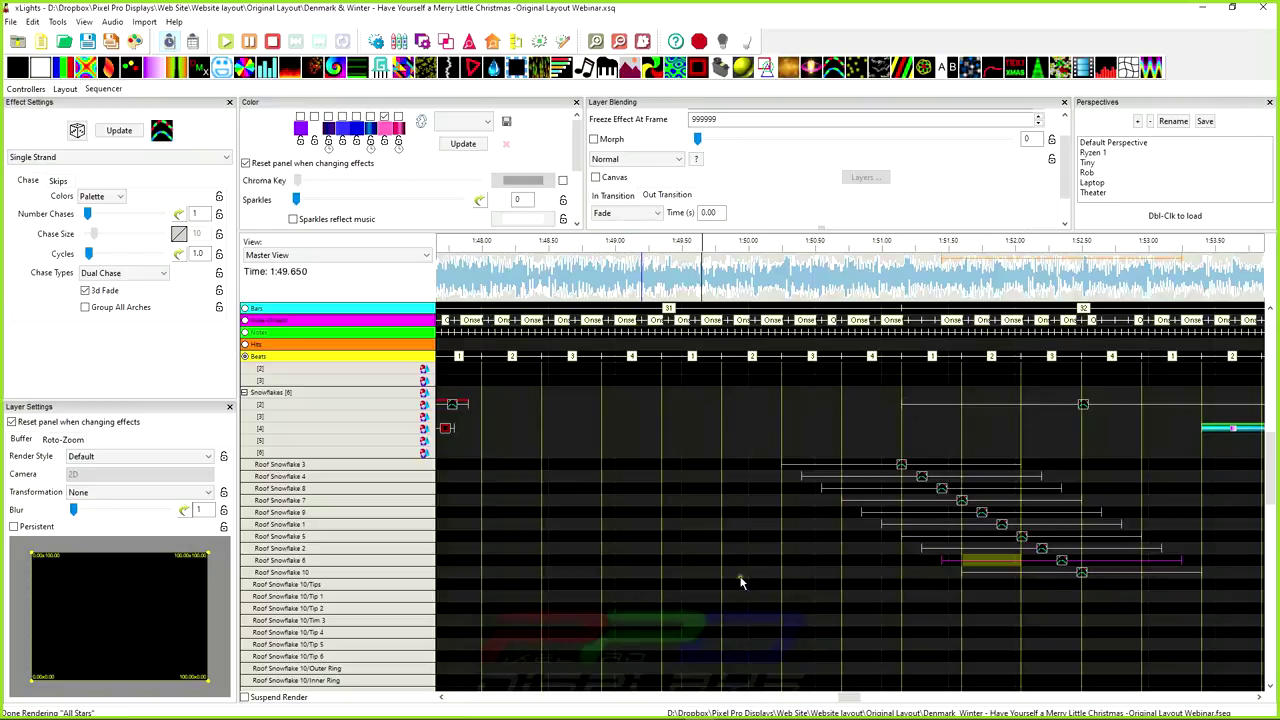
Delete the staggered effects from all ten roof snowflake rows
click(808, 549)
key(ctrl+z)
click(871, 572)
key(Delete)
click(809, 570)
Paste the copied Single Strand effect into all rows from Roof Snowflake 3 to Roof Snowflake 10, starting at 1:50.250
right_click(808, 463)
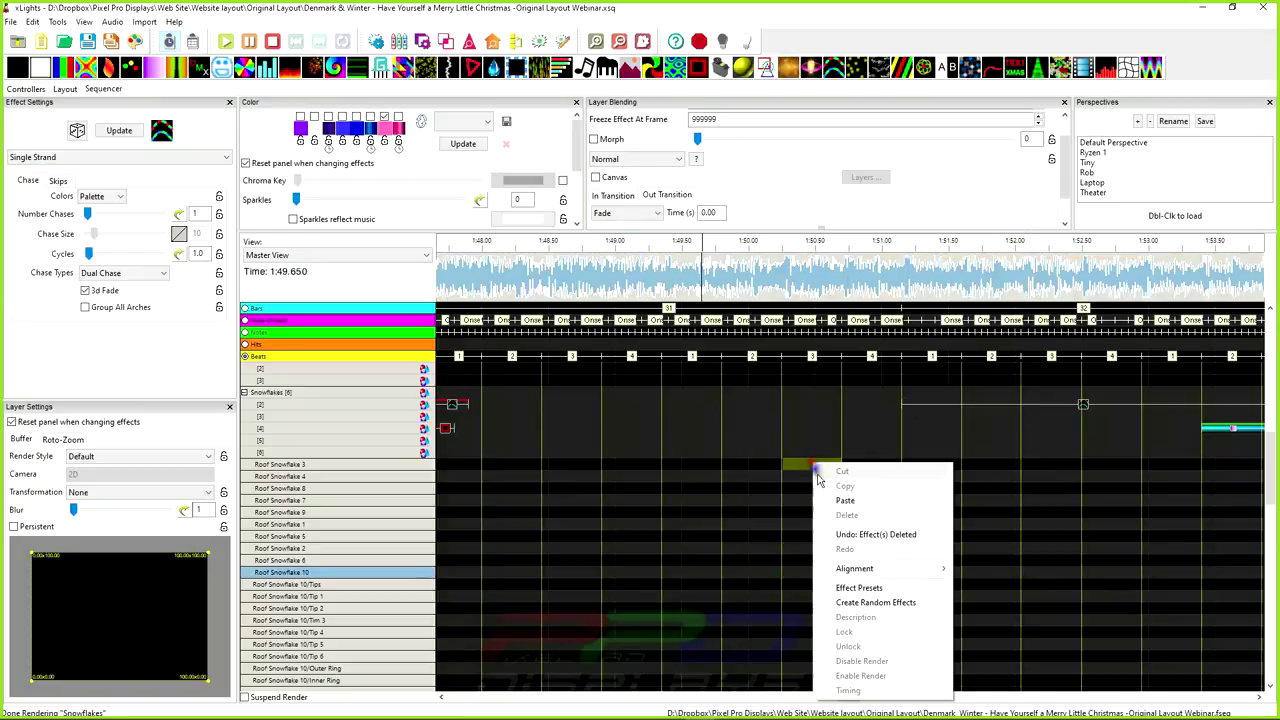
drag(805, 464, 797, 553)
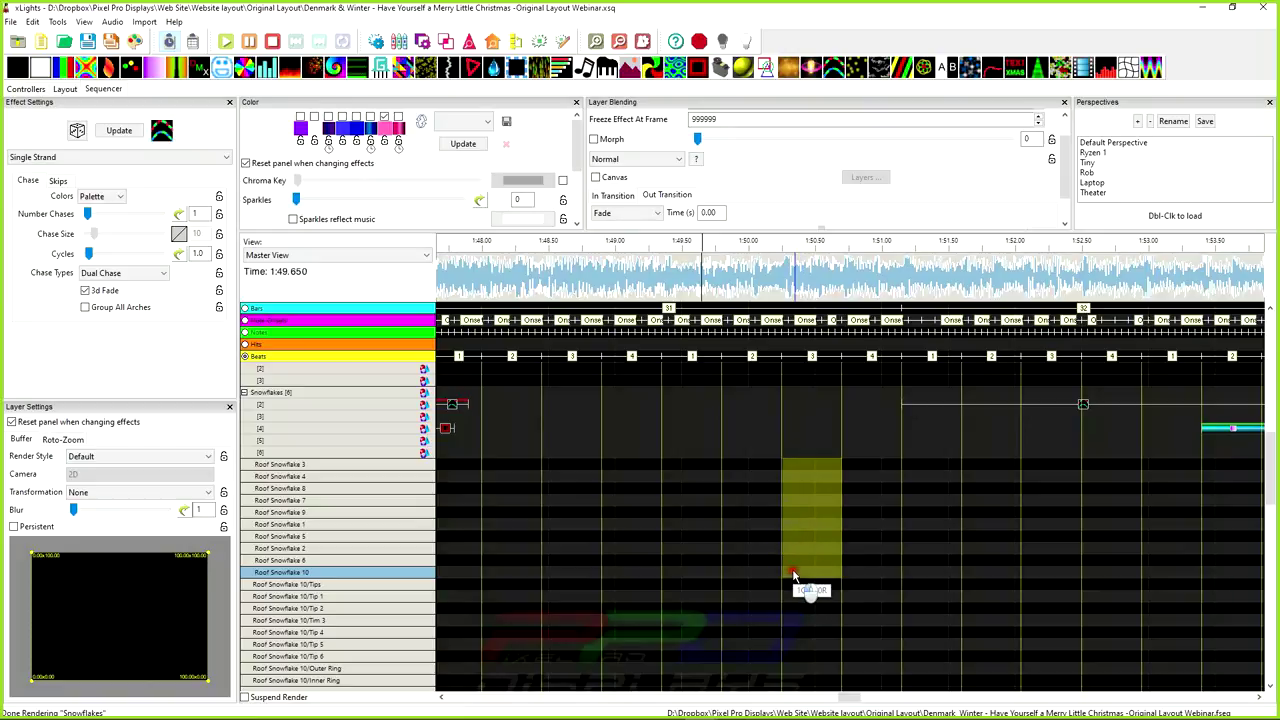
right_click(793, 570)
click(822, 369)
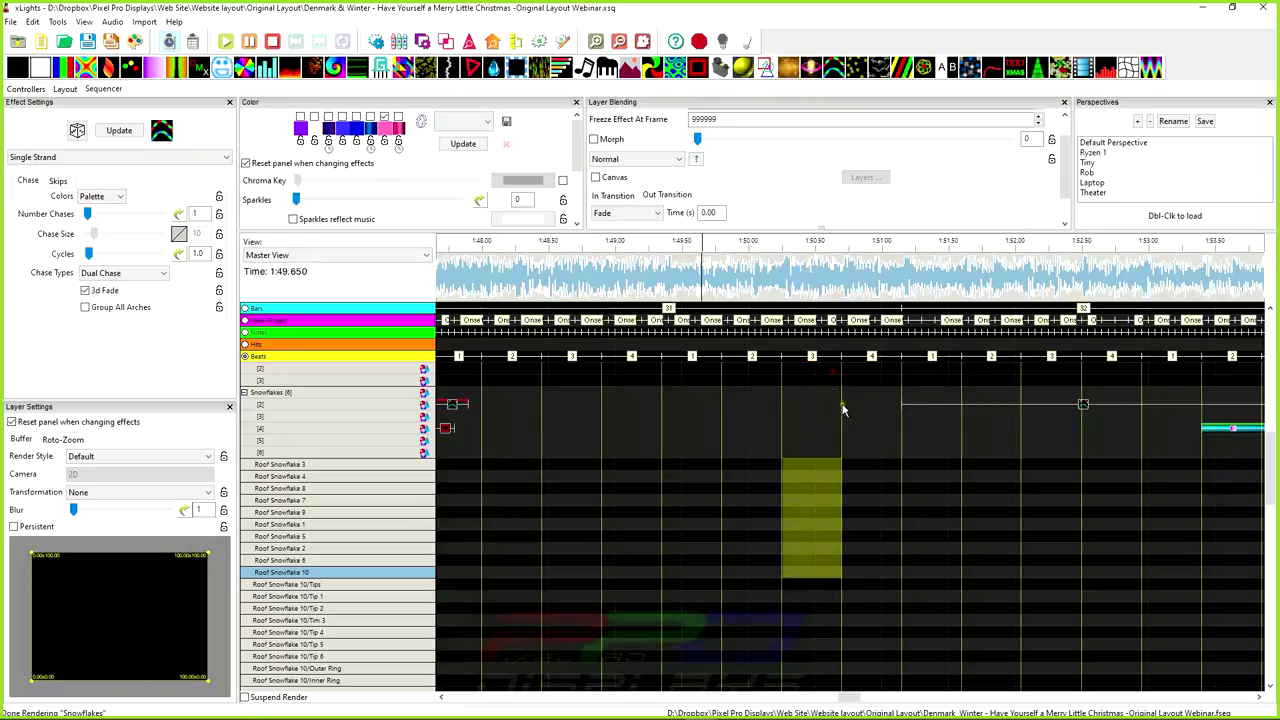
Select the ten aligned snowflake effects and stagger them row by row so the Roof Snowflake 10 effect ends at about 1:53.4
drag(1064, 468, 813, 578)
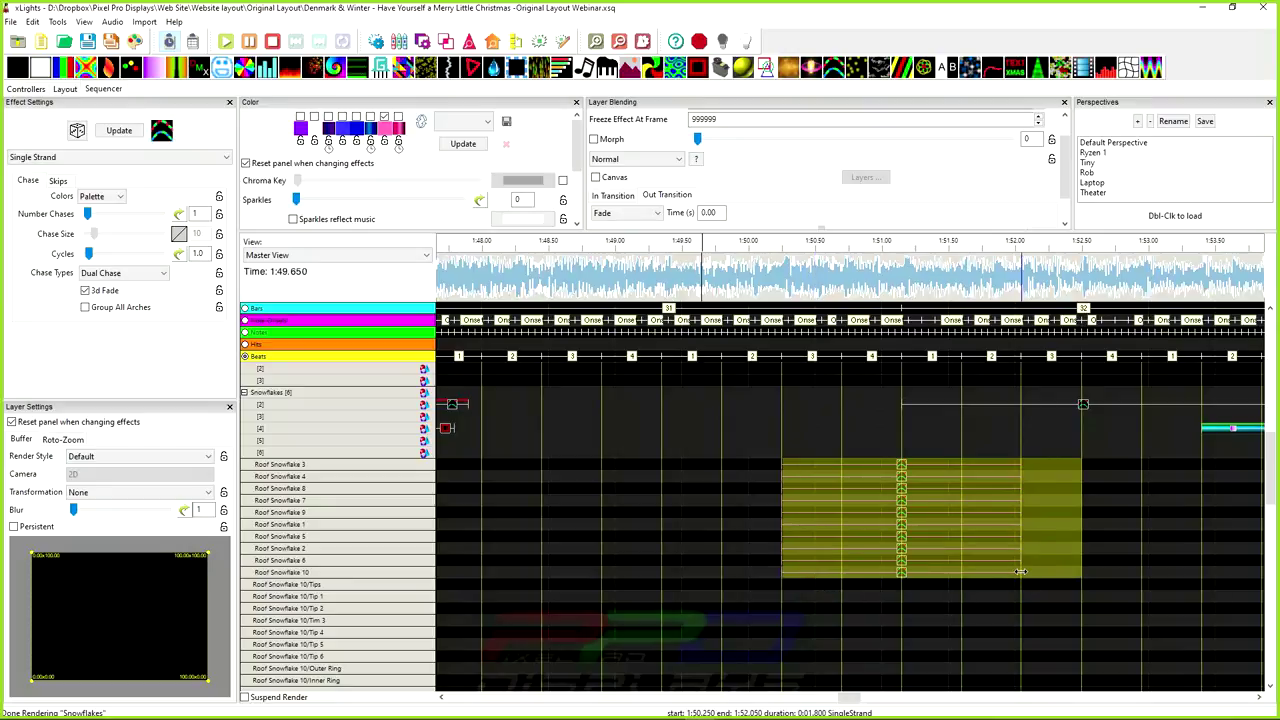
mouse_move(1020, 571)
mouse_down()
mouse_move(1172, 577)
mouse_move(831, 580)
mouse_move(1082, 580)
mouse_move(945, 579)
mouse_move(1029, 582)
mouse_up()
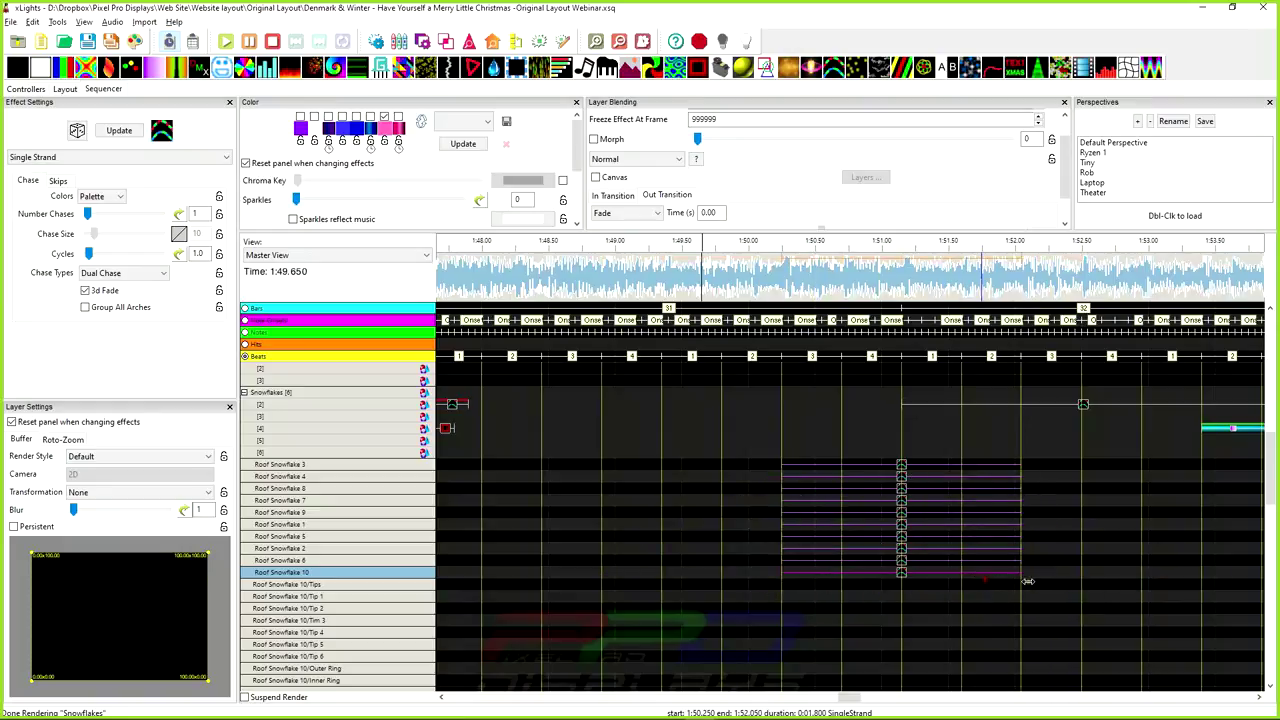
click(1050, 572)
drag(1025, 572, 814, 464)
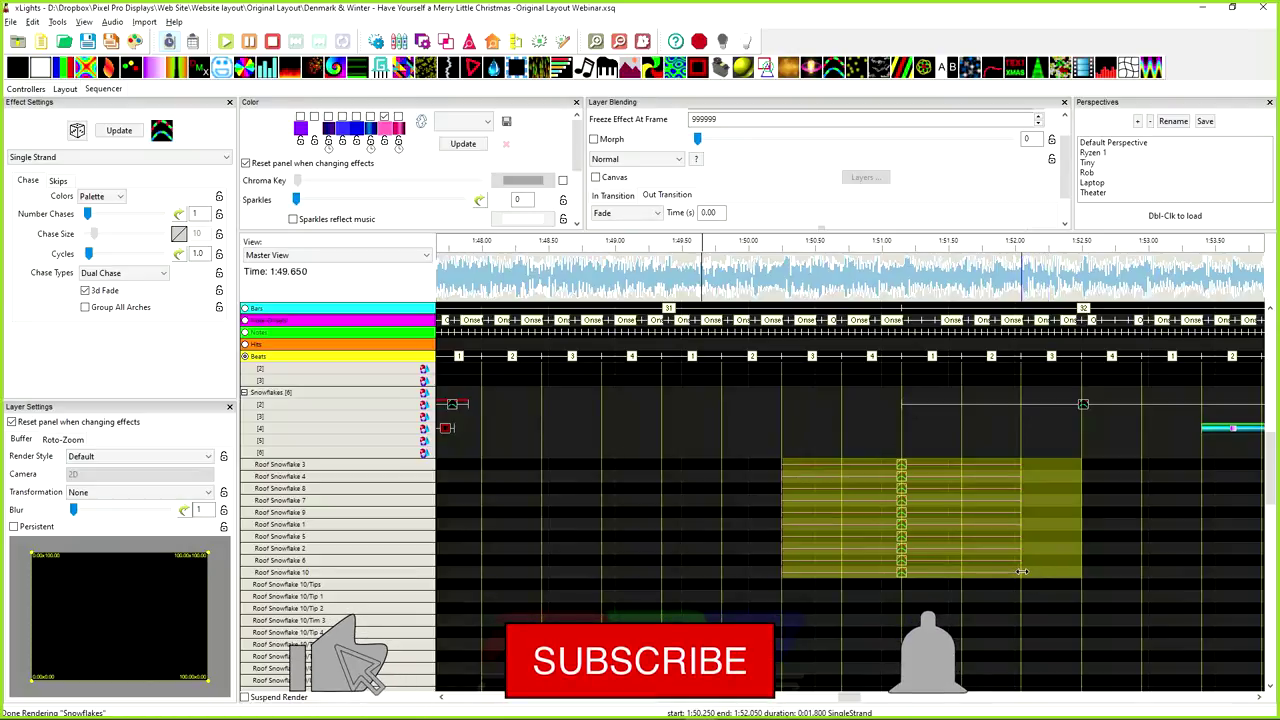
drag(1022, 572, 1200, 573)
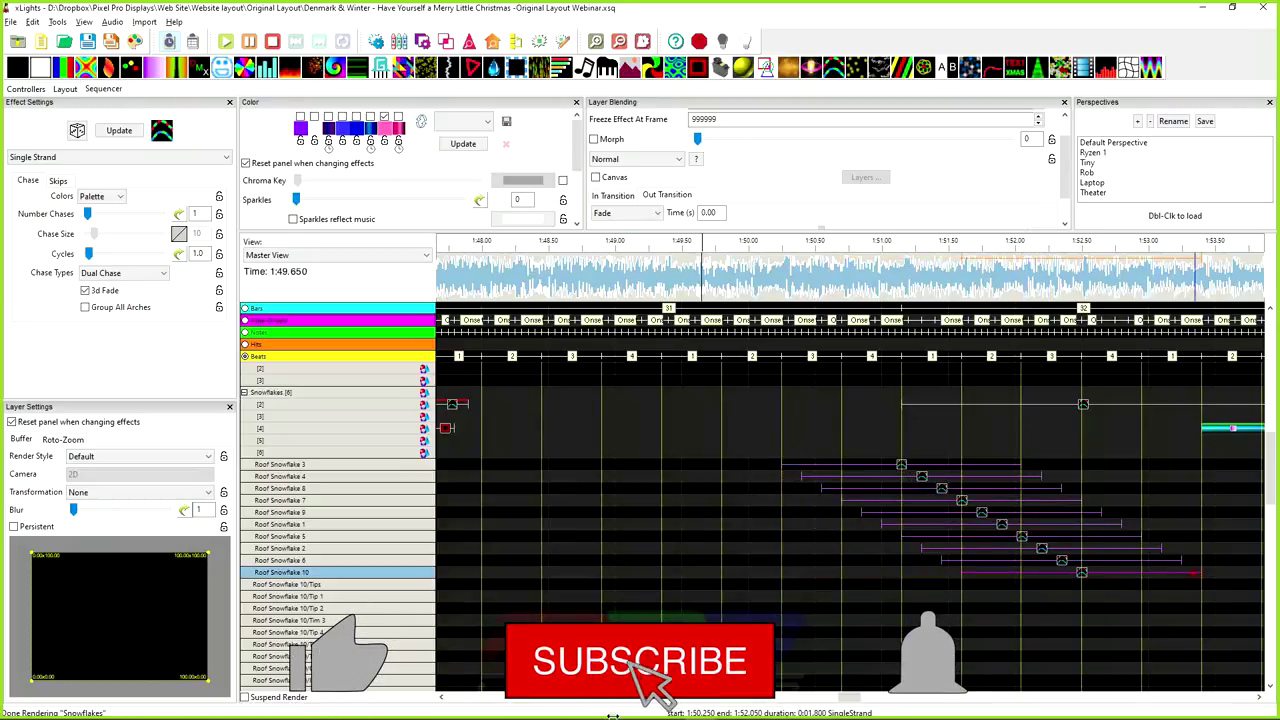